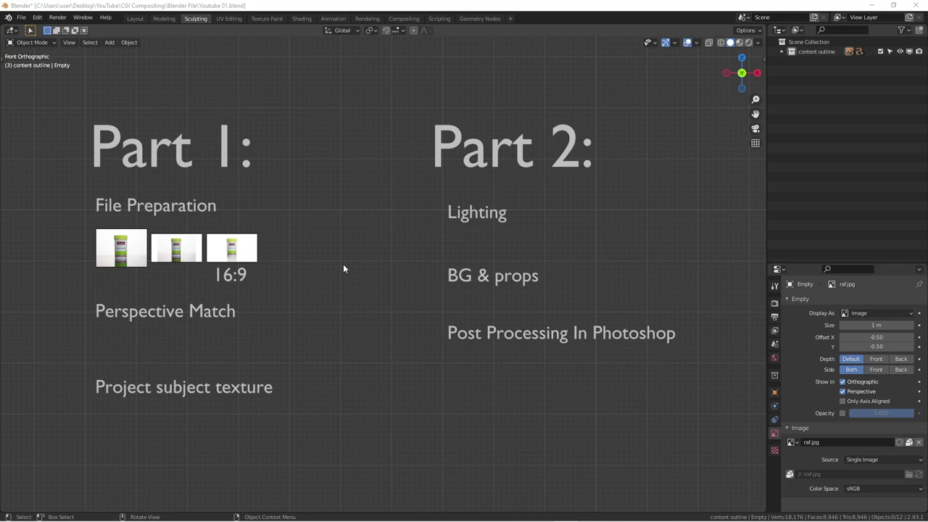
Review the Part 1 and Part 2 content outline, from file preparation to post processing in Photoshop
scroll(365, 266, "down", 1)
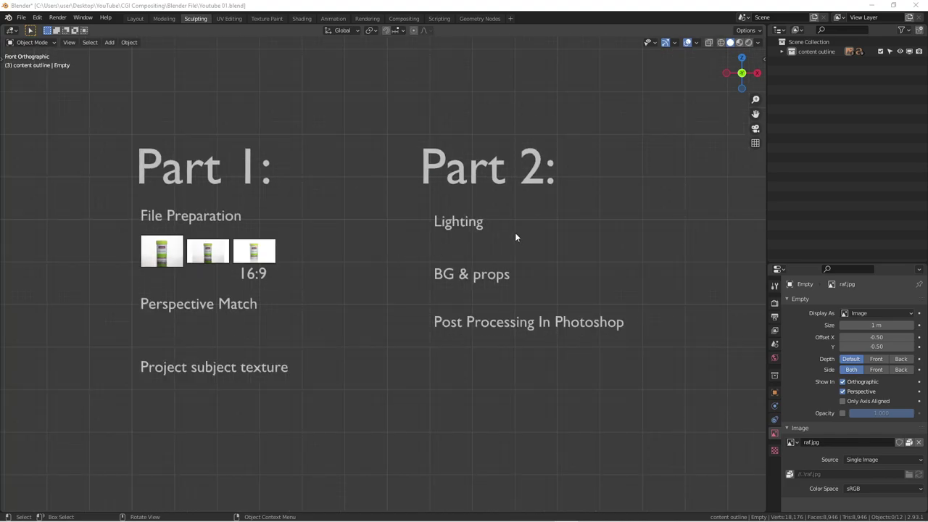
scroll(515, 237, "up", 1)
middle_click_drag(527, 248, 470, 250)
key("KP_1")
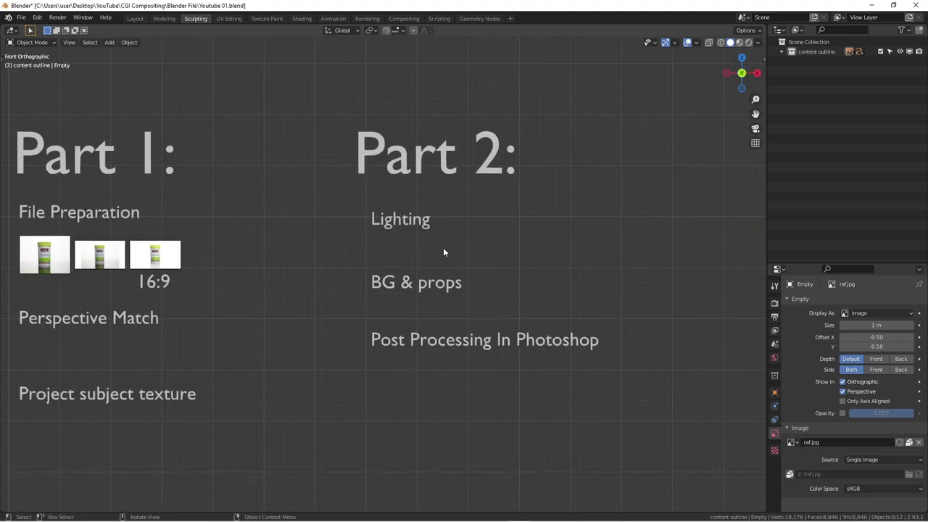
scroll(406, 233, "up", 2)
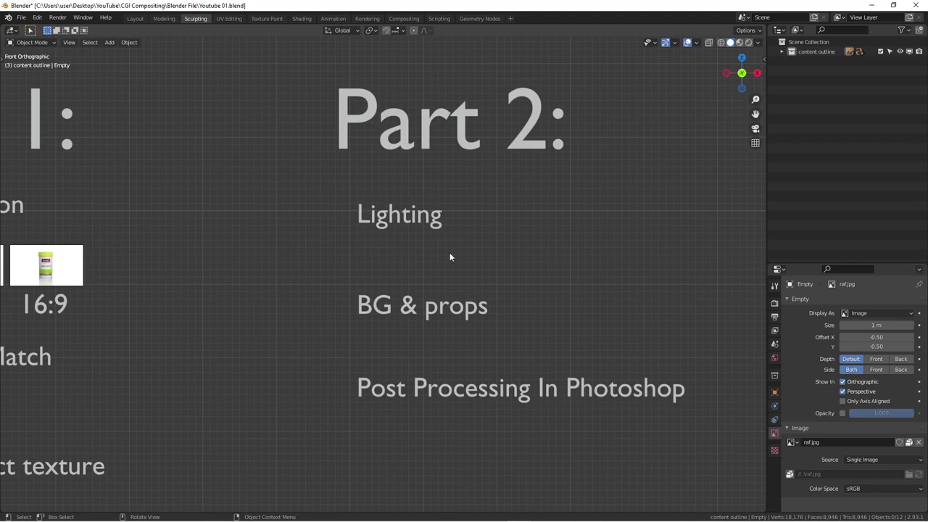
scroll(232, 262, "down", 4)
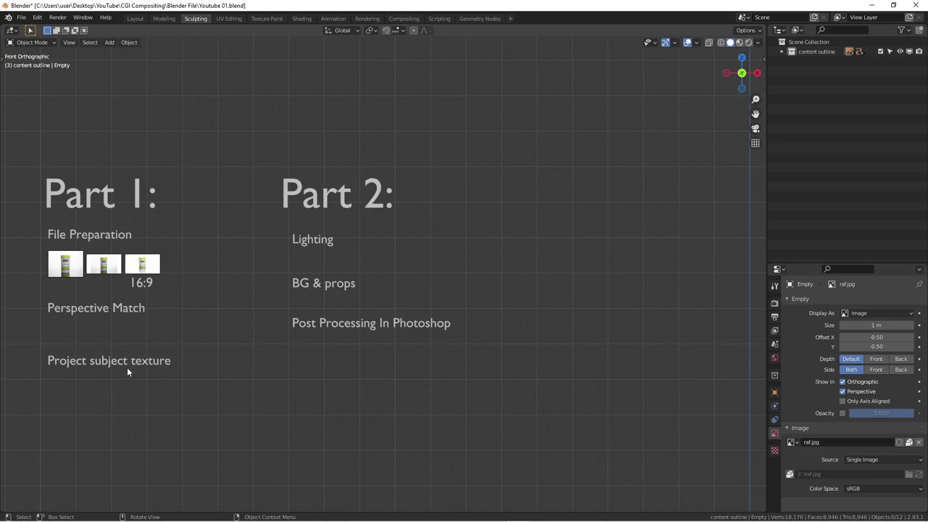
middle_click_drag(200, 286, 288, 280, "shift")
scroll(168, 353, "up", 3)
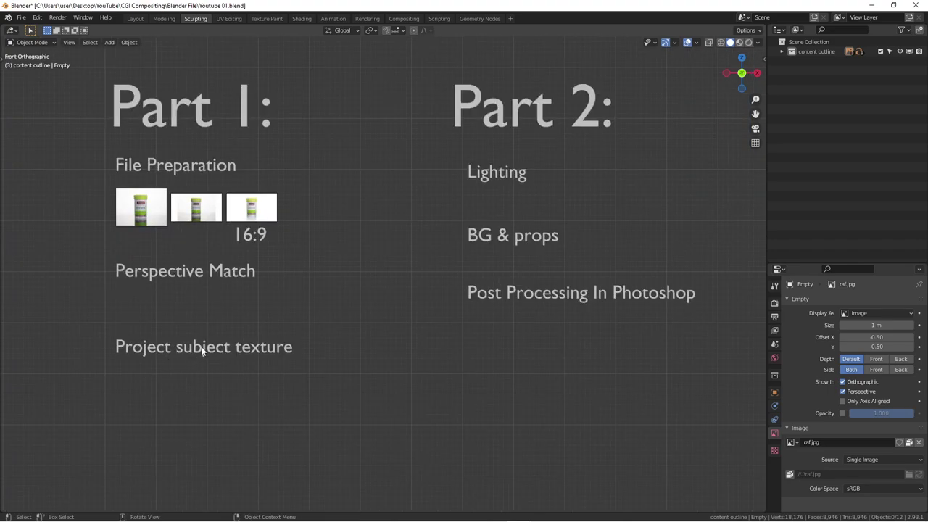
middle_click_drag(412, 259, 357, 294, "shift")
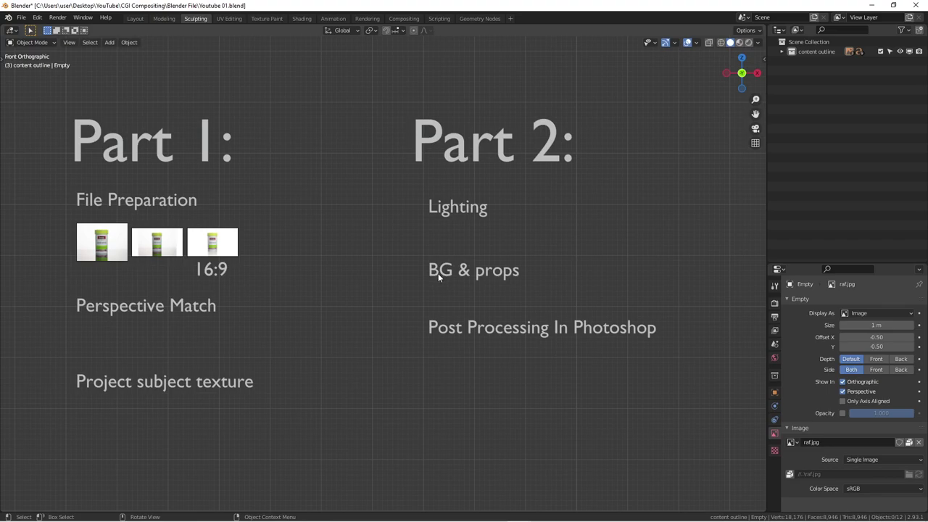
scroll(479, 274, "up", 2)
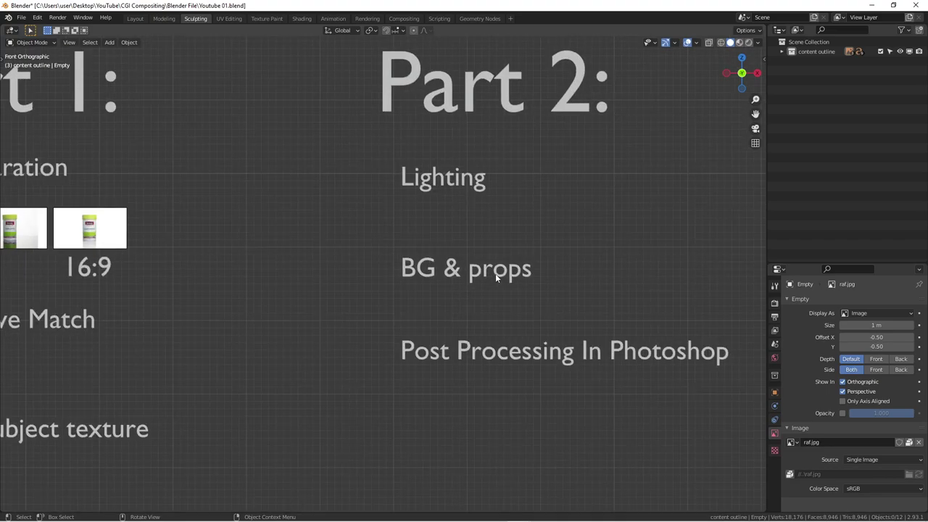
middle_click_drag(559, 279, 416, 289, "shift")
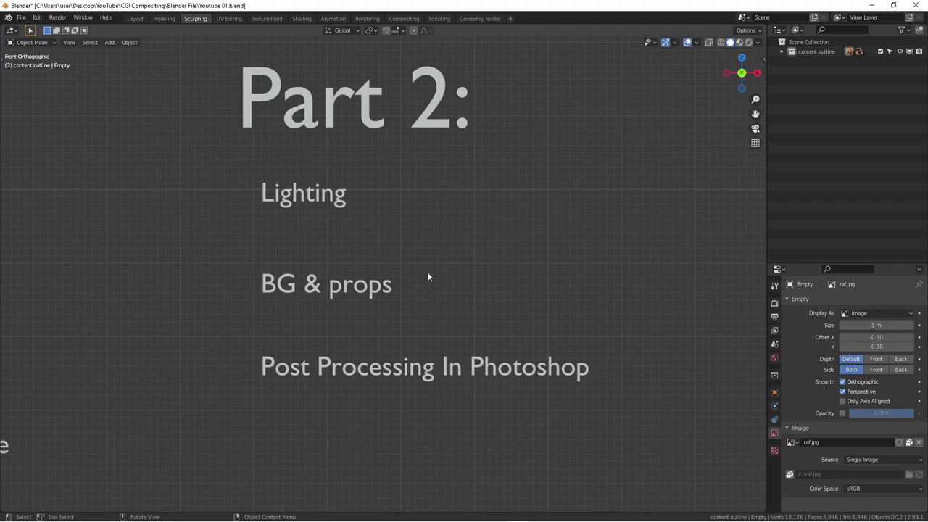
scroll(428, 279, "down", 1)
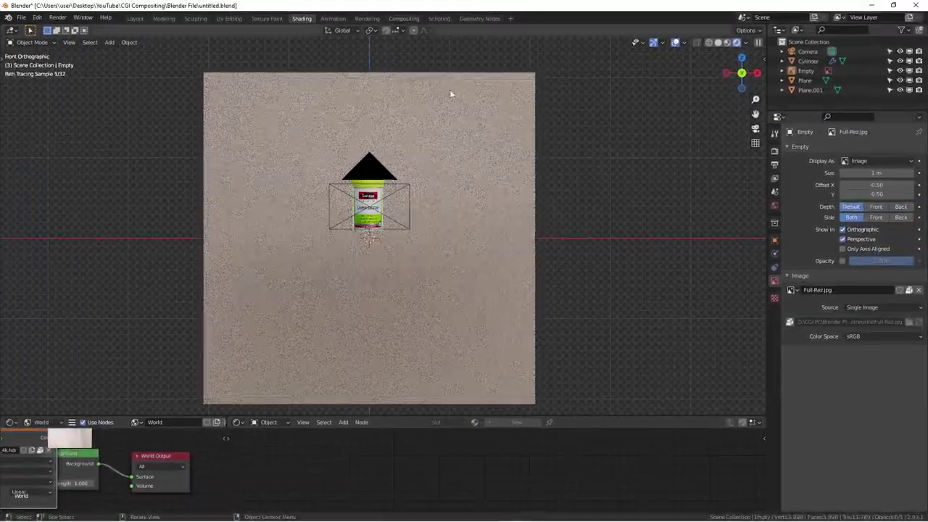
Select the full-resolution reference image and inspect it alongside the rendered product scene
scroll(450, 92, "up", 4)
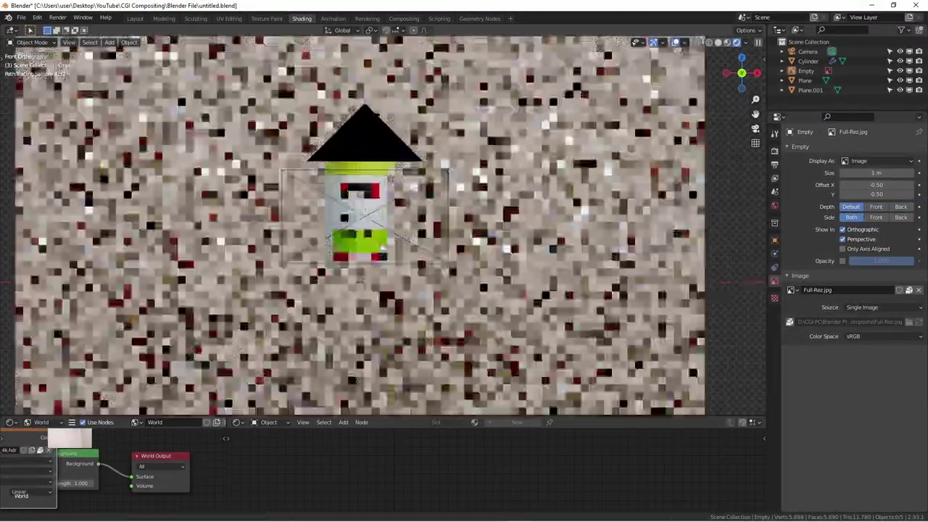
scroll(438, 278, "down", 3)
middle_click_drag(438, 277, 217, 247)
left_click(127, 226)
scroll(373, 208, "down", 4)
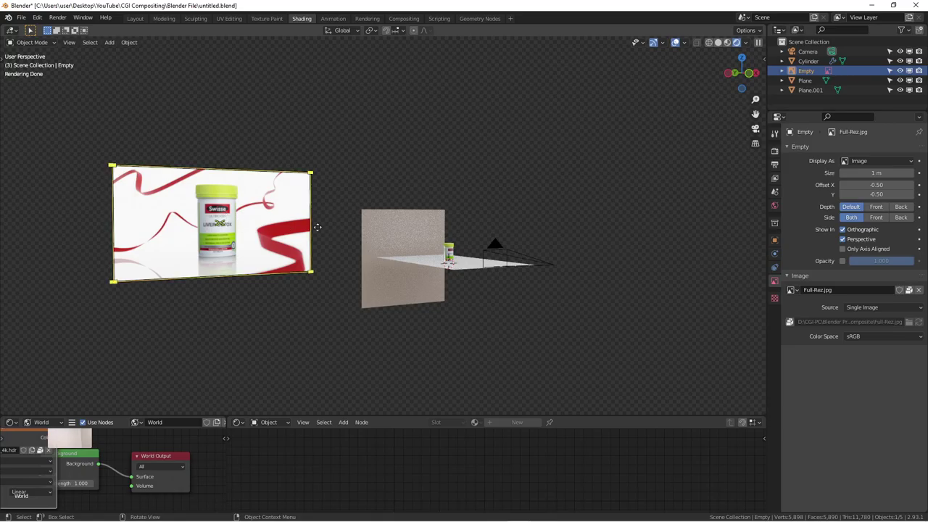
scroll(318, 227, "up", 4)
middle_click_drag(376, 232, 372, 254)
scroll(468, 283, "up", 2)
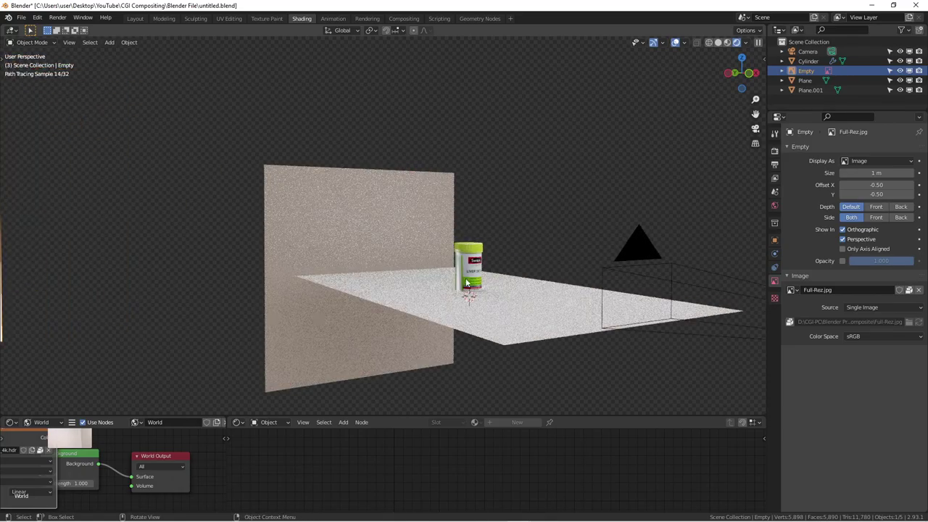
Inspect the product bottle on the floor plane up close and select its cylinder
middle_click_drag(468, 283, 507, 287)
scroll(636, 266, "up", 4)
scroll(636, 266, "down", 3)
middle_click_drag(636, 265, 584, 280, "shift")
left_click(587, 283)
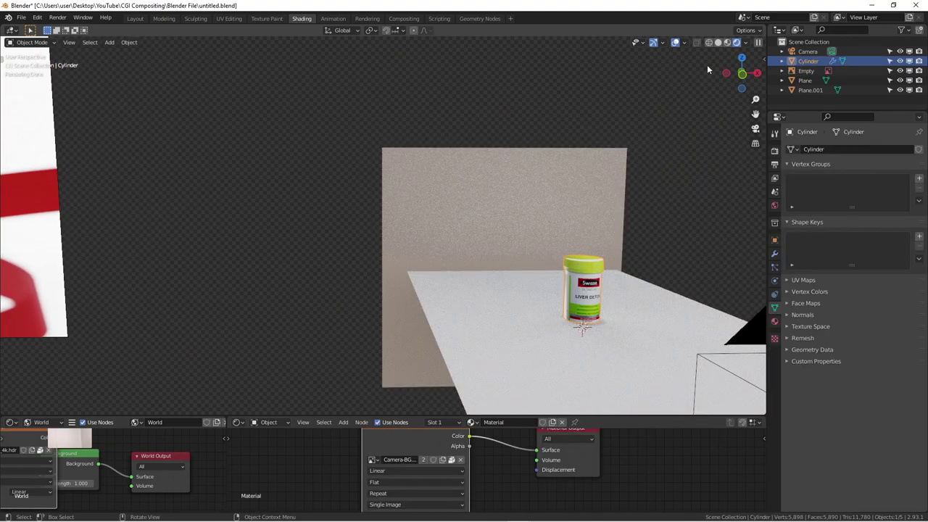
Inspect the scene geometry in solid shading with the vertical backdrop plane selected, and restore rendered shading
left_click(718, 42)
mouse_move(593, 309)
middle_mouse_down()
mouse_move(626, 290)
mouse_move(597, 318)
mouse_move(557, 300)
mouse_move(577, 291)
mouse_move(476, 290)
mouse_move(607, 282)
mouse_move(495, 325)
middle_mouse_up()
left_click(496, 324)
left_click(468, 205)
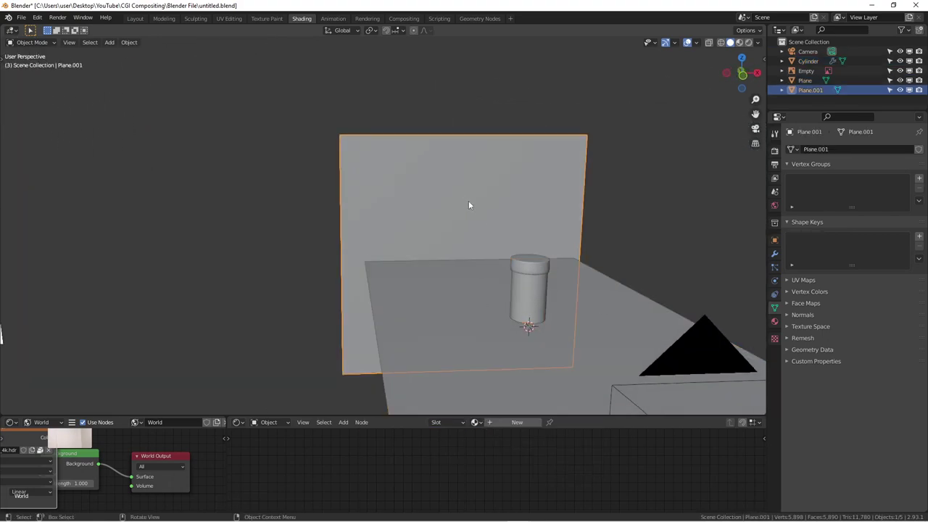
scroll(520, 230, "down", 6)
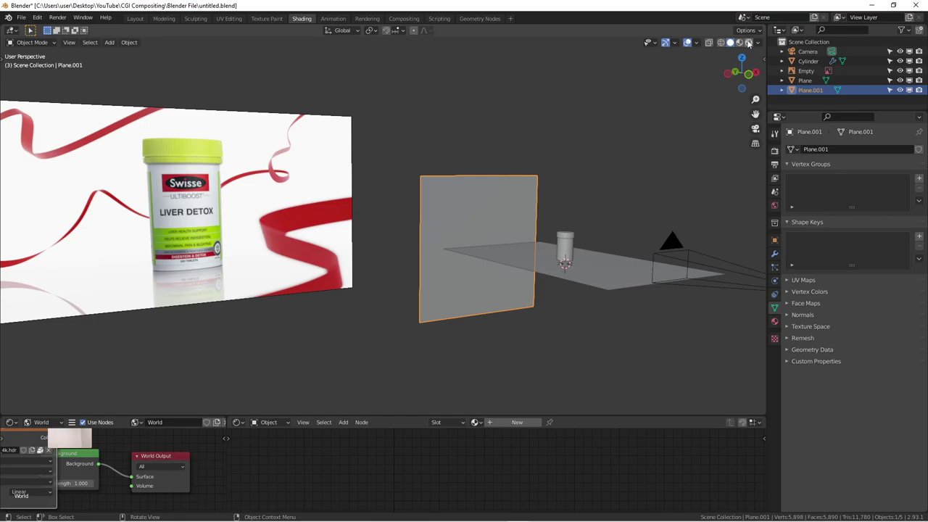
left_click(749, 42)
scroll(517, 235, "up", 3)
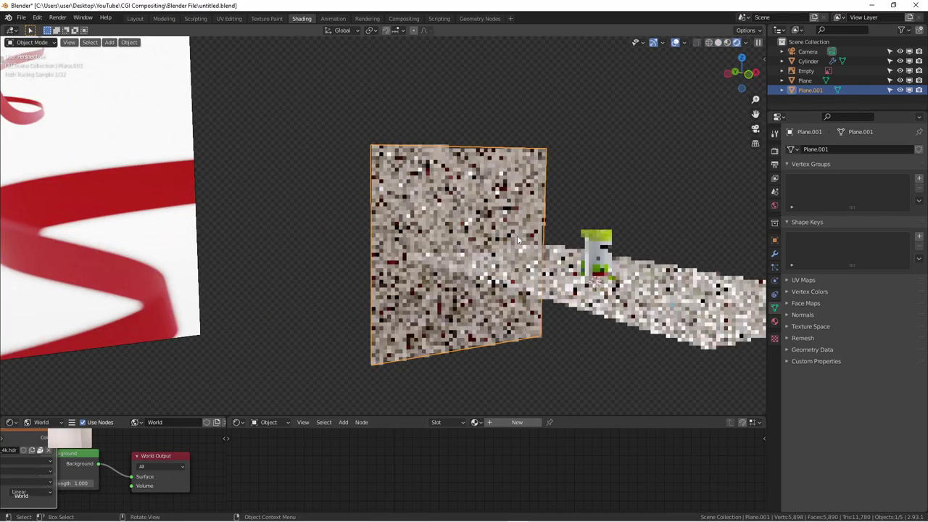
middle_click_drag(513, 238, 438, 227)
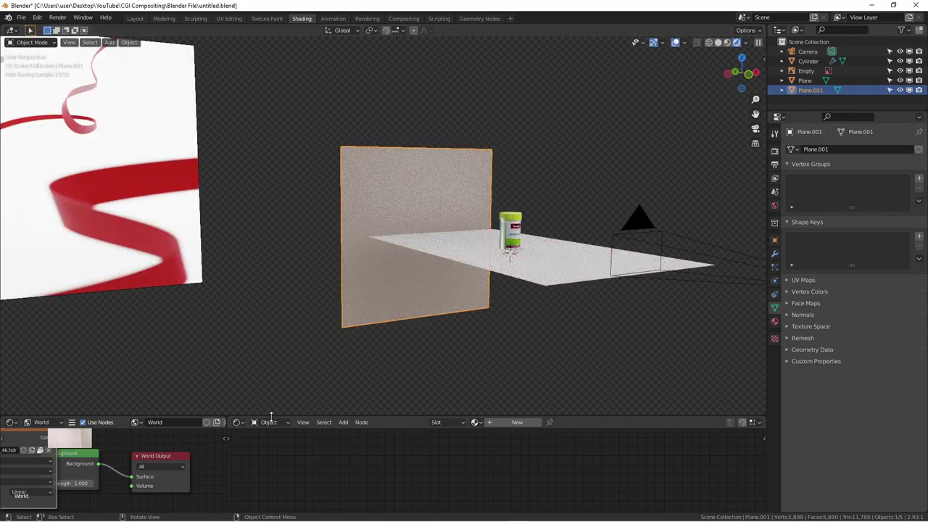
Enlarge the node editors, widen the World one, and move the Background node closer to the World Output node
left_click_drag(319, 417, 297, 301)
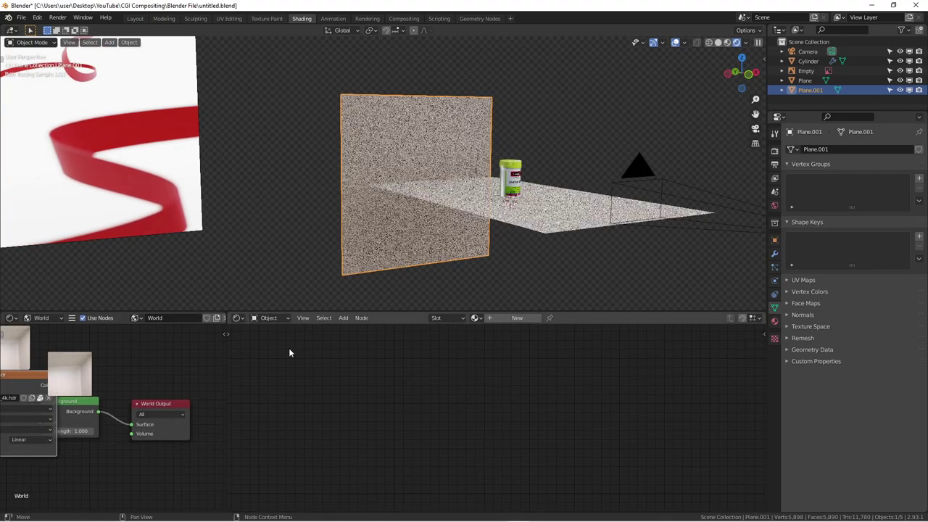
left_click_drag(224, 377, 360, 378)
left_click_drag(145, 401, 269, 389)
scroll(269, 389, "down", 1)
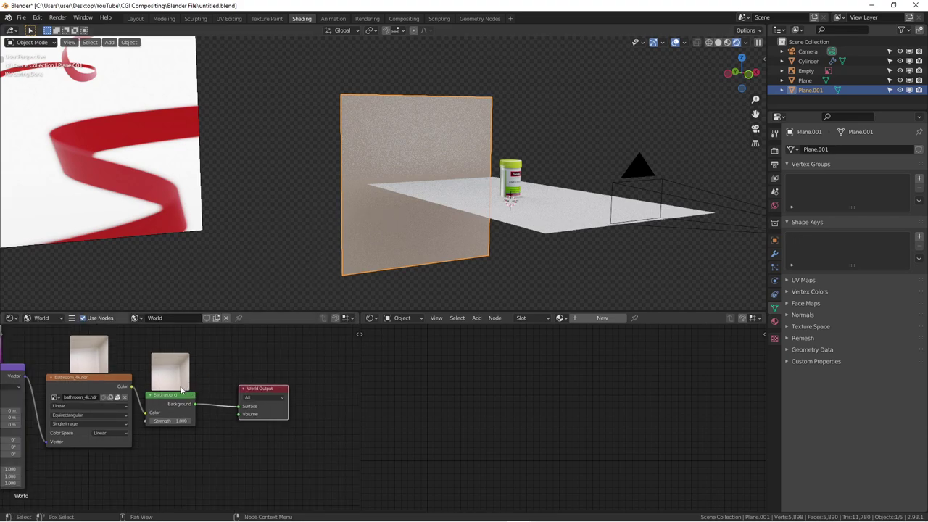
left_click_drag(172, 401, 186, 397)
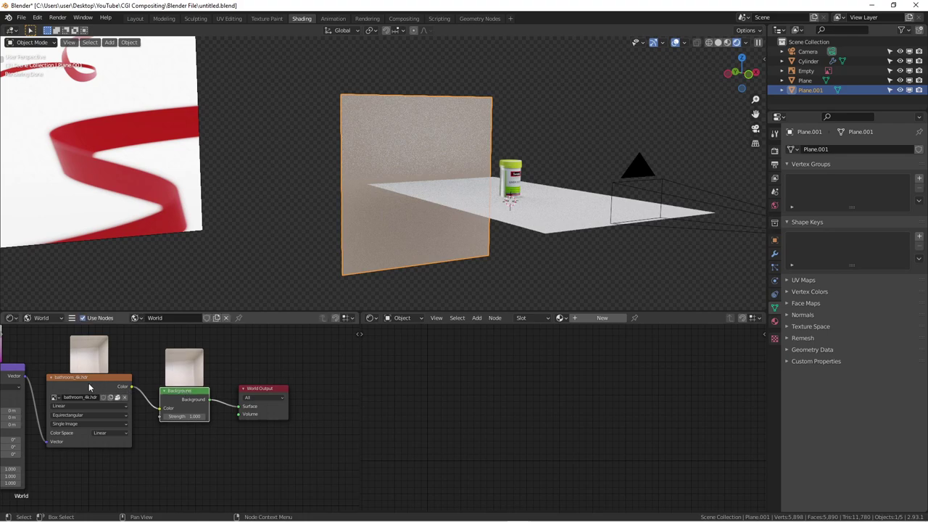
Examine the bathroom_4k.hdr World node chain and its lighting on the bottle, floor and backdrop
scroll(81, 377, "up", 1)
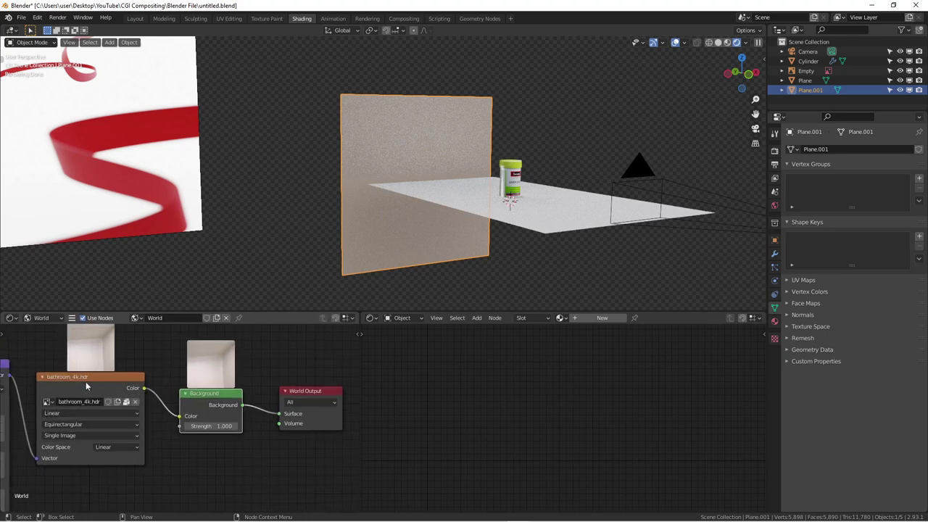
scroll(138, 376, "down", 2)
scroll(174, 388, "down", 1)
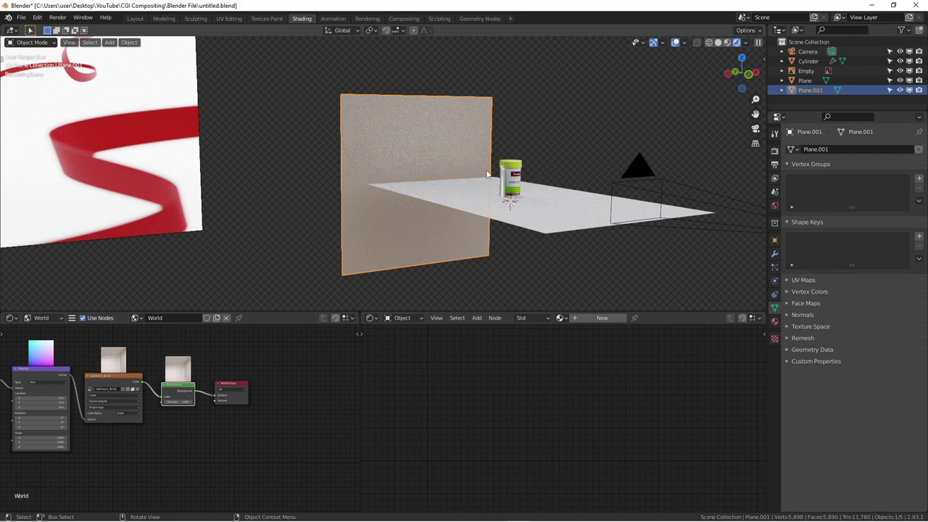
scroll(528, 173, "down", 2)
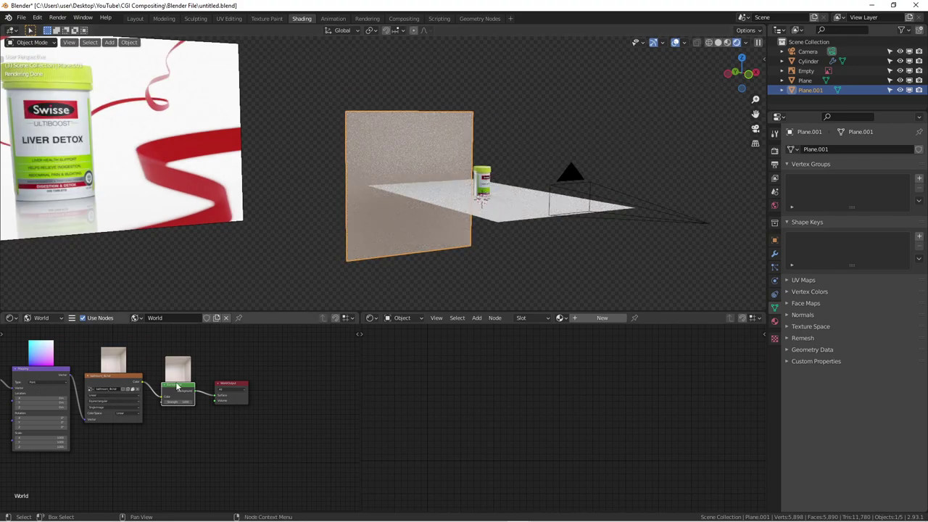
middle_click_drag(484, 174, 453, 187)
scroll(453, 188, "up", 6)
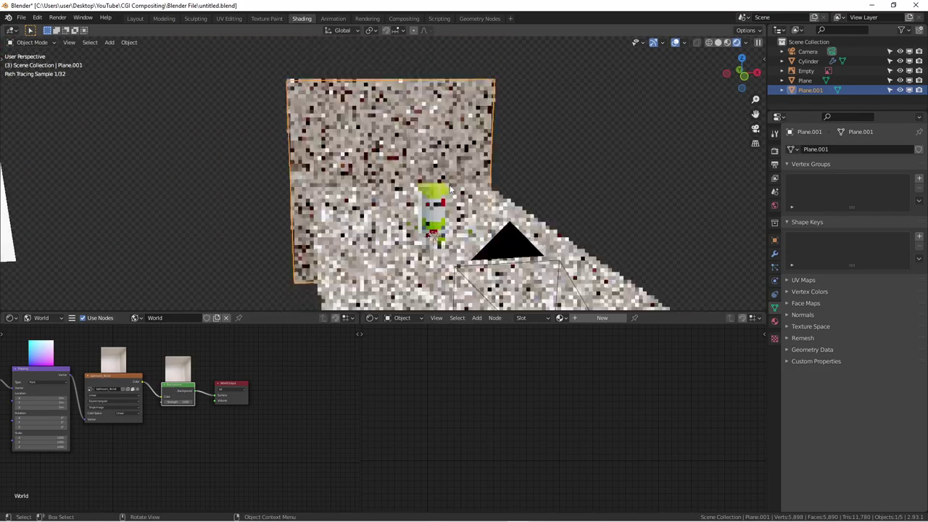
scroll(450, 188, "down", 3)
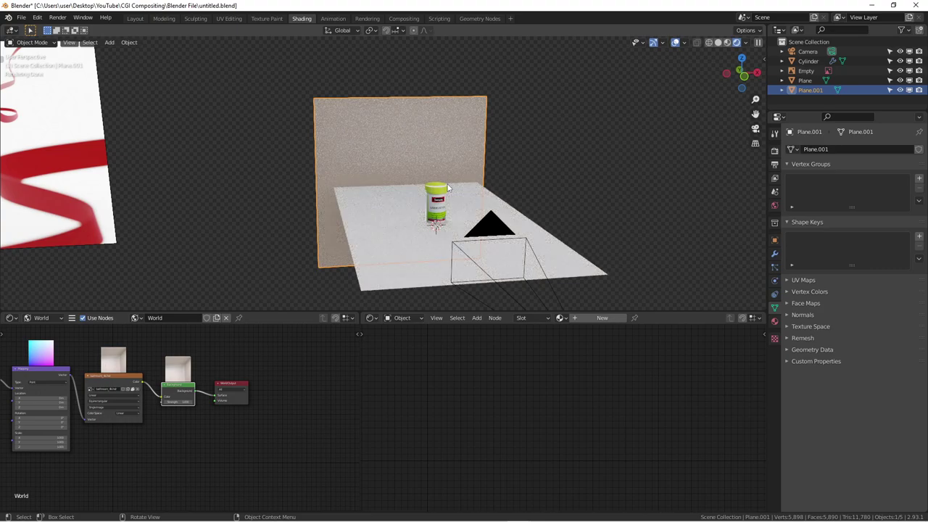
scroll(388, 178, "down", 2)
middle_click_drag(388, 179, 435, 218)
Enlarge the 3D viewport and examine the finished reference image from the front view
key("KP_1")
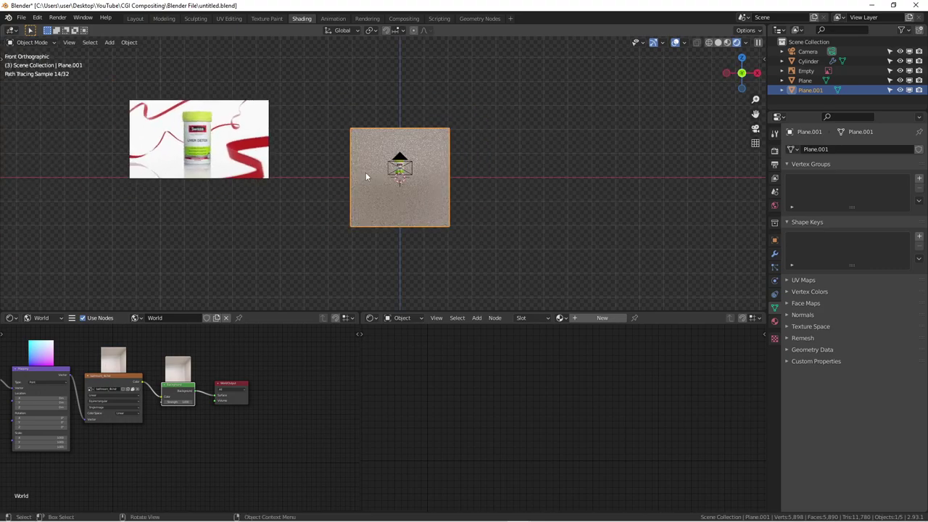
middle_click_drag(365, 172, 601, 178, "shift")
scroll(464, 290, "up", 3)
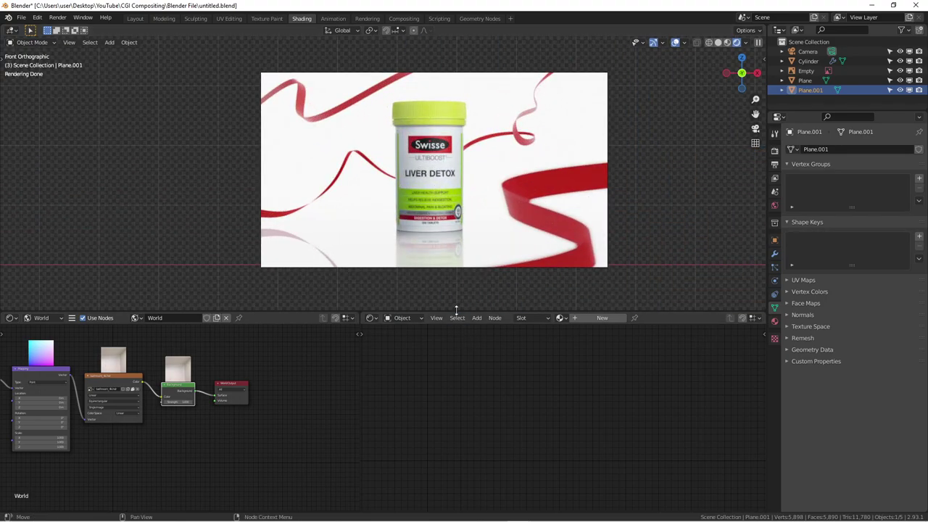
left_click_drag(456, 312, 456, 447)
scroll(312, 203, "up", 3)
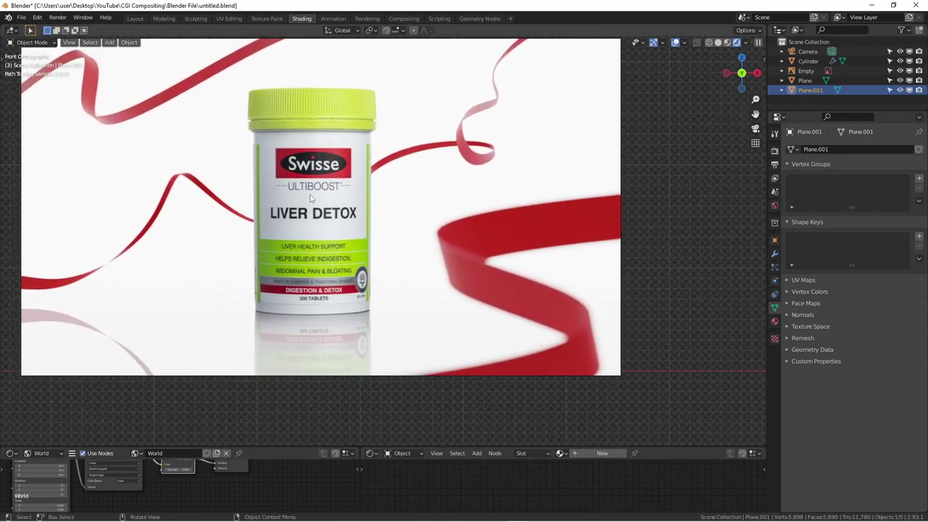
scroll(312, 196, "down", 2)
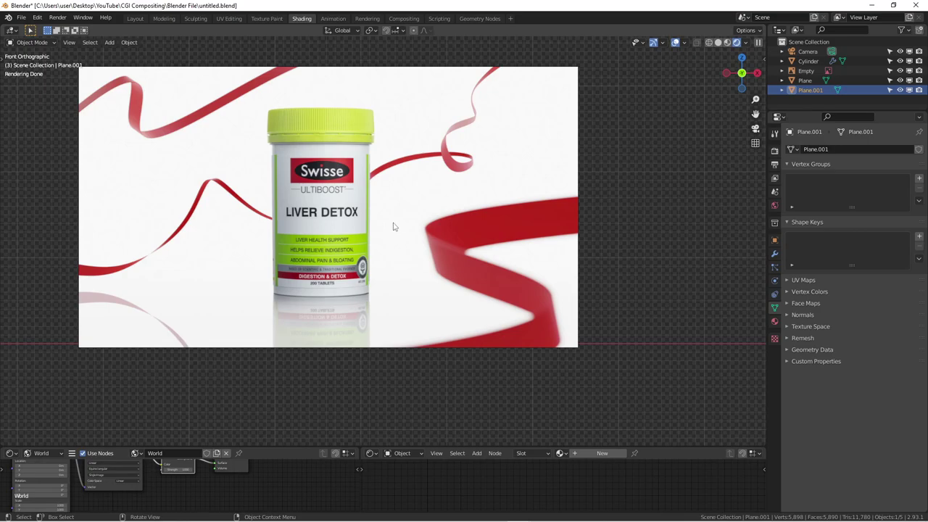
Compare the reference image with the bottle, camera, floor and backdrop setup from the front and in perspective
scroll(435, 222, "down", 2)
scroll(440, 223, "down", 2)
middle_click_drag(645, 222, 529, 234, "shift")
scroll(491, 249, "up", 3)
scroll(374, 247, "down", 2)
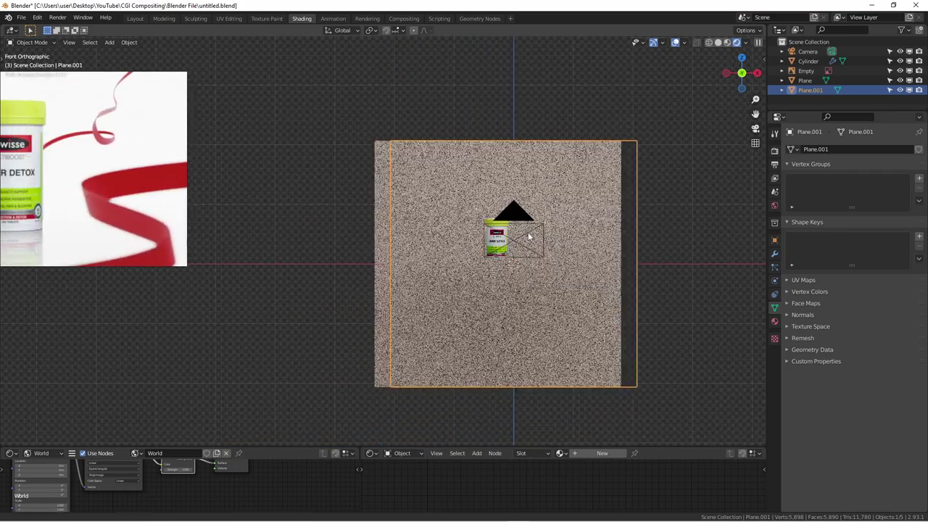
scroll(507, 235, "down", 1)
scroll(410, 224, "down", 1)
middle_click_drag(416, 234, 522, 249, "shift")
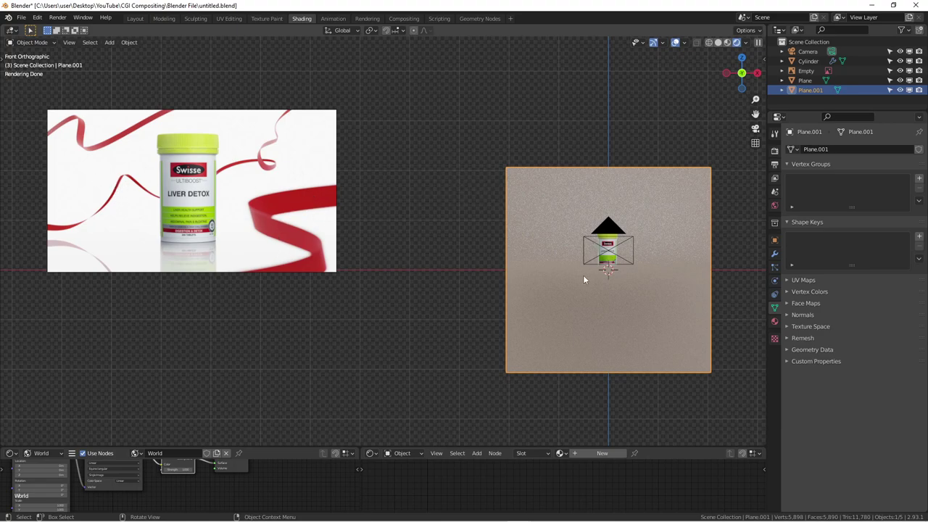
scroll(547, 255, "up", 3)
middle_click_drag(547, 255, 402, 247, "shift")
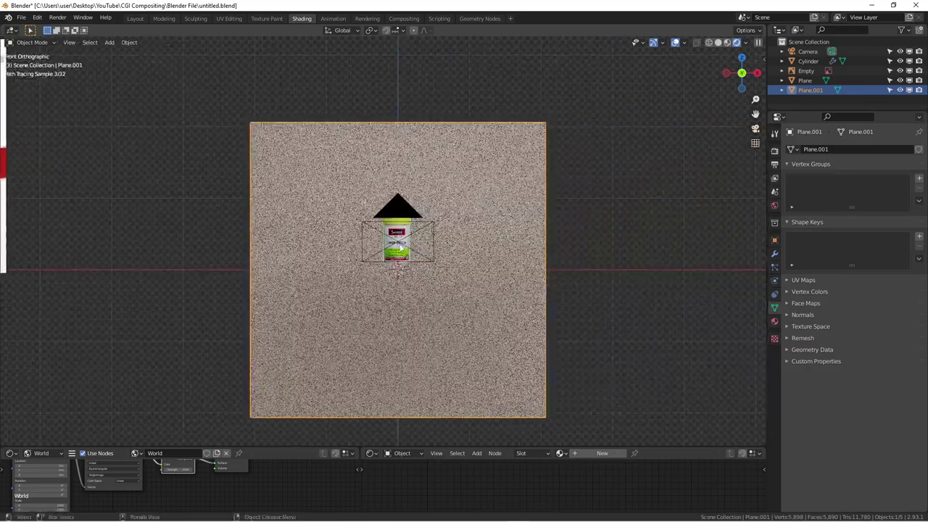
scroll(403, 248, "up", 3)
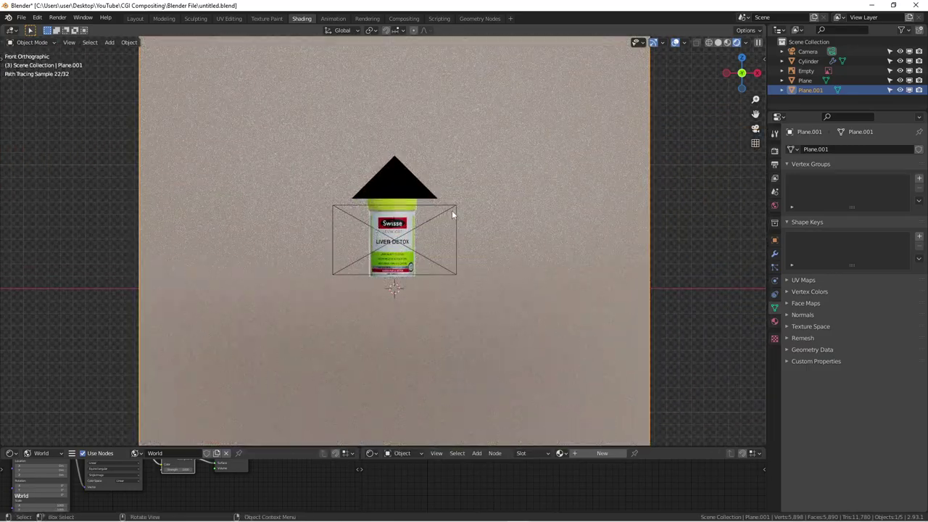
scroll(452, 210, "down", 3)
middle_click_drag(464, 215, 399, 226)
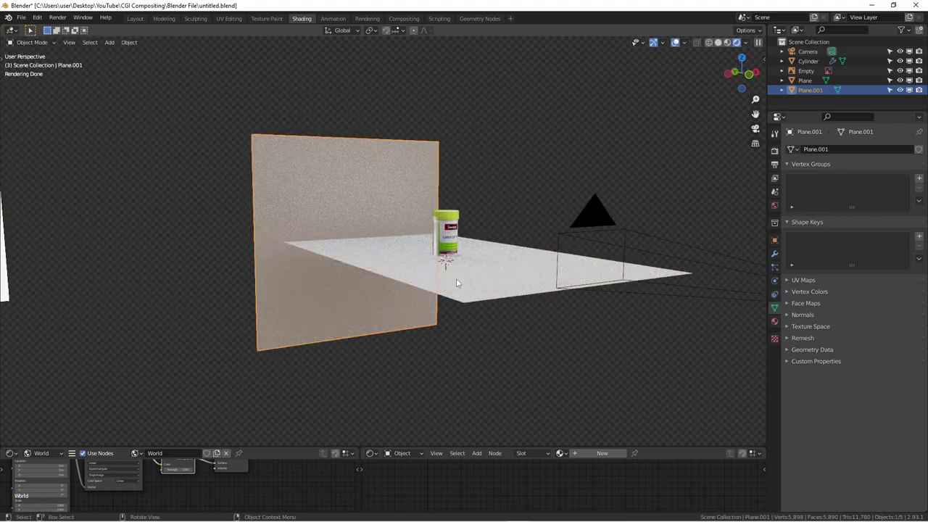
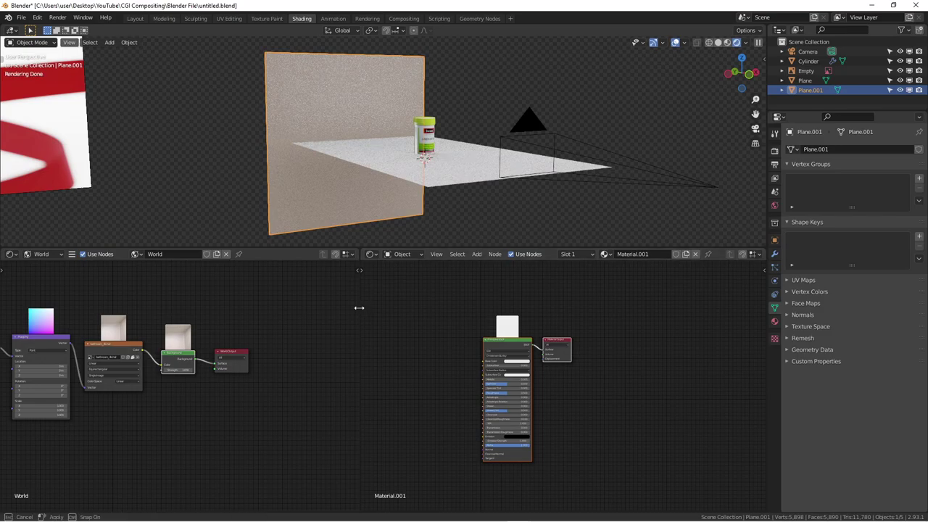
Widen the backdrop's material node editor and move the Material Output node farther away from the Principled BSDF
middle_click_drag(314, 191, 359, 161)
scroll(447, 359, "up", 4)
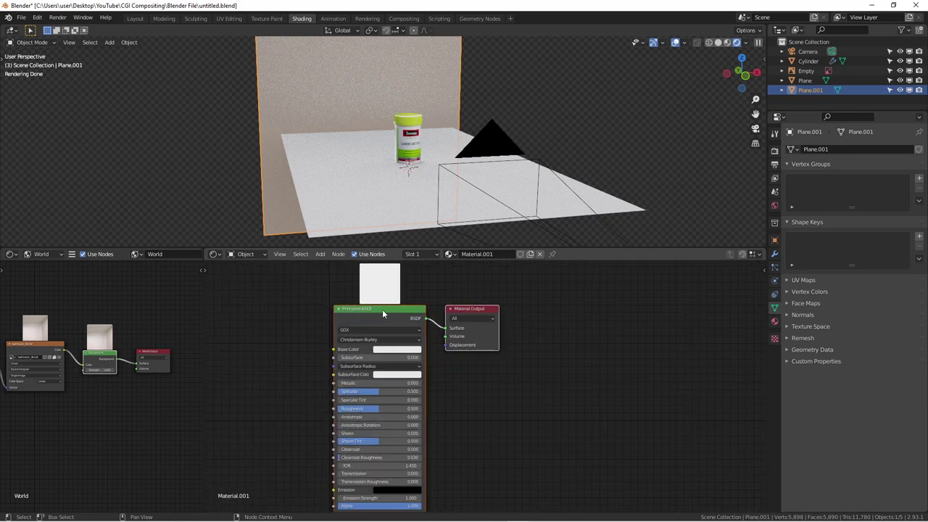
middle_click_drag(474, 308, 557, 312)
scroll(537, 311, "down", 1)
left_click_drag(556, 311, 596, 340)
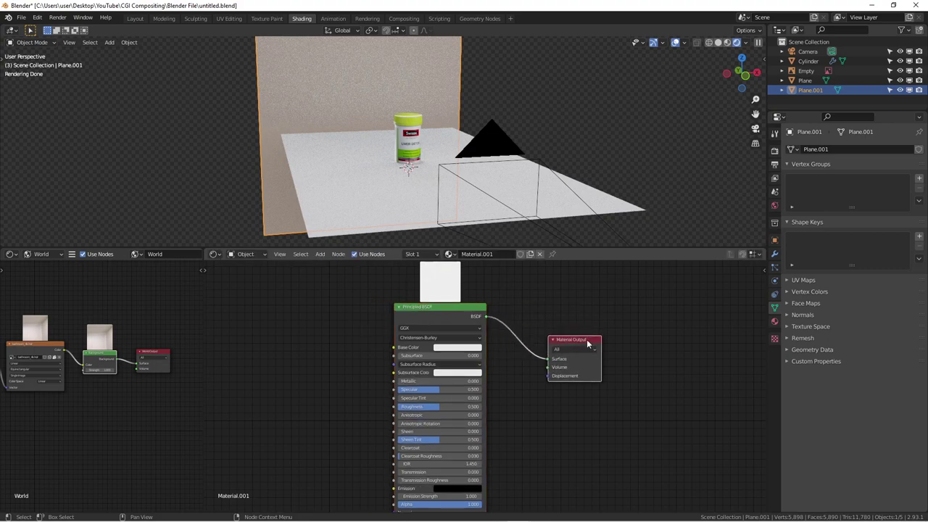
scroll(522, 402, "down", 1)
scroll(504, 411, "up", 1)
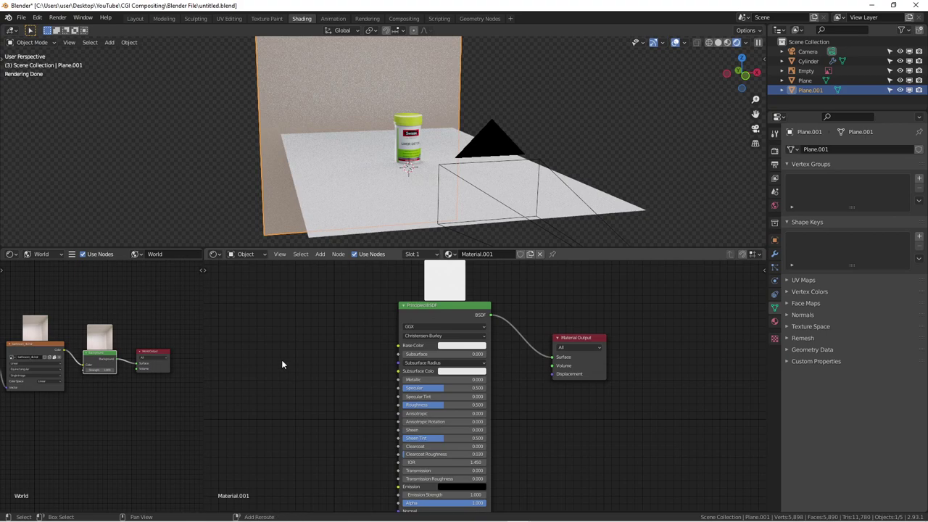
Add an Emission node to the backdrop material and connect it to the Material Output's Surface input
key("shift+a")
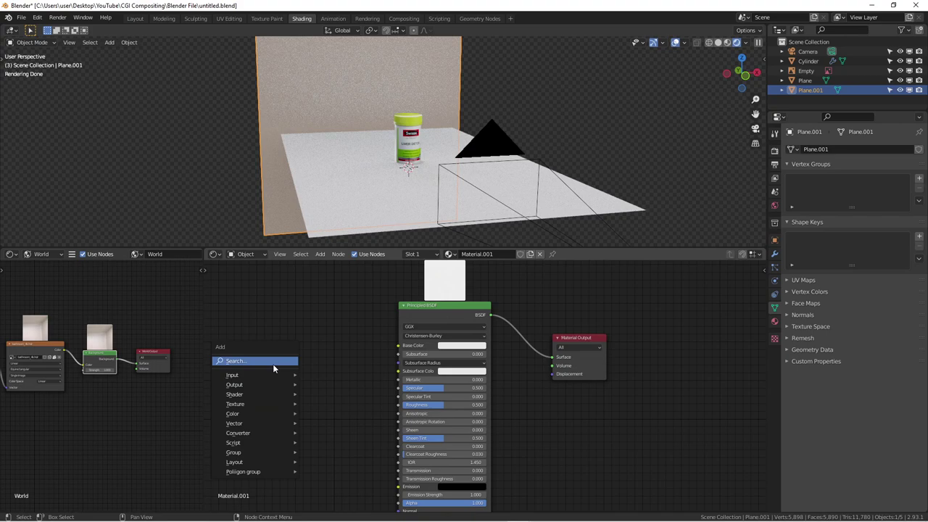
left_click(273, 363)
type("enm")
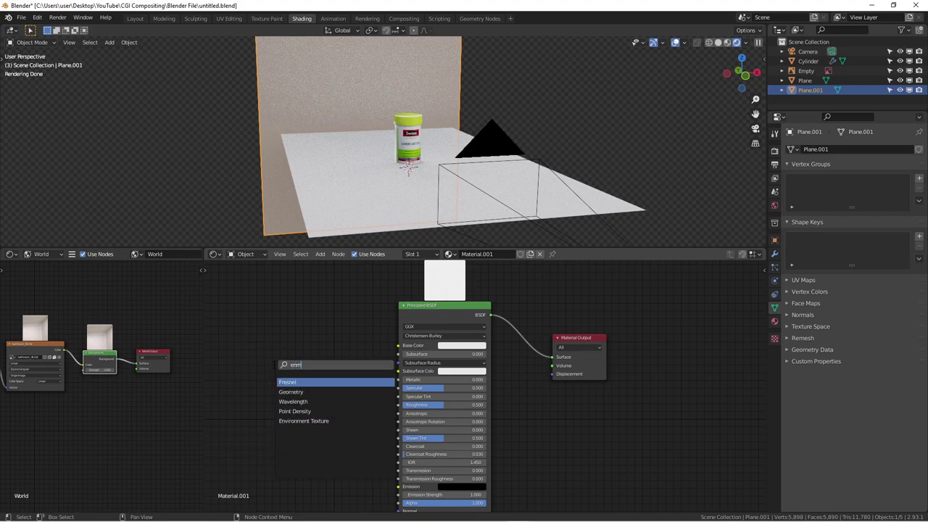
key("BackSpace")
key("BackSpace")
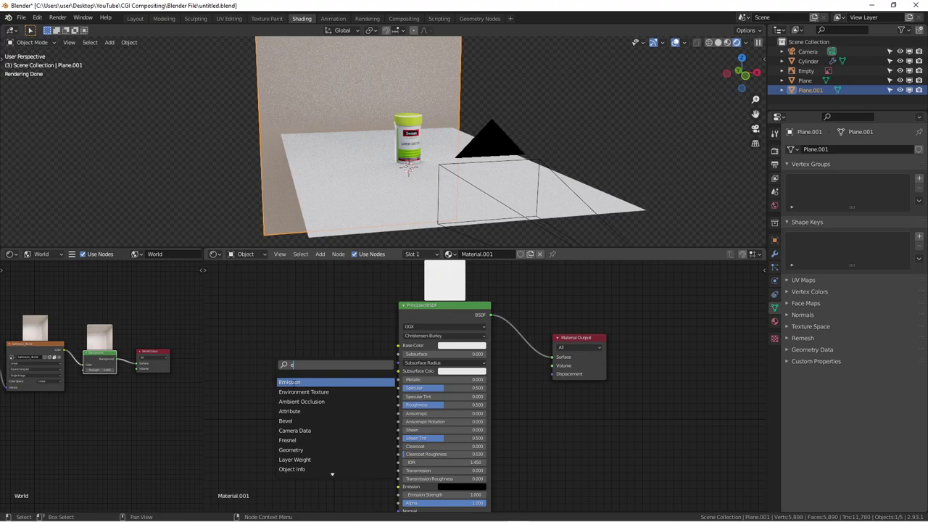
key("Return")
left_click_drag(313, 376, 552, 357)
key("KP_1")
middle_click_drag(350, 140, 321, 124)
scroll(323, 111, "up", 2)
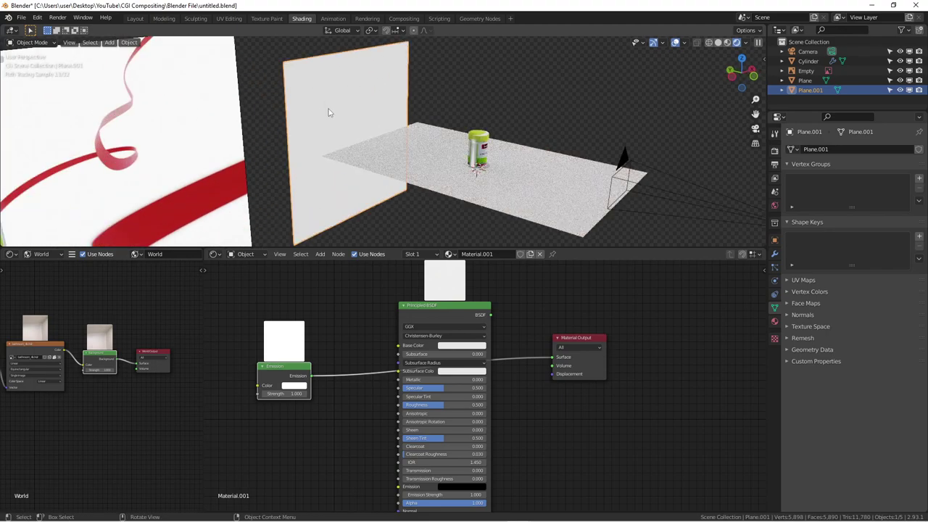
Set the Emission node's Strength to 5 and check the backdrop's brightness in perspective
scroll(297, 392, "up", 1)
double_click(290, 395)
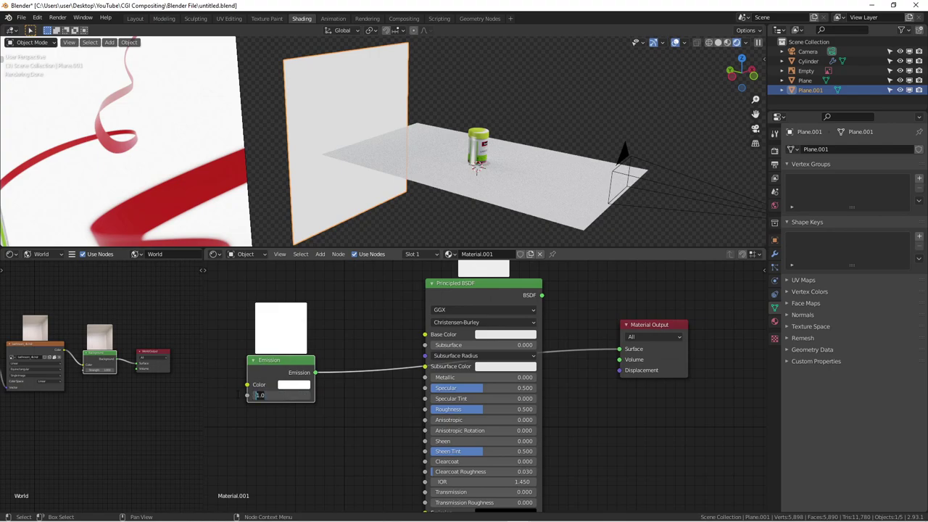
type("5")
key("Return")
mouse_move(362, 139)
middle_mouse_down()
mouse_move(342, 142)
mouse_move(370, 137)
middle_mouse_up()
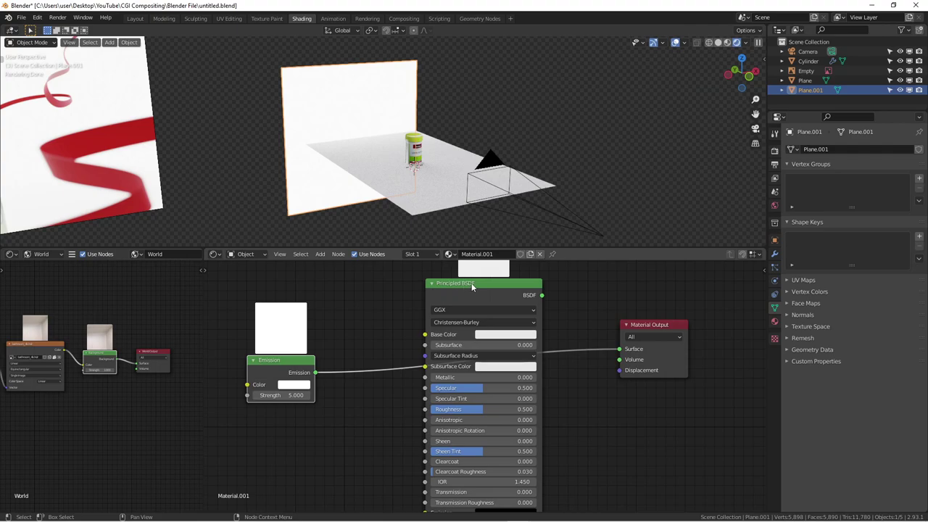
Reconnect the Principled BSDF to the Material Output's Surface and set its Emission color to full white
left_click_drag(542, 295, 620, 349)
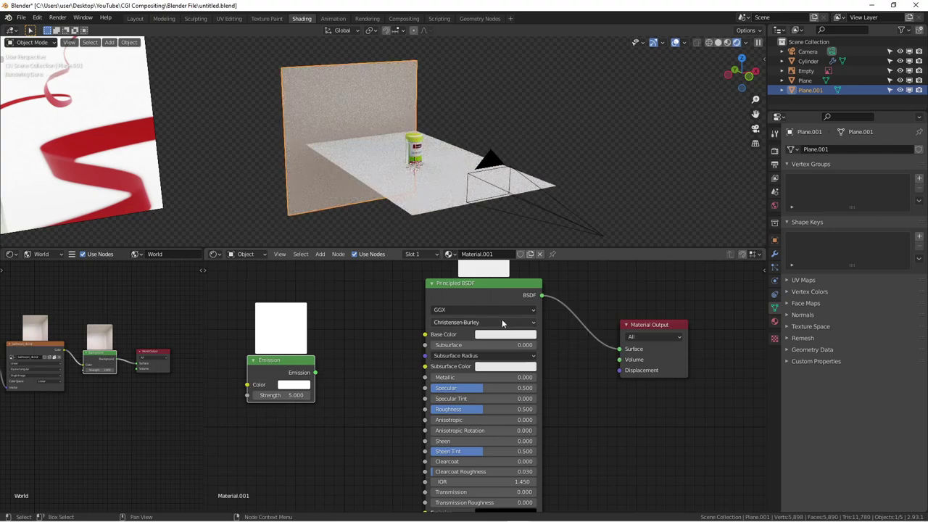
scroll(558, 376, "up", 1)
scroll(562, 383, "up", 1)
scroll(518, 353, "down", 4, "shift")
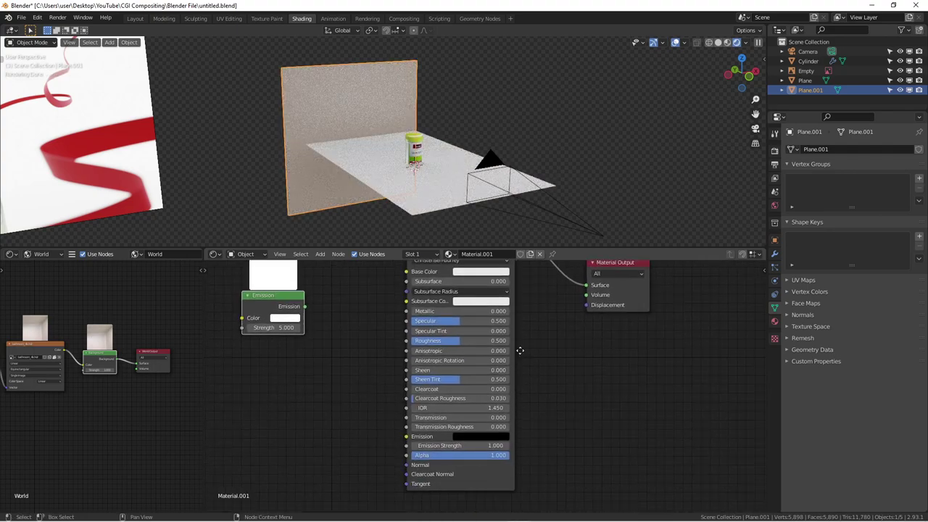
scroll(392, 441, "up", 1)
scroll(411, 434, "down", 2)
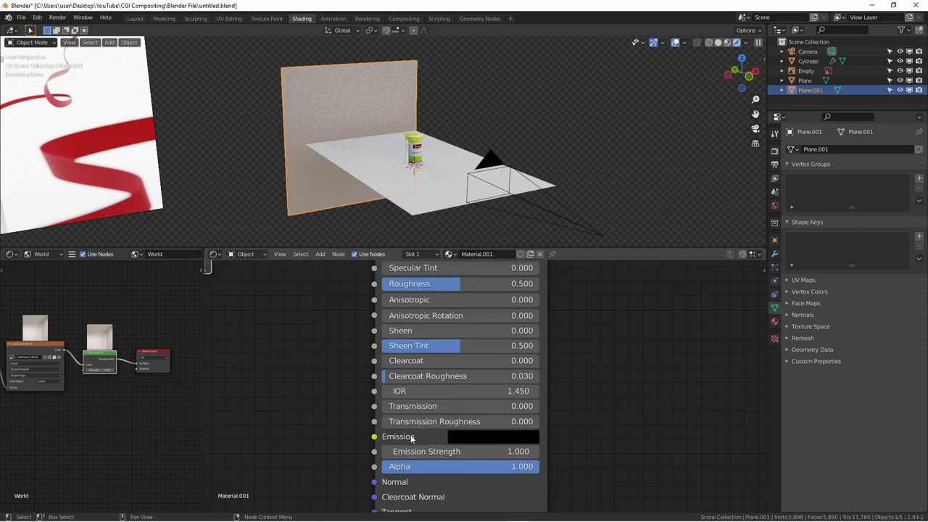
left_click(458, 437)
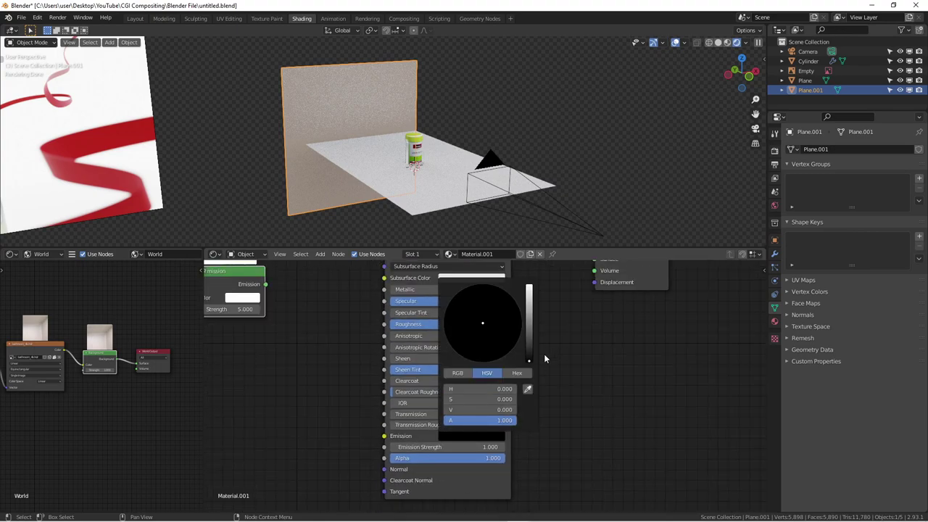
left_click_drag(528, 363, 528, 287)
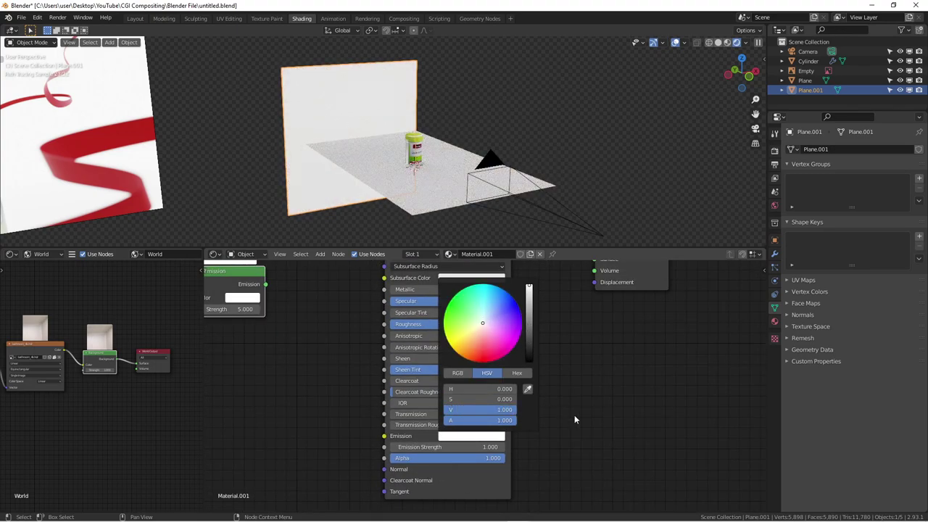
Set the Principled BSDF's Emission Strength to 5 and check the lit backdrop in perspective
scroll(398, 447, "up", 1)
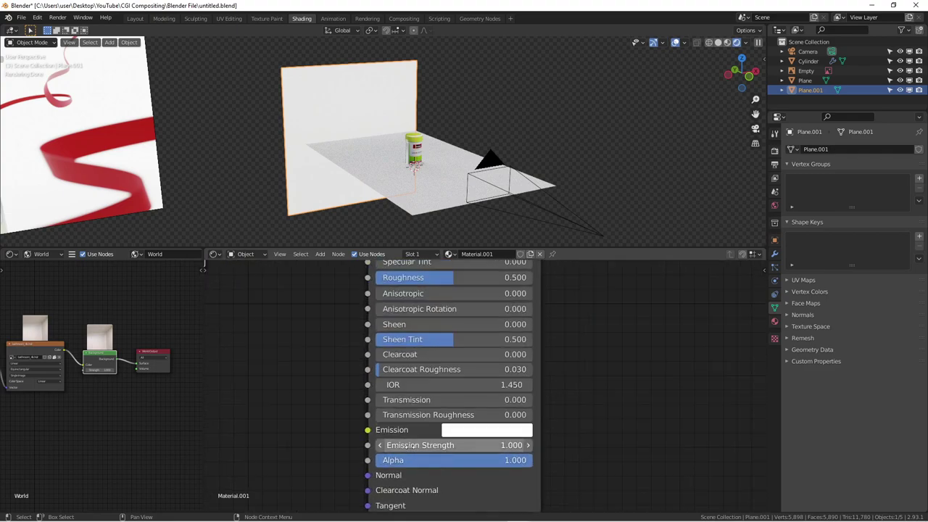
left_click(516, 445)
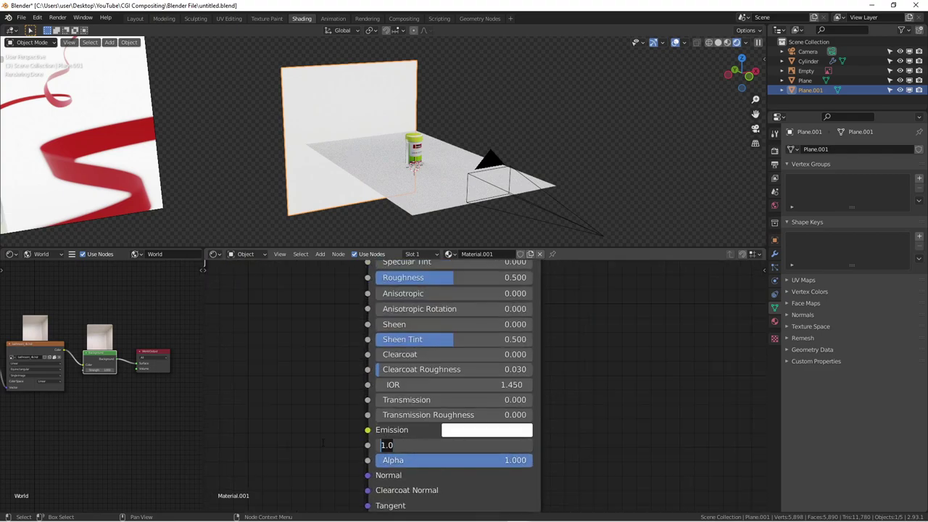
type("5")
key("Return")
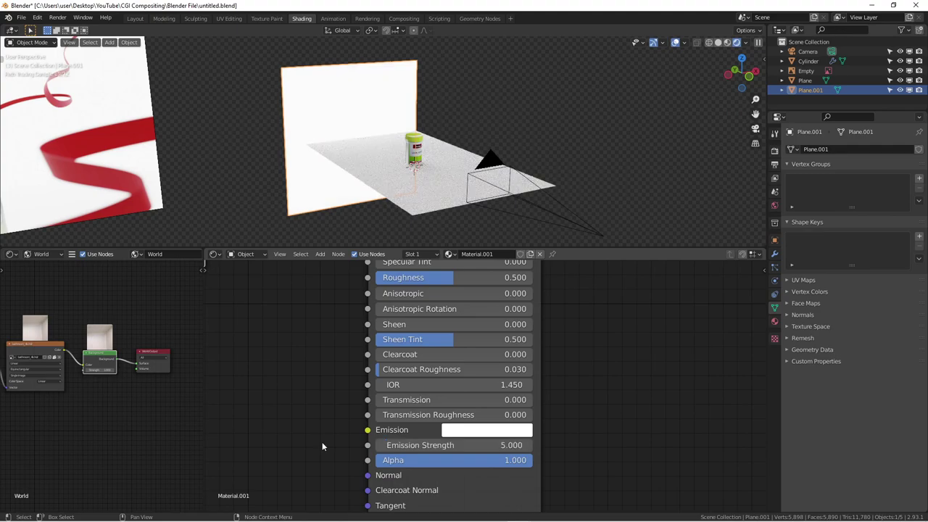
scroll(360, 391, "down", 2)
scroll(360, 376, "down", 2)
middle_click_drag(624, 182, 681, 203)
Lower the Principled BSDF's Roughness to 0.386
scroll(424, 348, "up", 1)
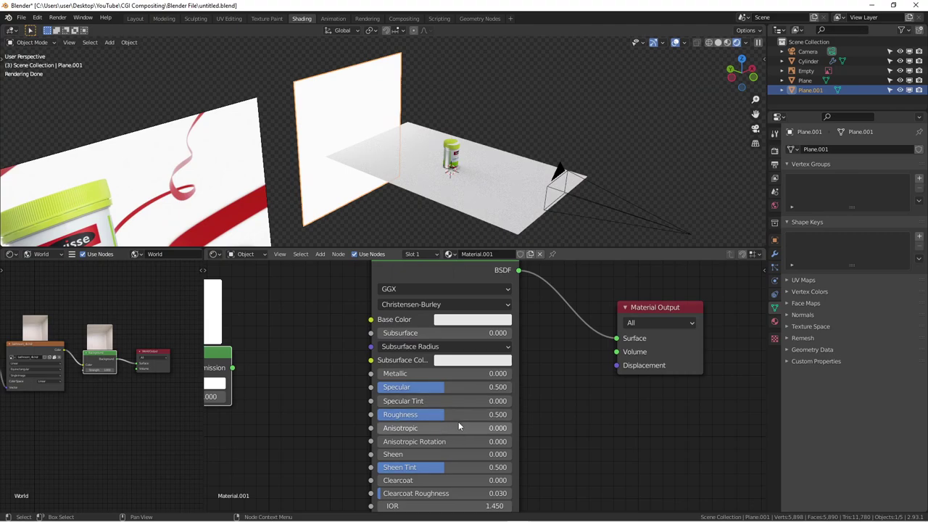
mouse_move(446, 415)
left_mouse_down()
mouse_move(462, 414)
mouse_move(386, 415)
mouse_move(446, 415)
mouse_move(429, 415)
left_mouse_up()
scroll(534, 401, "down", 2)
middle_click_drag(569, 295, 569, 324)
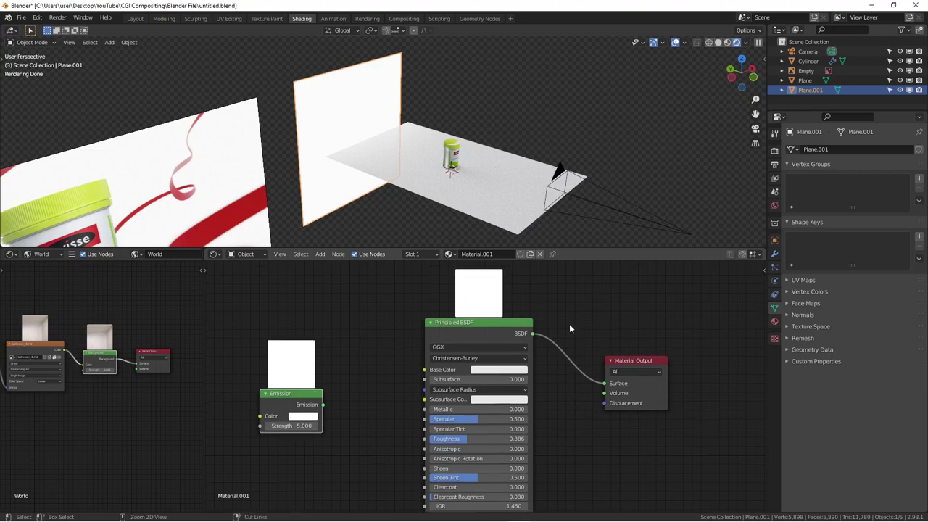
right_click_drag(569, 324, 573, 381, "ctrl")
left_click_drag(322, 404, 604, 383)
key("ctrl+z")
key("ctrl+z")
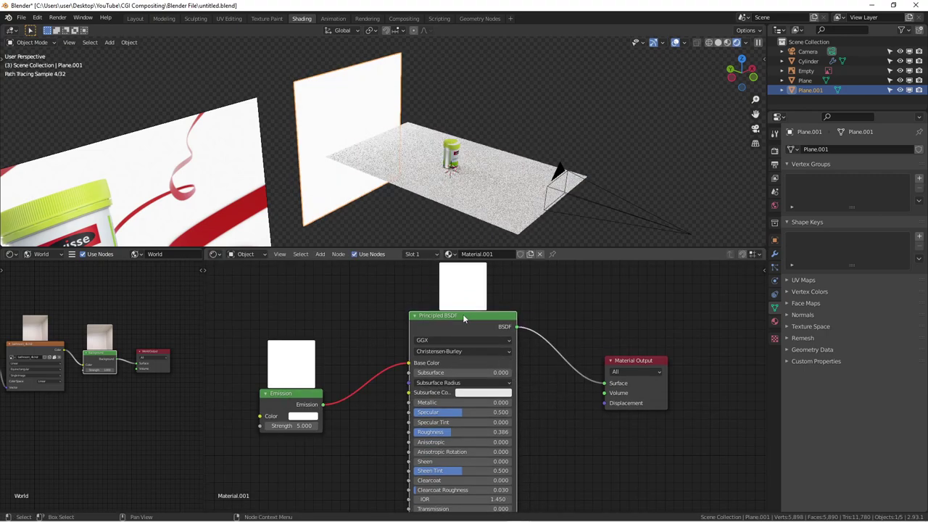
Delete the Principled BSDF, connect the Emission node to the Material Output's Surface, and move it closer to the output
key("x")
left_click_drag(323, 404, 604, 383)
left_click_drag(317, 397, 497, 388)
Examine the glowing backdrop in perspective, then the bottle and floor through the camera in an enlarged 3D viewport
middle_click_drag(406, 215, 373, 101)
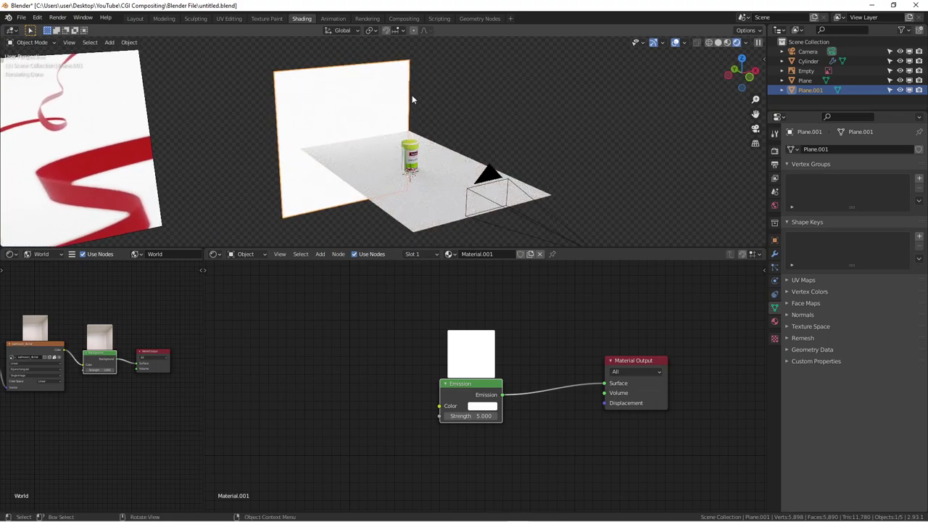
middle_click_drag(311, 140, 312, 118)
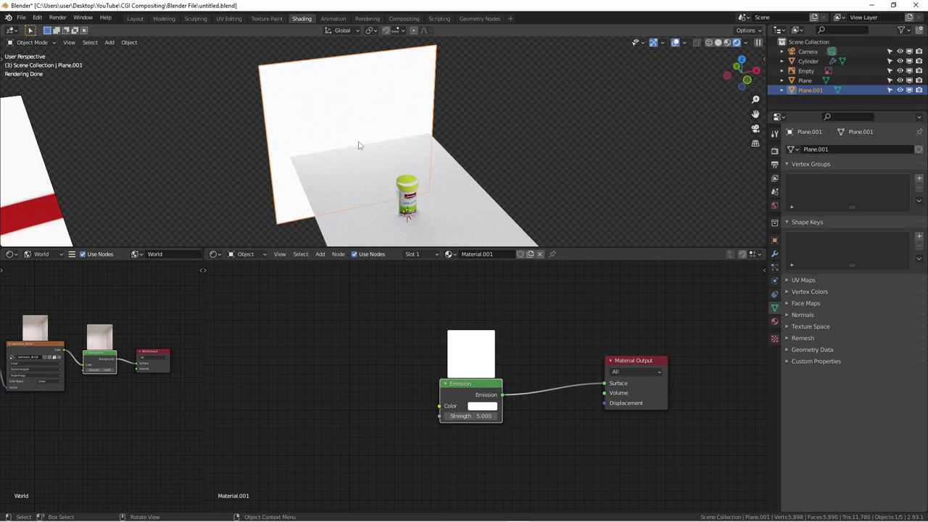
key("KP_1")
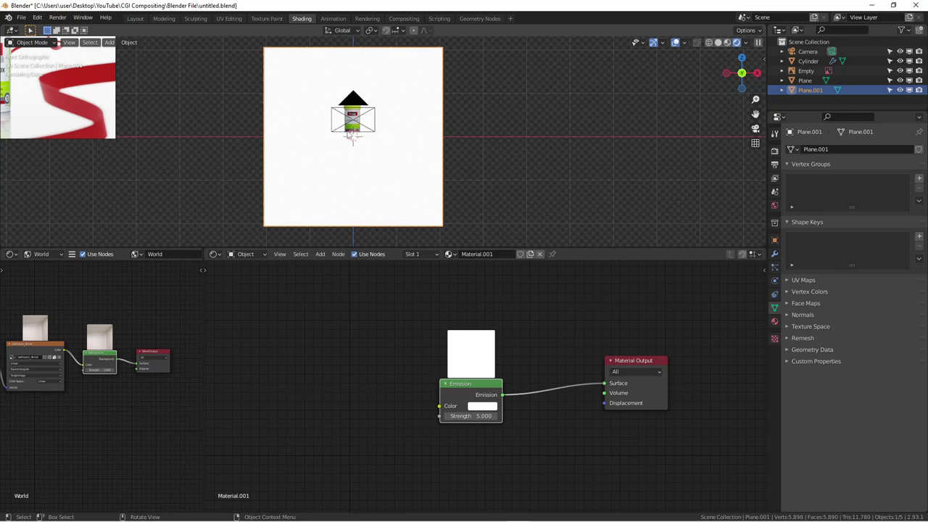
key("KP_0")
scroll(406, 128, "up", 4)
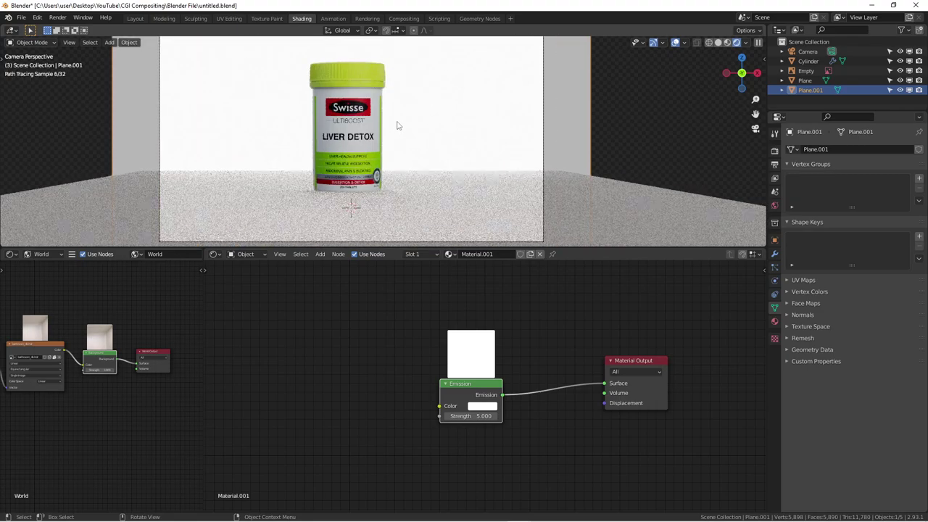
scroll(397, 126, "down", 4)
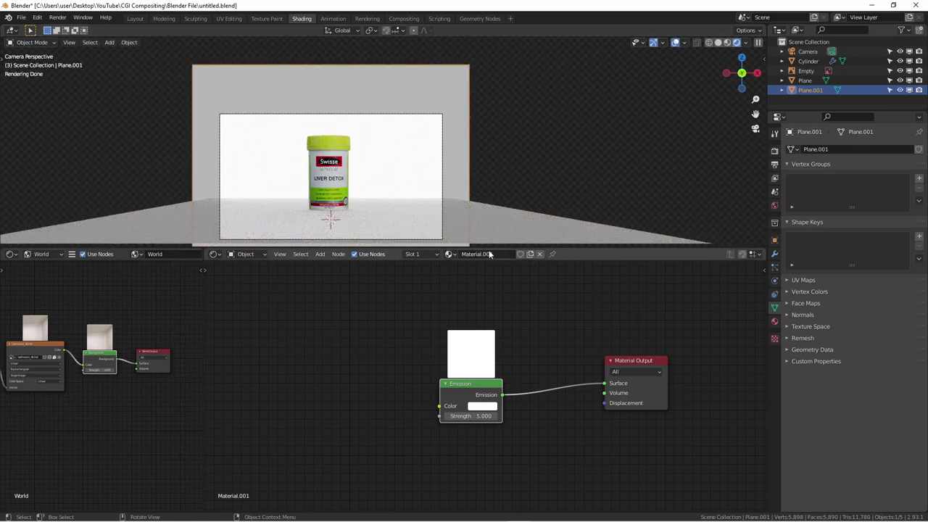
left_click_drag(493, 247, 498, 443)
scroll(391, 261, "up", 3)
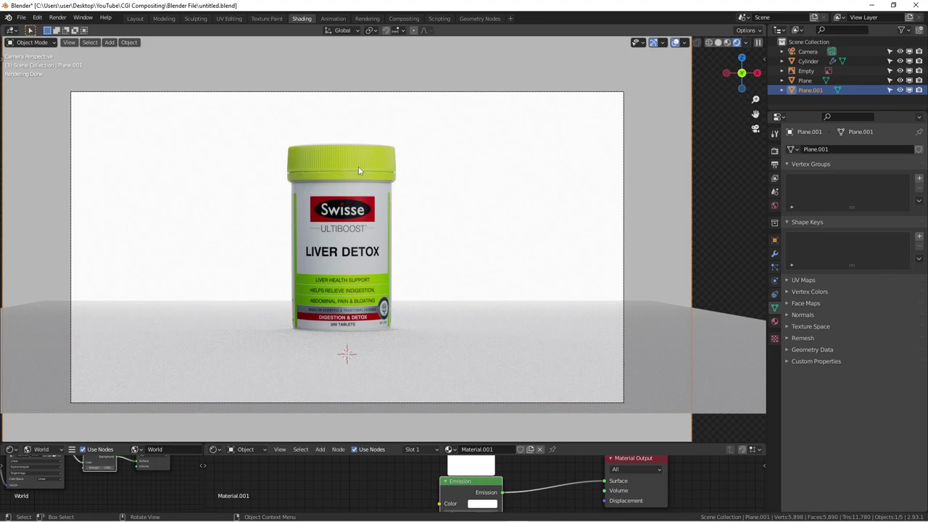
scroll(514, 315, "down", 2)
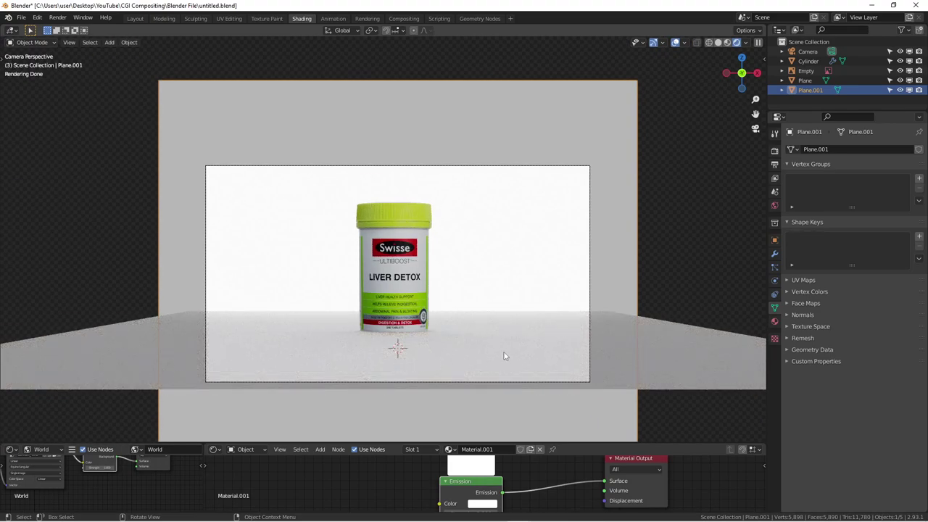
middle_click_drag(444, 336, 426, 269, "shift")
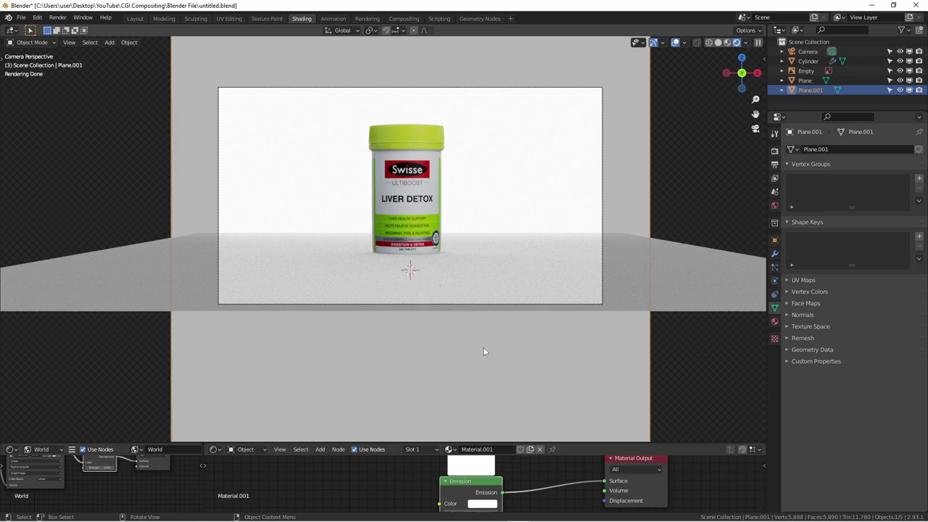
Enlarge the node editors again and widen the World one to show its environment texture chain
left_click_drag(566, 444, 508, 287)
scroll(157, 322, "down", 2)
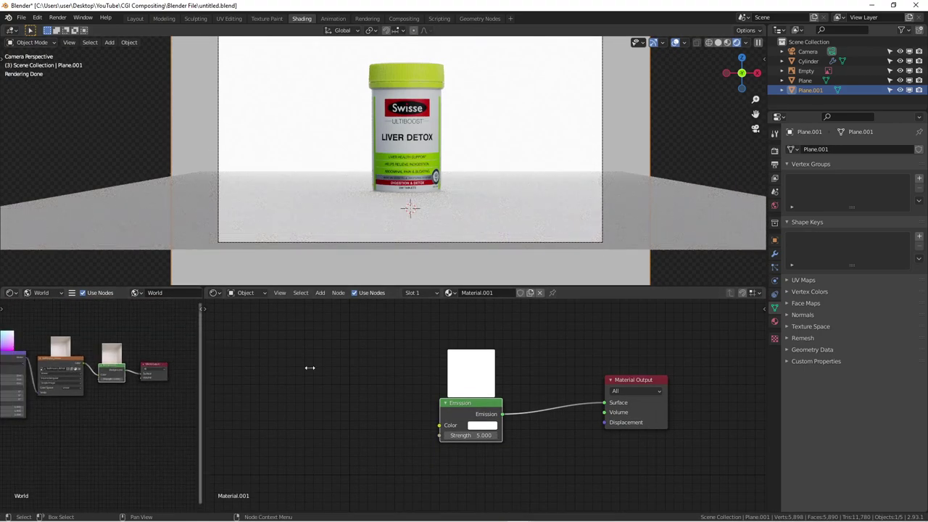
left_click_drag(203, 357, 305, 359)
scroll(181, 356, "up", 3)
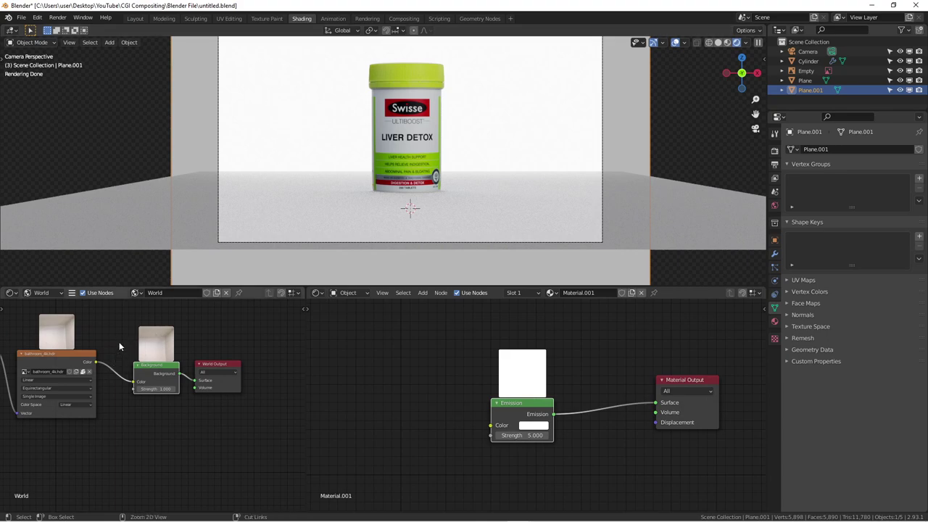
Disconnect the bathroom_4k.hdr texture from the World's Background node and check the lighting through the camera
right_click_drag(120, 346, 108, 408, "ctrl")
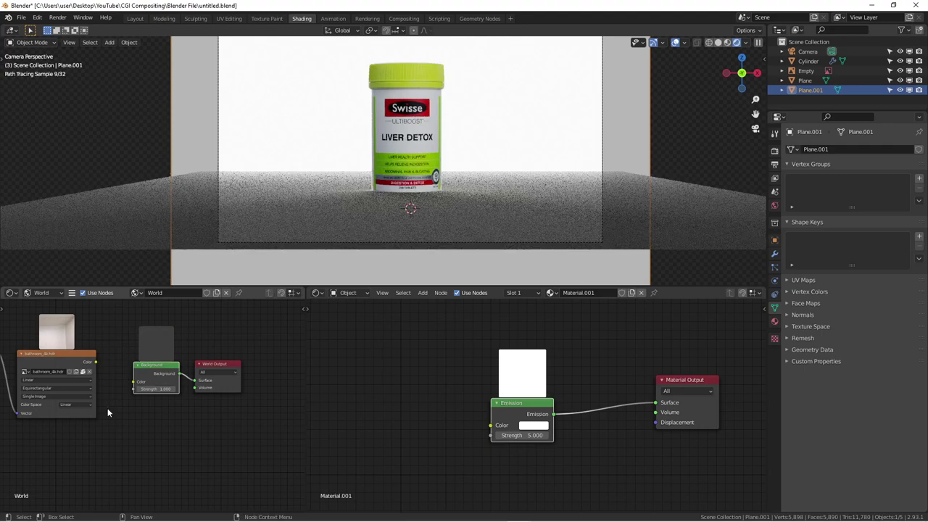
scroll(440, 174, "down", 2)
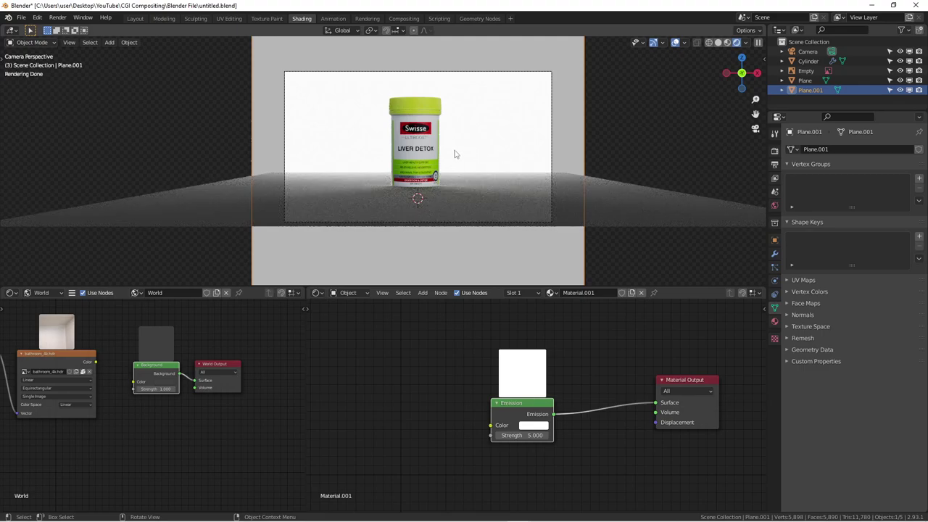
scroll(593, 140, "down", 2)
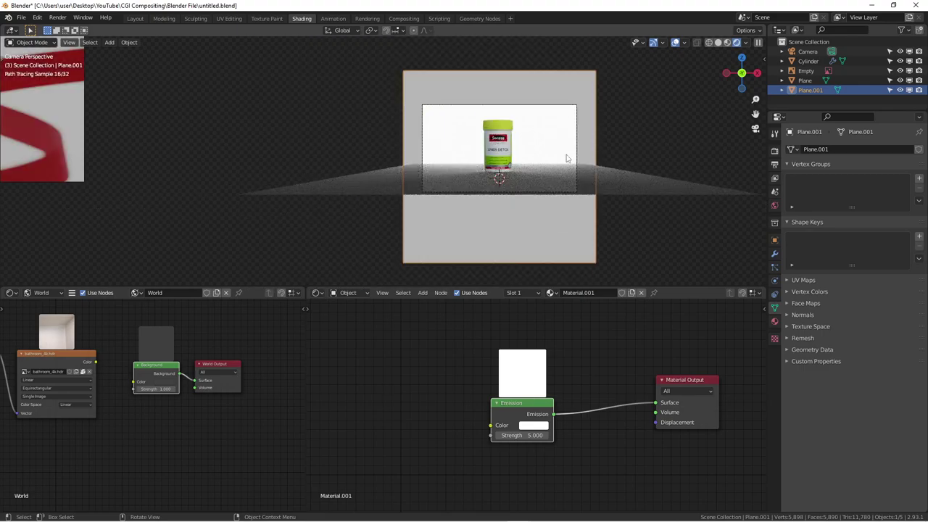
middle_click_drag(633, 103, 442, 175, "shift")
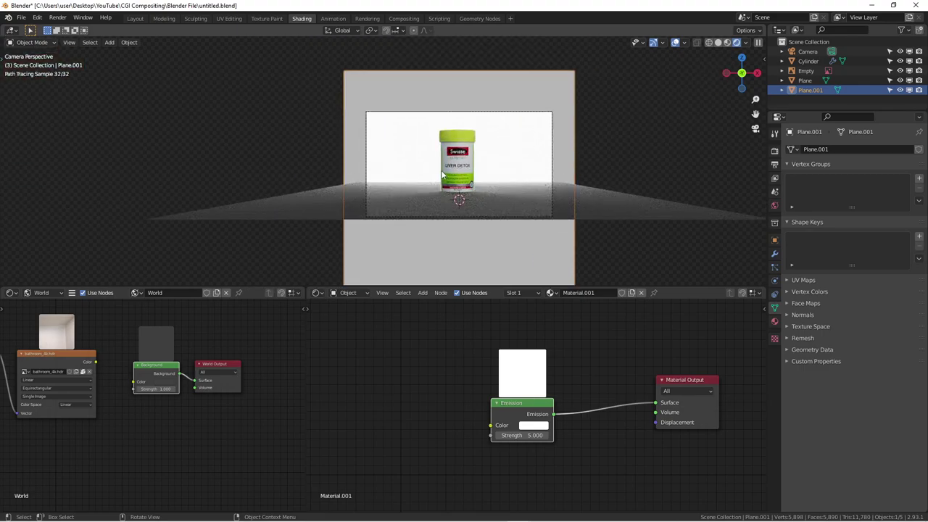
scroll(442, 174, "up", 1)
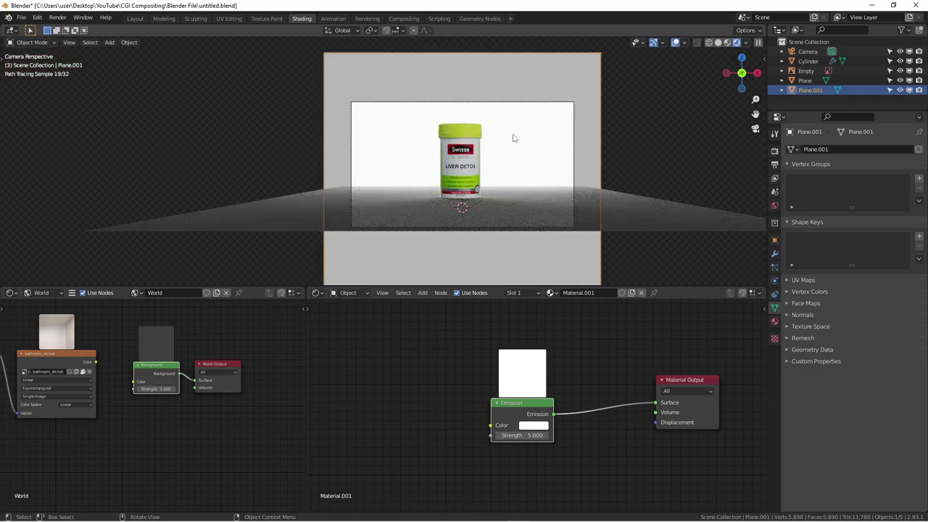
Create a new material on the floor plane and name it floor
scroll(503, 121, "up", 2)
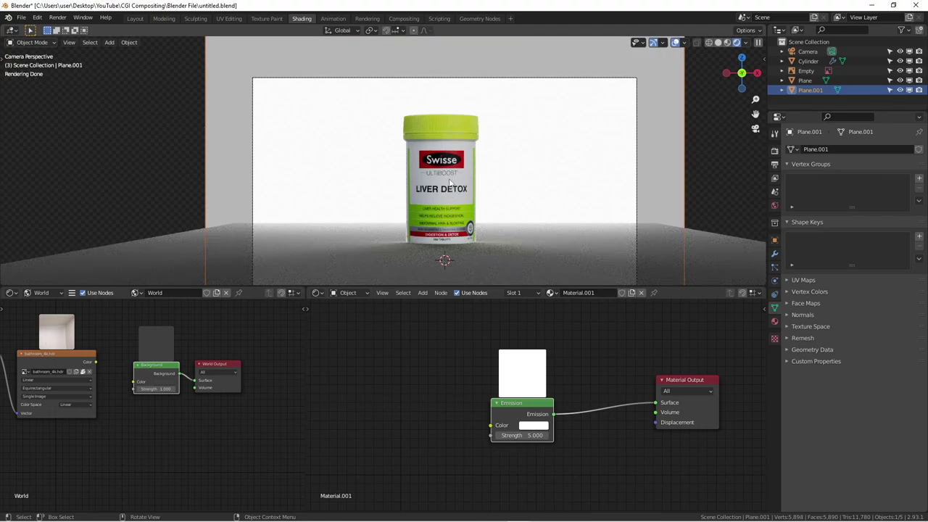
scroll(459, 187, "down", 1)
left_click(488, 240)
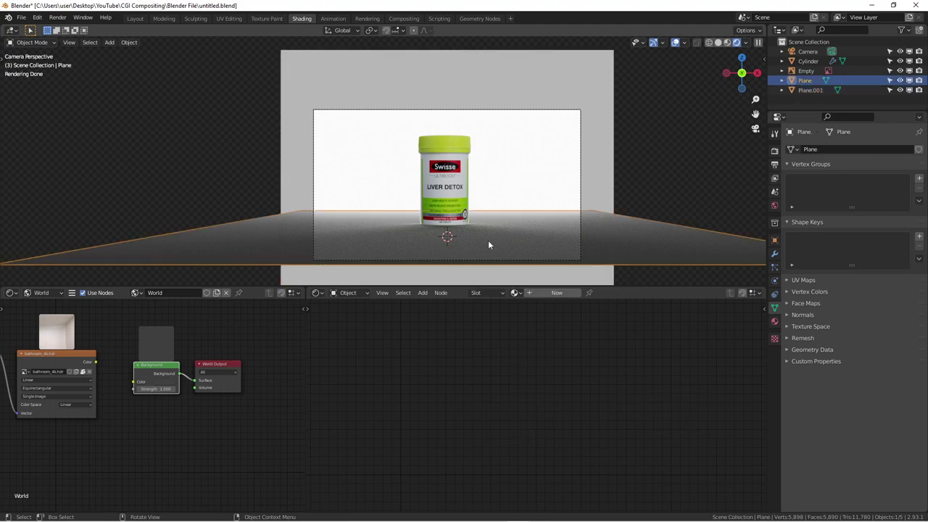
left_click(549, 294)
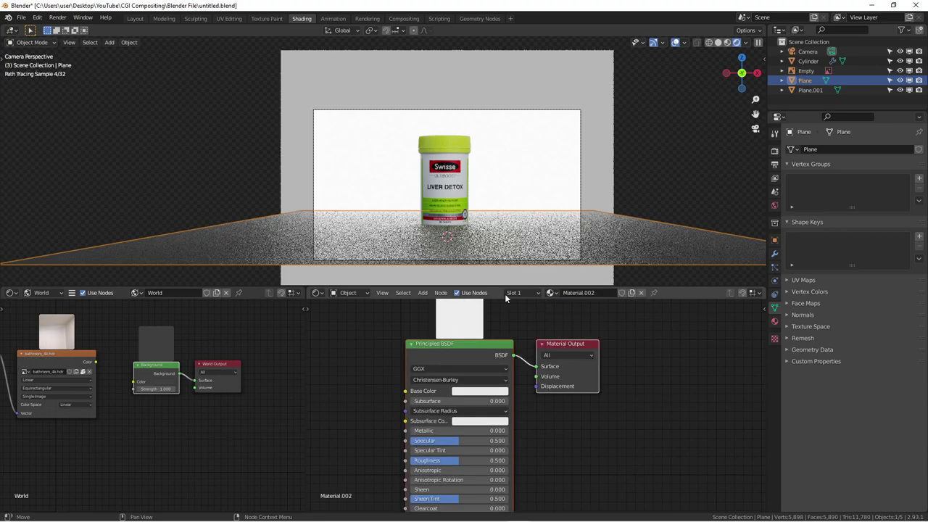
type("floor")
key("Return")
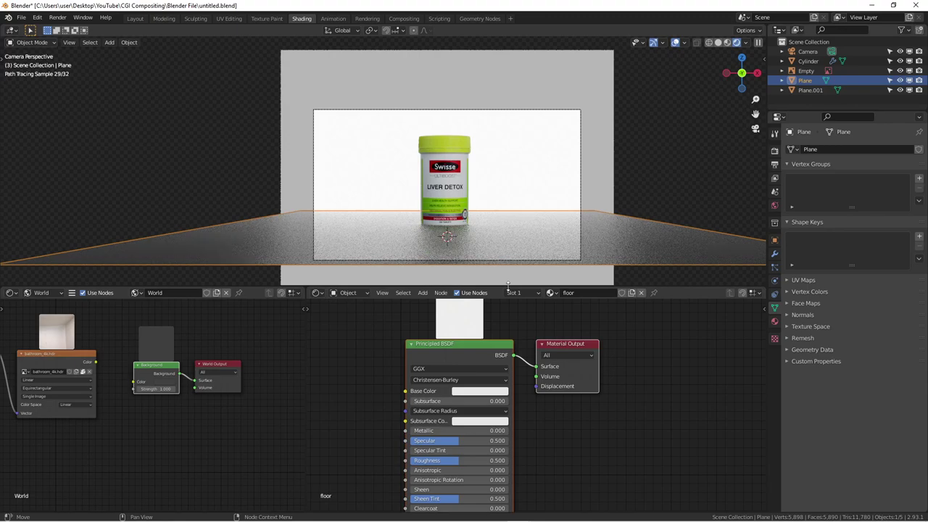
Try the floor material's Roughness at about 0.023, then at 1
scroll(533, 435, "up", 1)
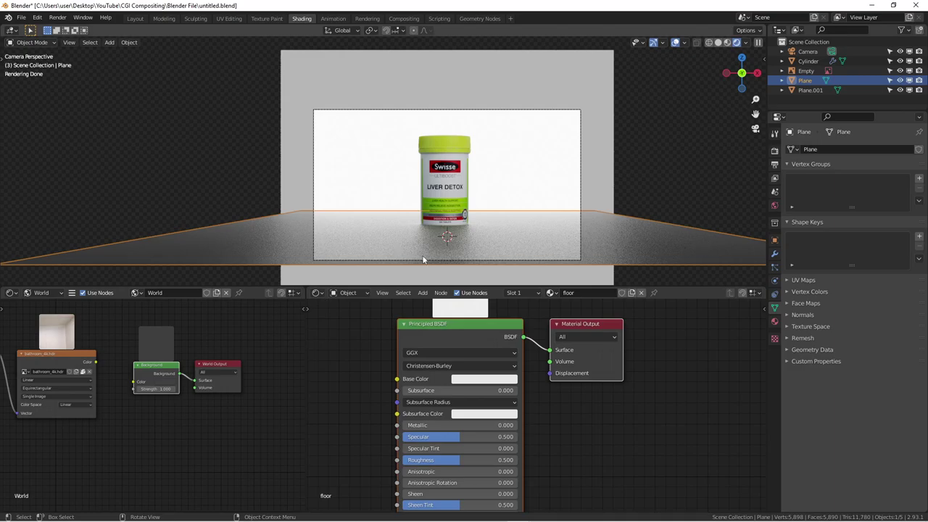
left_click_drag(458, 460, 404, 460)
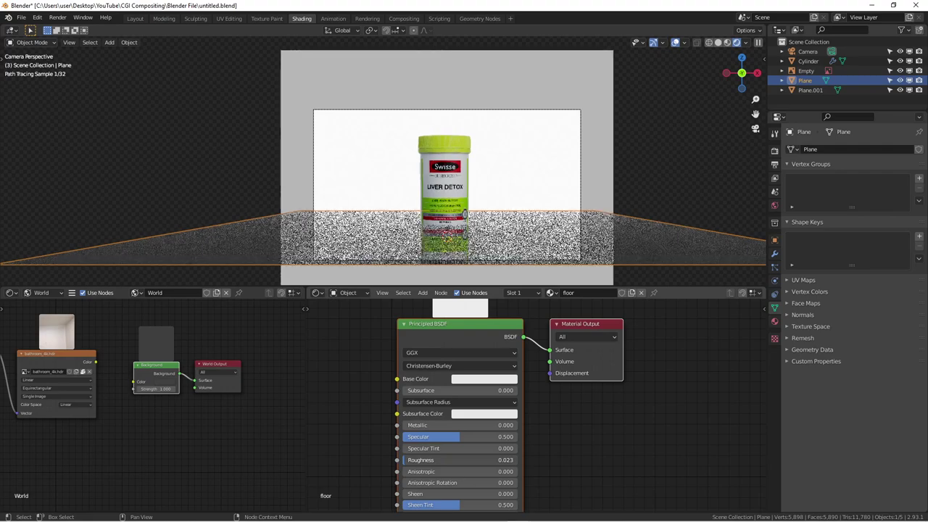
left_click(464, 460)
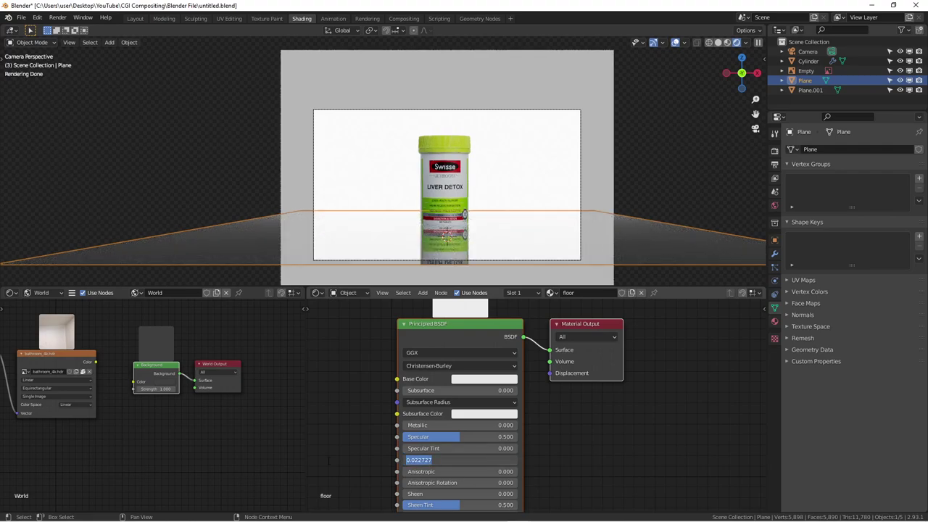
type("0.1")
key("Return")
scroll(472, 440, "up", 1)
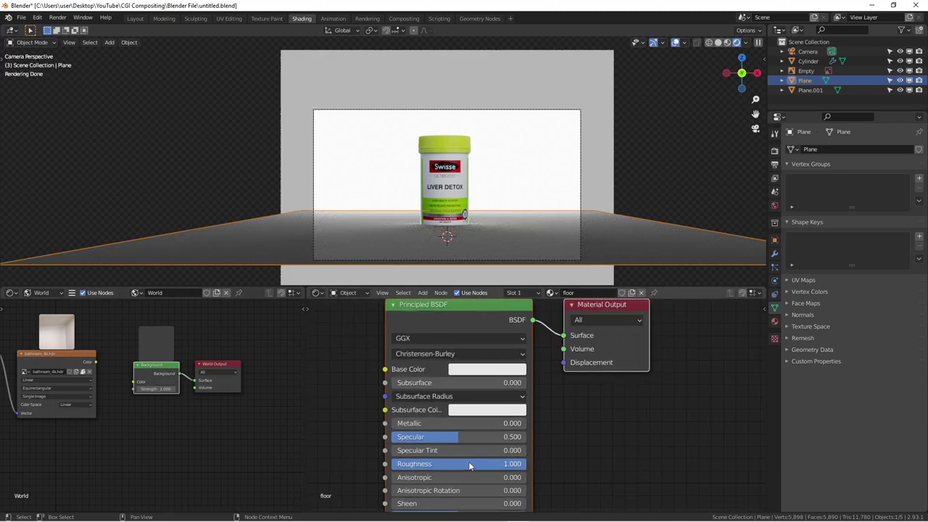
Set the floor material's Roughness to 0.01 and inspect the bottle's reflection through the camera
left_click(466, 464)
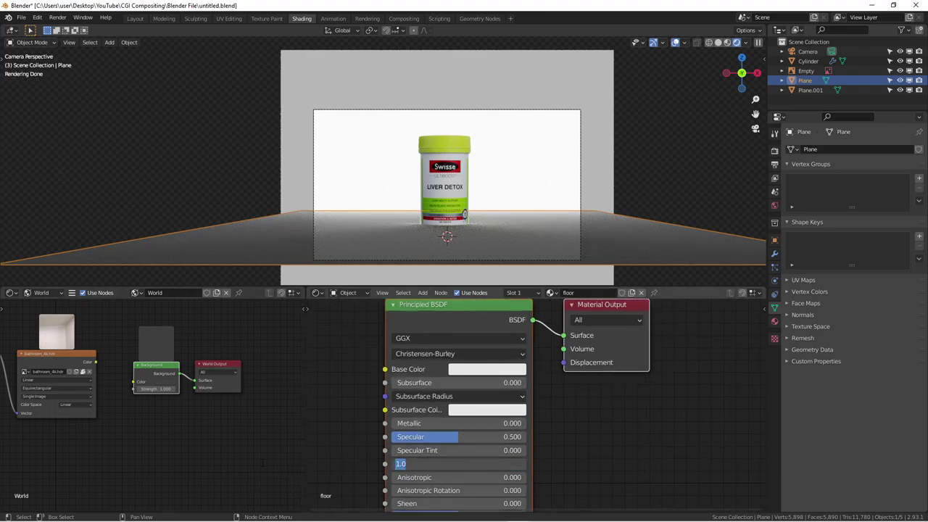
type("0.01")
key("Return")
scroll(485, 234, "up", 2)
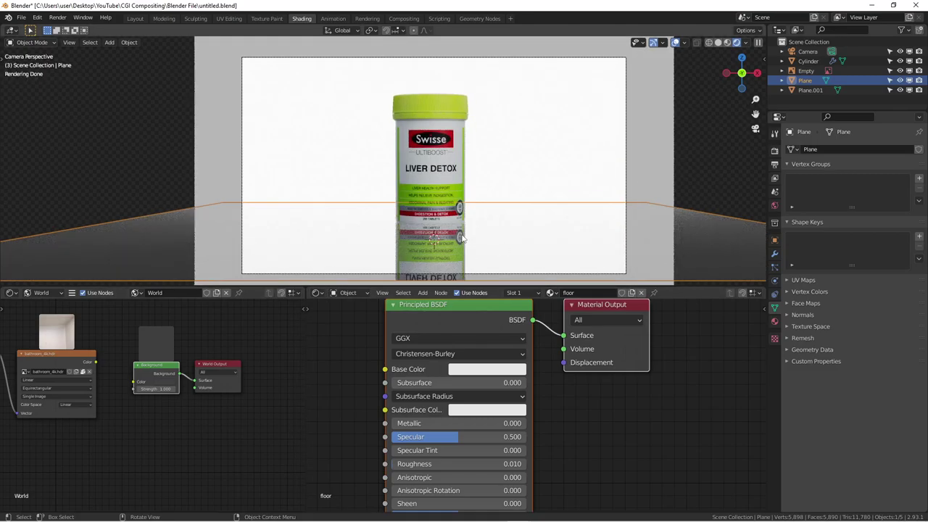
scroll(439, 235, "up", 4)
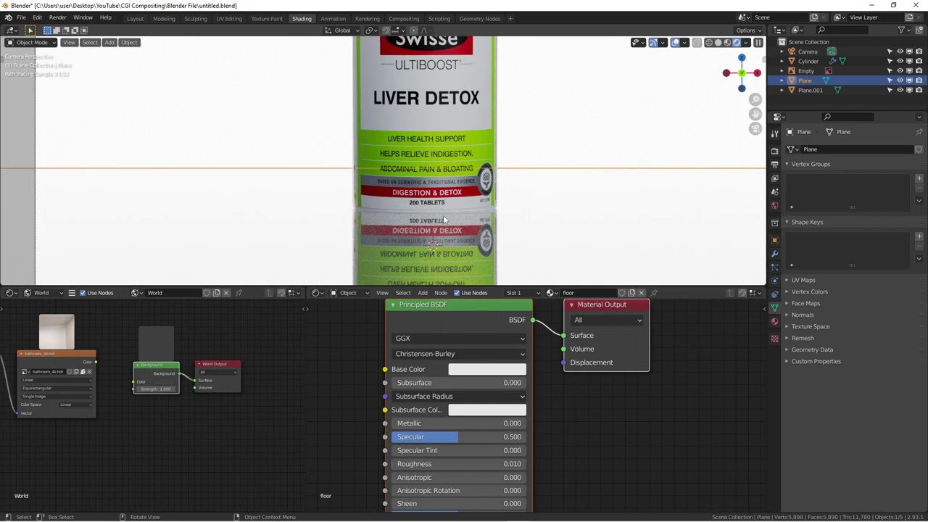
scroll(448, 254, "down", 3)
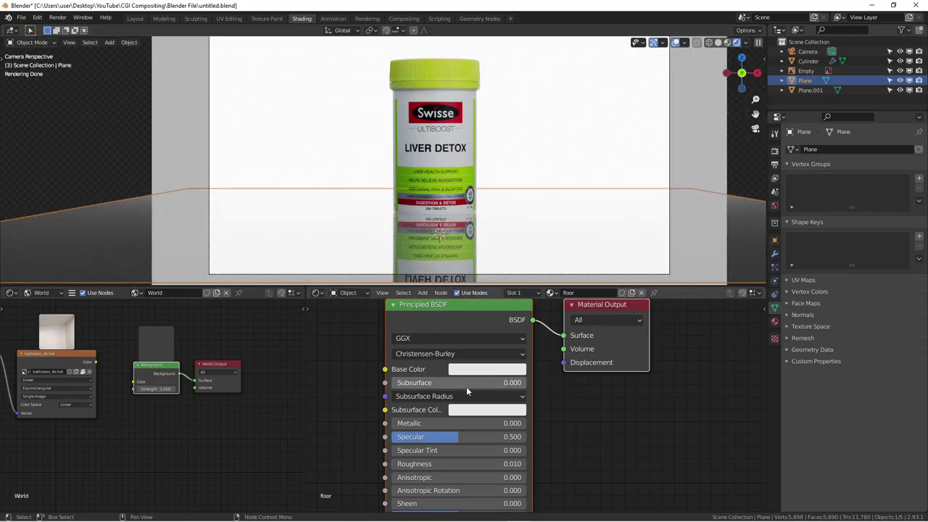
Raise the floor material's Specular to 1, then deselect the floor to check the reflection through the camera
scroll(466, 428, "down", 1)
scroll(467, 430, "down", 1)
left_click_drag(458, 428, 516, 429)
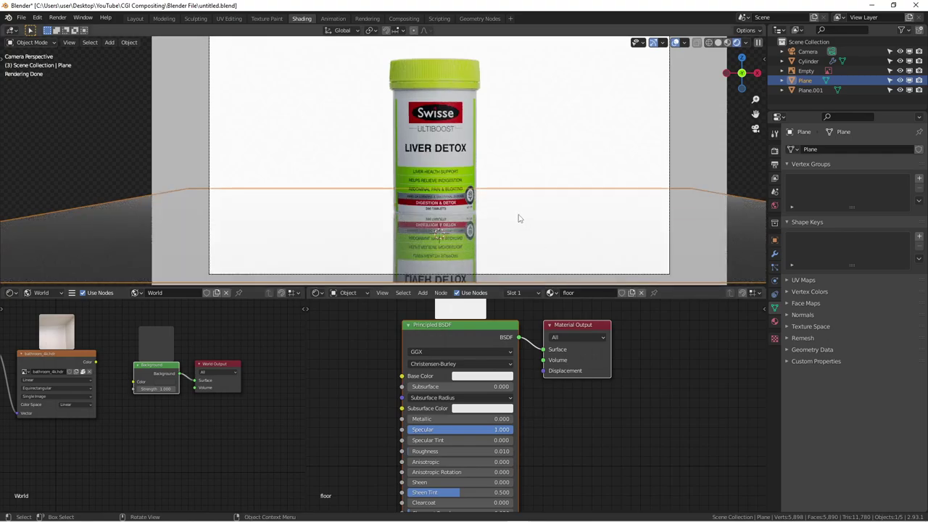
scroll(455, 212, "down", 1)
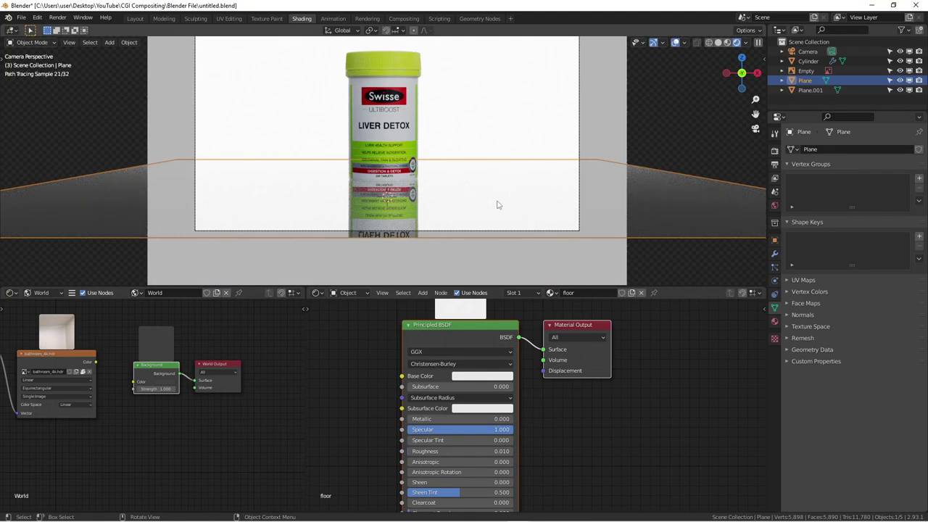
scroll(419, 211, "up", 1)
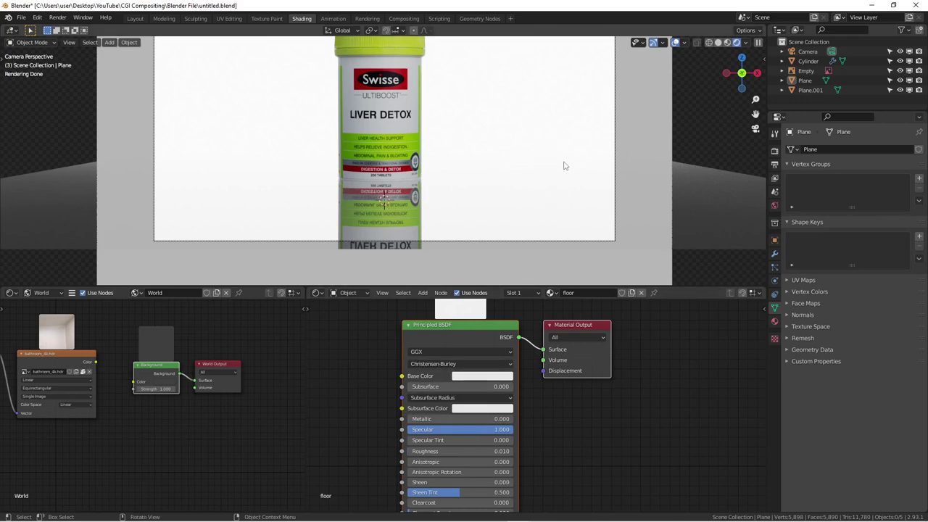
left_click(699, 211)
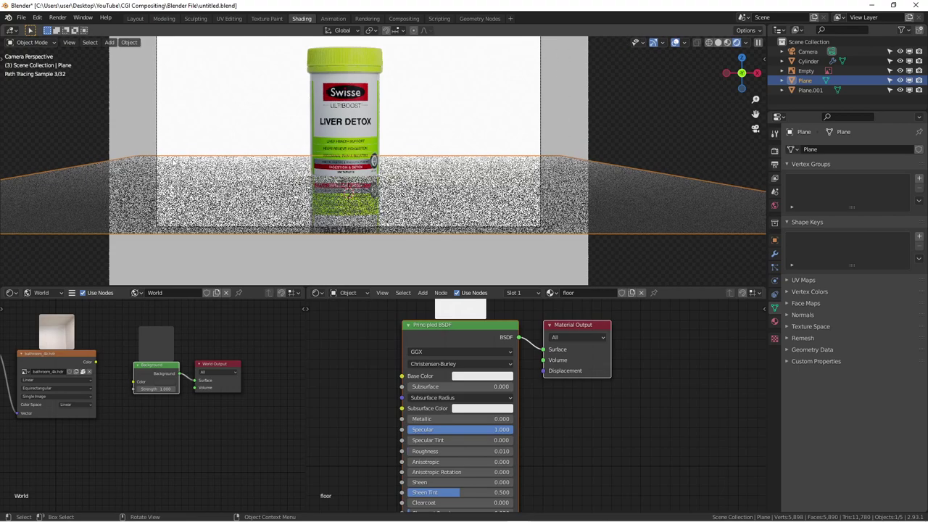
left_click(651, 146)
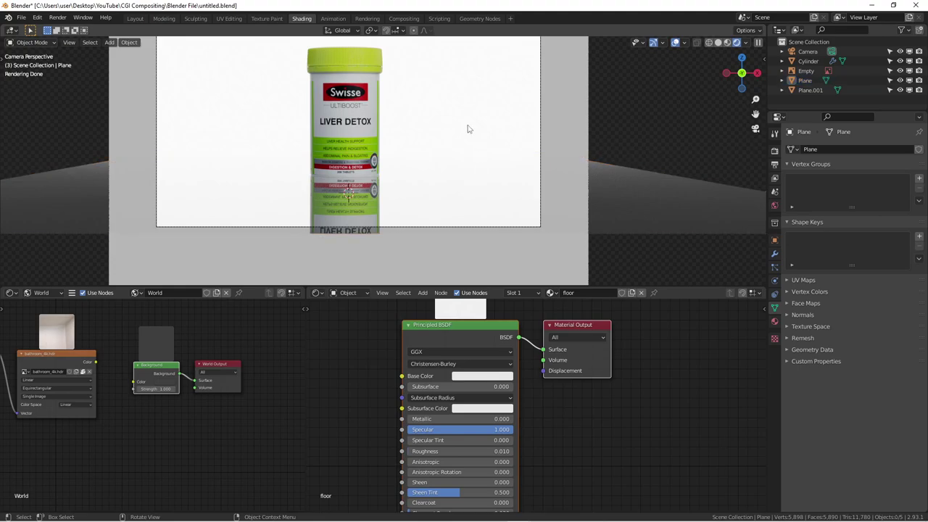
scroll(449, 156, "up", 1)
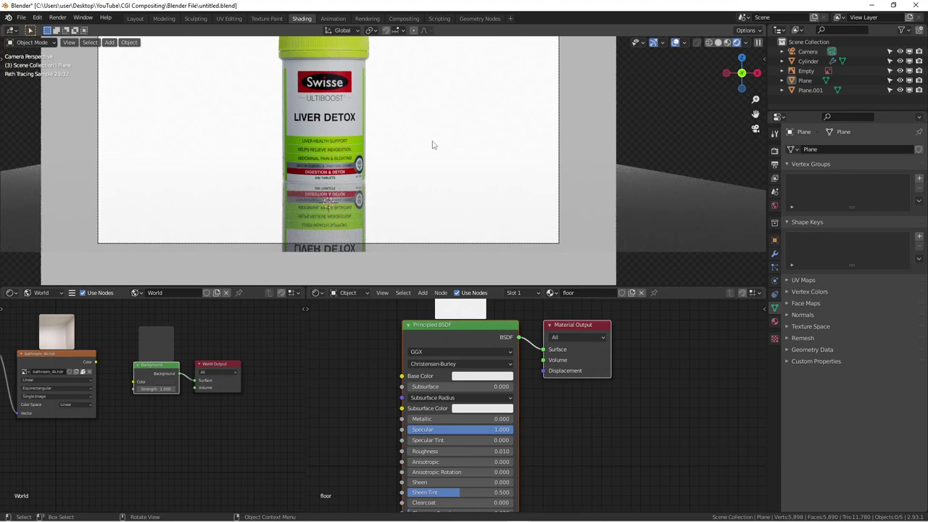
scroll(435, 145, "down", 2)
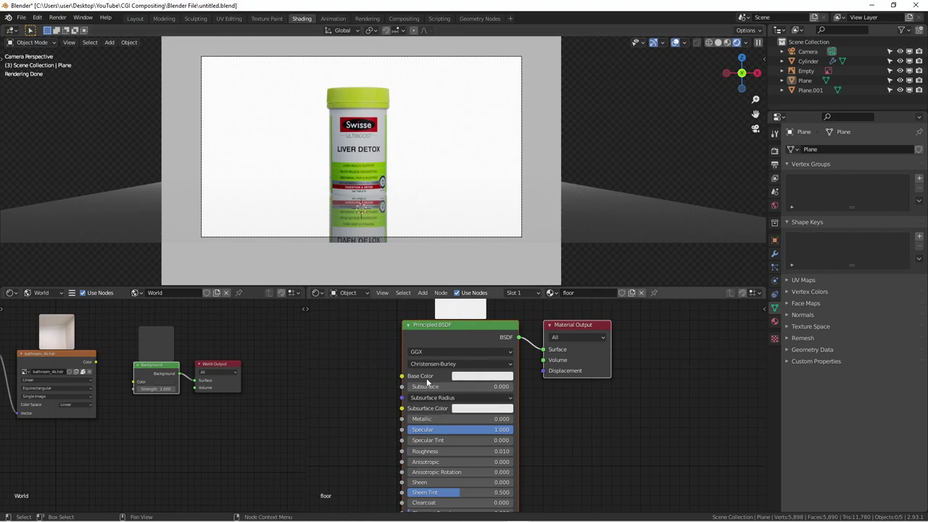
Try the floor material's Base Color at black and then at white, comparing the bottle's reflection up close
left_click(484, 376)
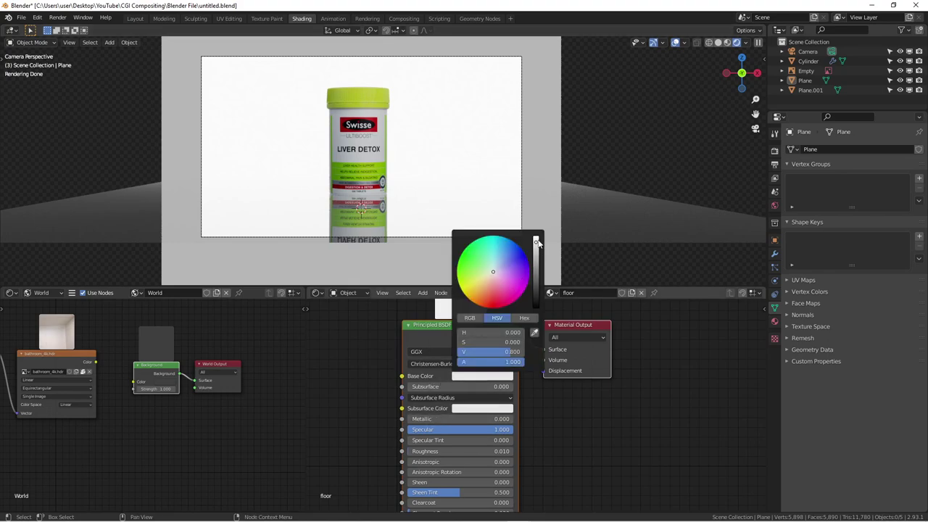
left_click_drag(537, 244, 537, 311)
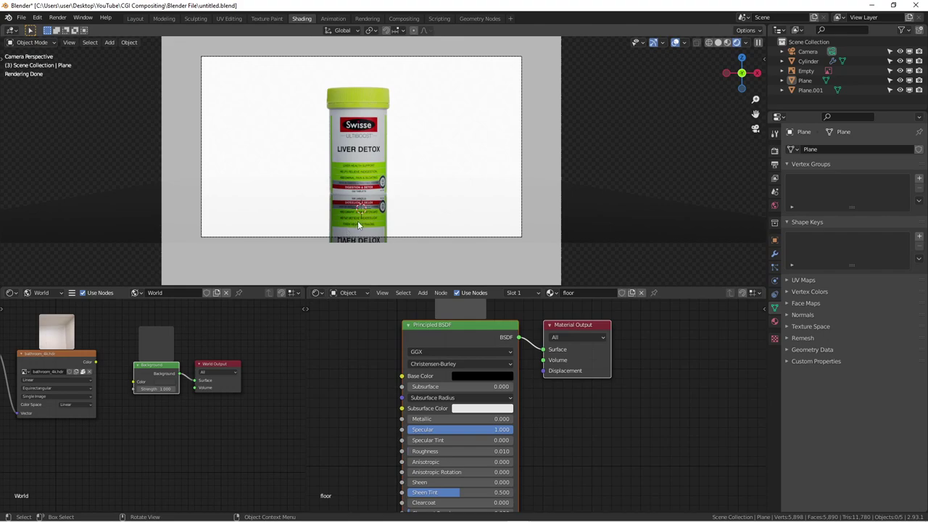
scroll(369, 218, "up", 5)
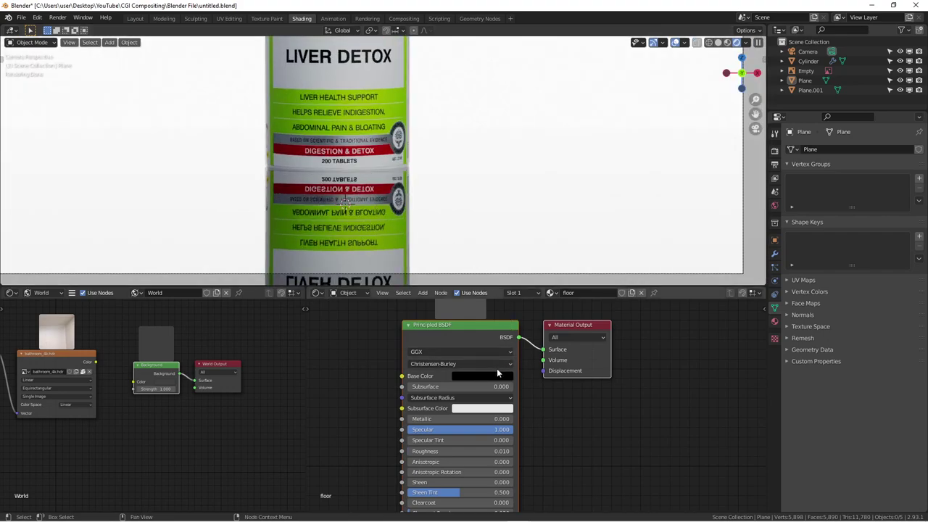
left_click(496, 379)
left_click_drag(537, 309, 535, 239)
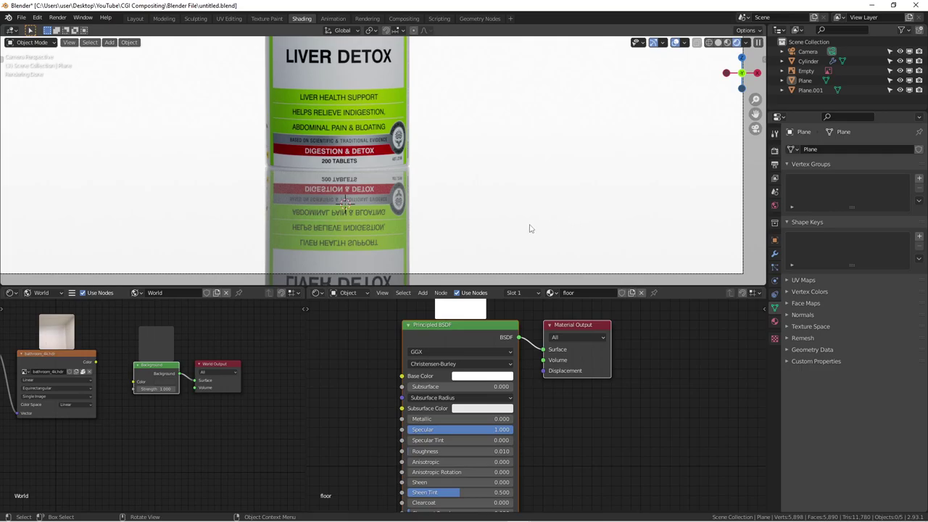
scroll(541, 228, "down", 2)
scroll(478, 221, "down", 1)
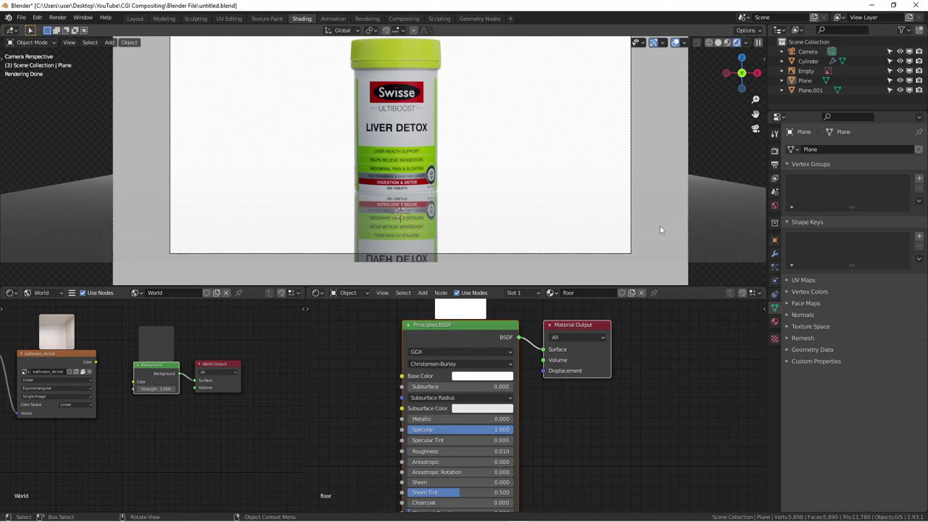
scroll(352, 210, "up", 3)
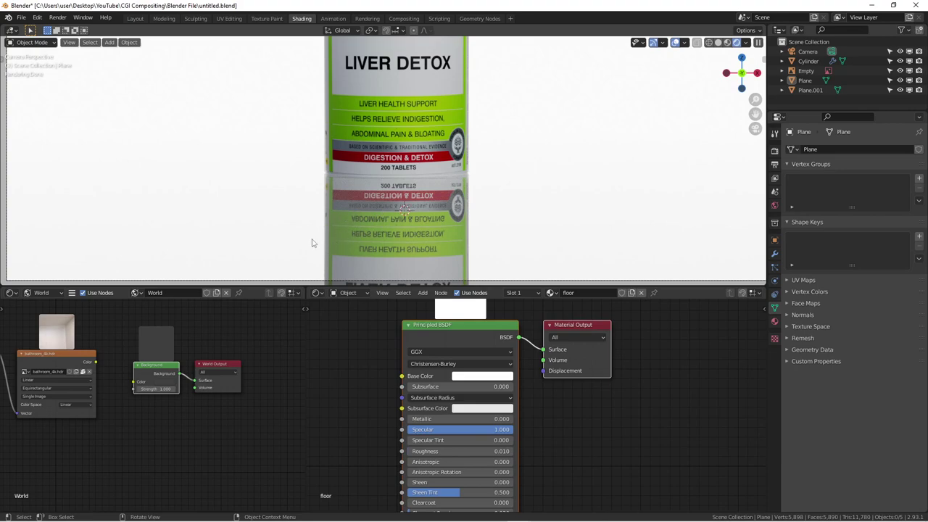
Set the floor material's Base Color to black
left_click(498, 378)
left_click_drag(537, 244, 537, 307)
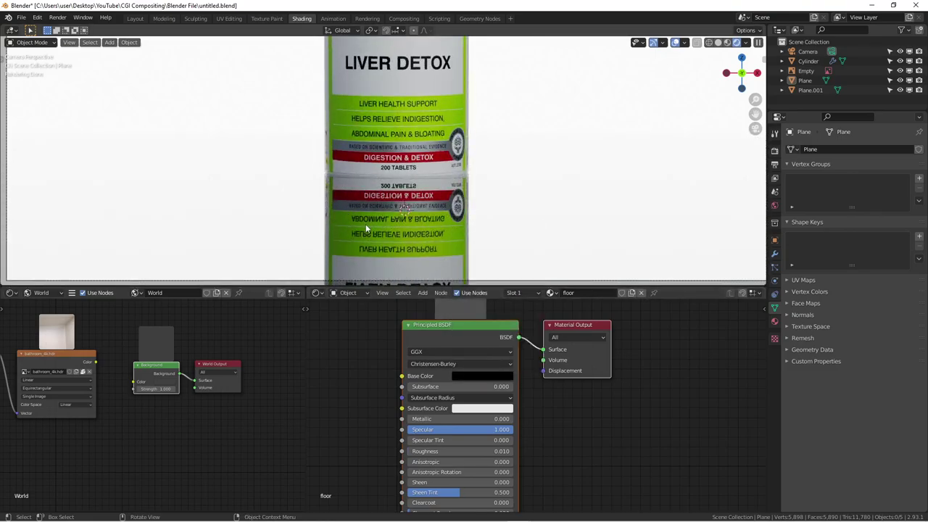
scroll(371, 231, "down", 5)
Examine the bottle, black floor and backdrop in perspective, from the front and through the camera
middle_click_drag(469, 203, 391, 179)
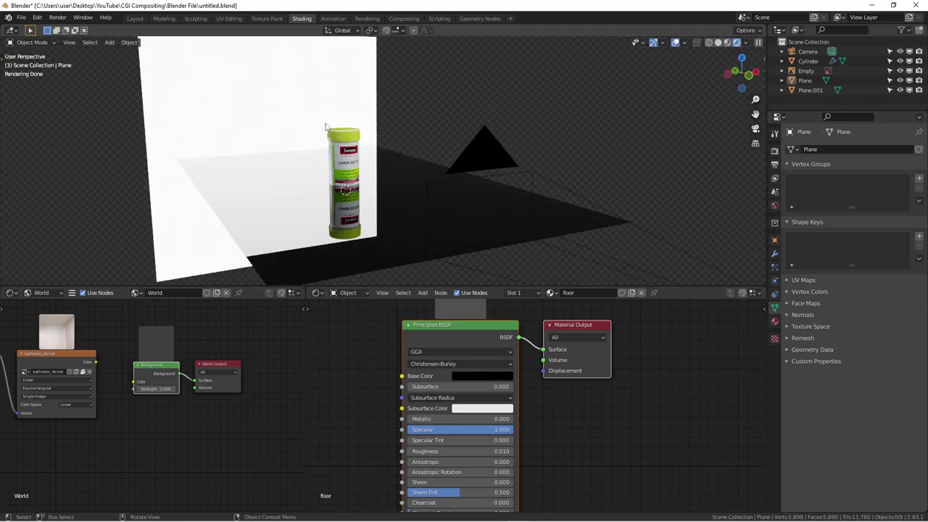
key("KP_1")
scroll(337, 167, "up", 4)
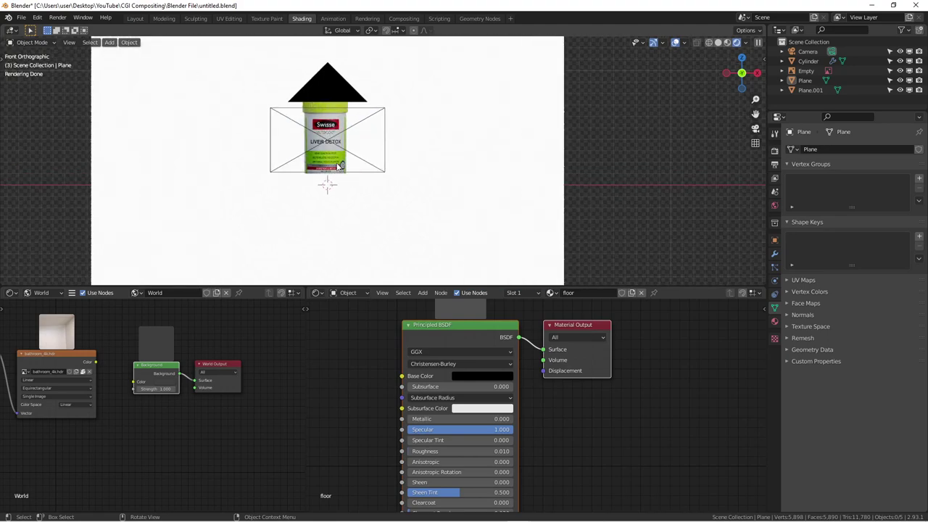
key("KP_0")
scroll(437, 190, "up", 3)
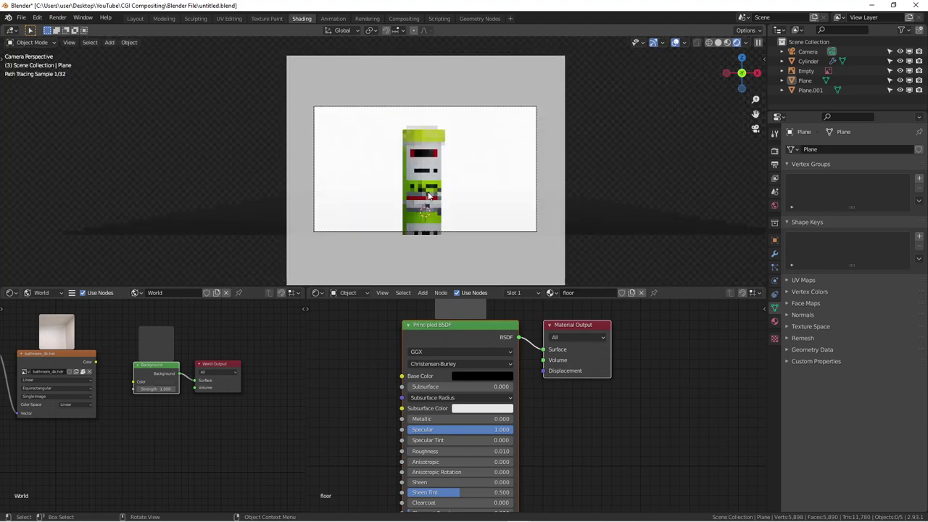
scroll(435, 190, "up", 1)
scroll(436, 190, "down", 3)
middle_click_drag(435, 190, 391, 178, "shift")
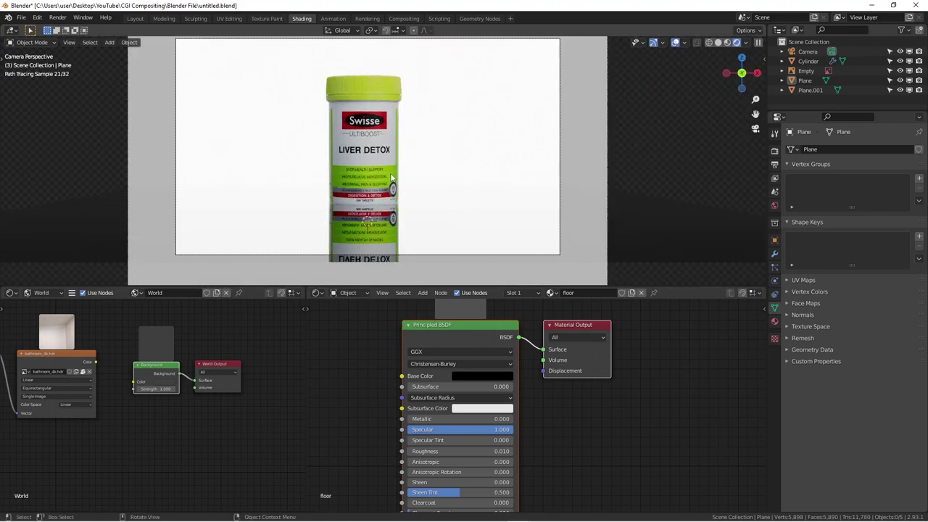
scroll(384, 171, "down", 2)
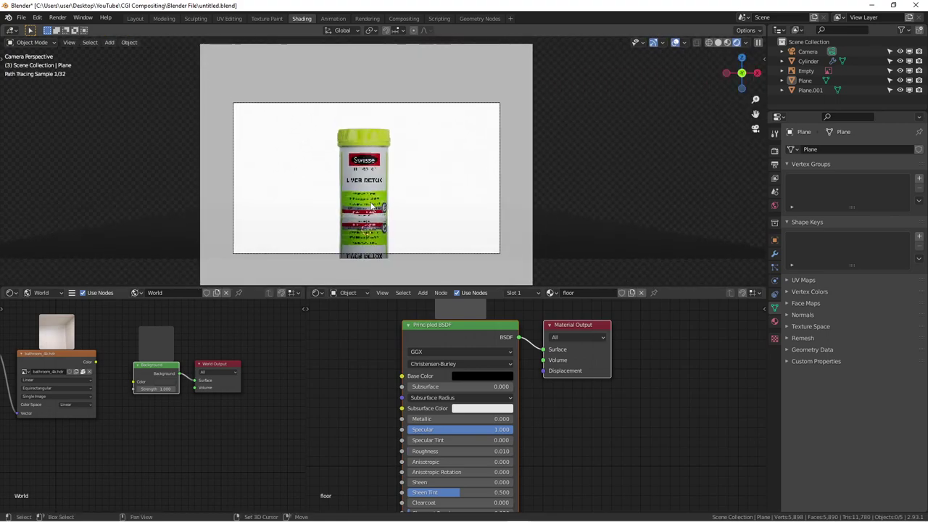
scroll(373, 180, "down", 2)
middle_click_drag(530, 197, 486, 205)
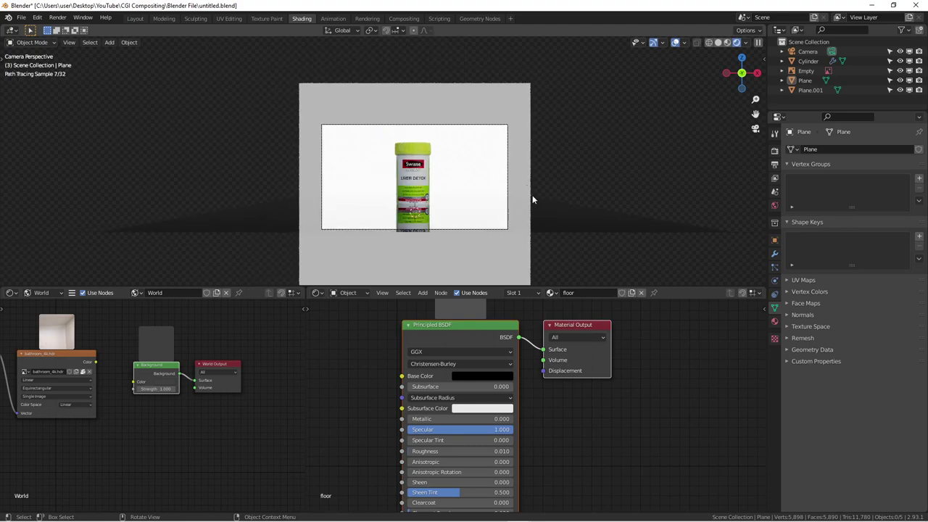
Select the bottle and view it from the front, checking material preview before returning to rendered shading
left_click(484, 205)
left_click(720, 43)
key("KP_7")
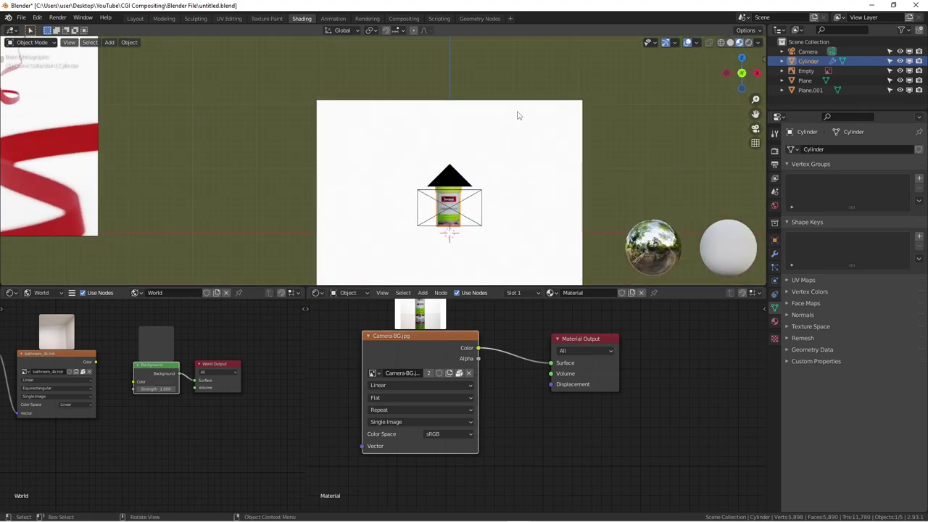
left_click(749, 42)
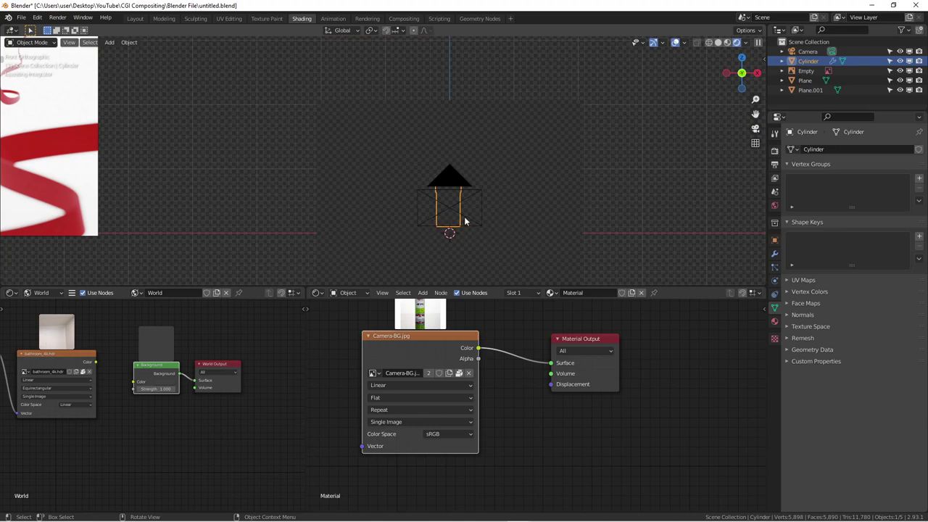
scroll(467, 221, "up", 4)
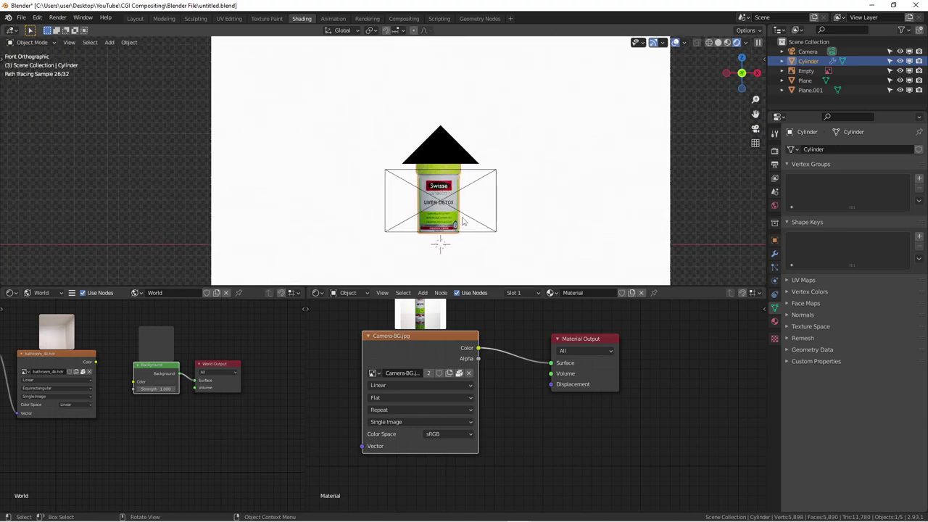
Compare the bottle scene with the reference image, examining the reference's lighting and reflections and the floor and backdrop in perspective
scroll(400, 210, "down", 3)
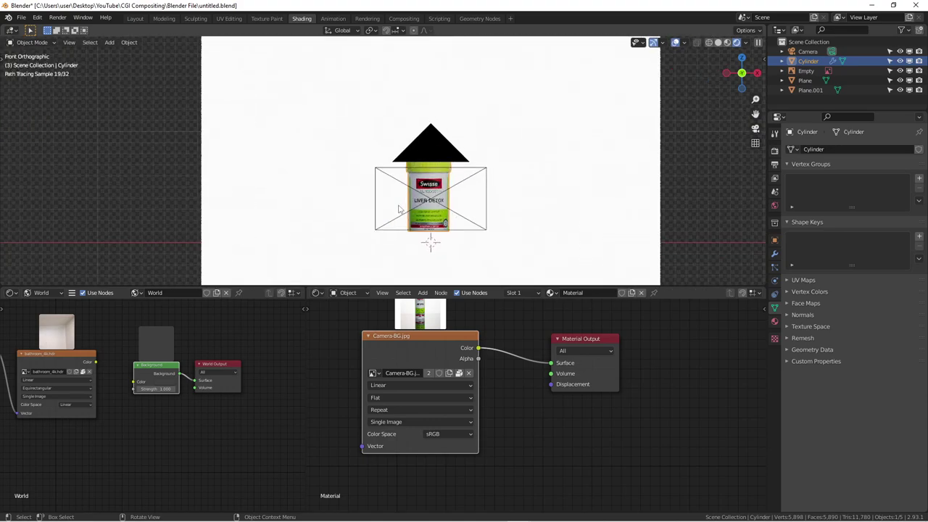
scroll(399, 209, "down", 4)
middle_click_drag(276, 193, 432, 182, "shift")
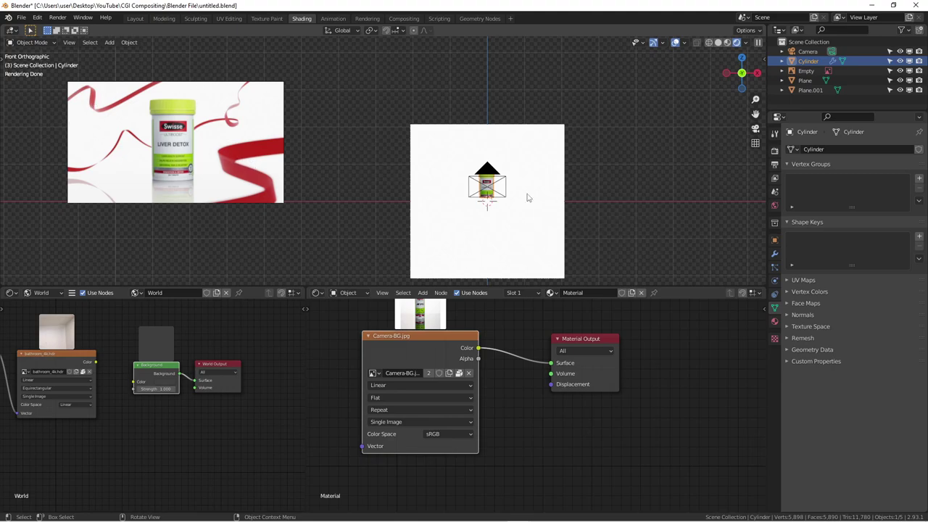
scroll(232, 150, "up", 5)
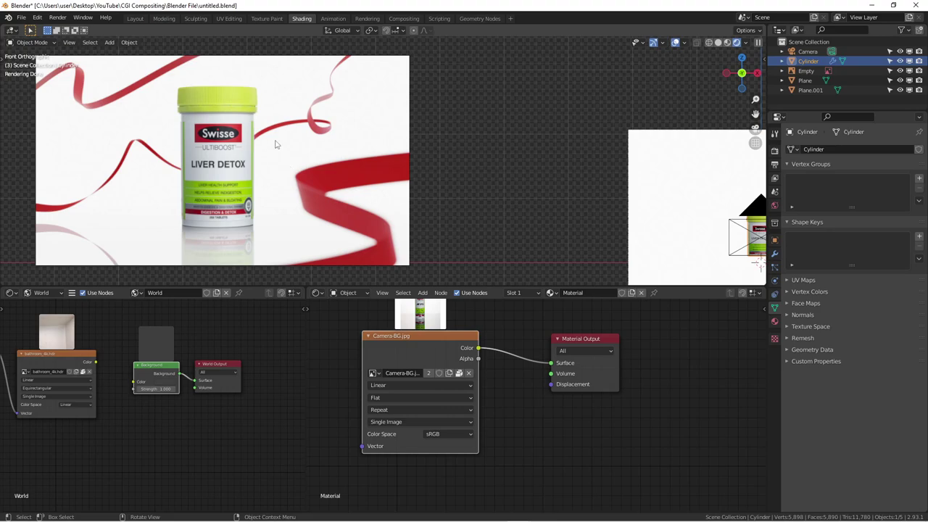
scroll(296, 140, "down", 2)
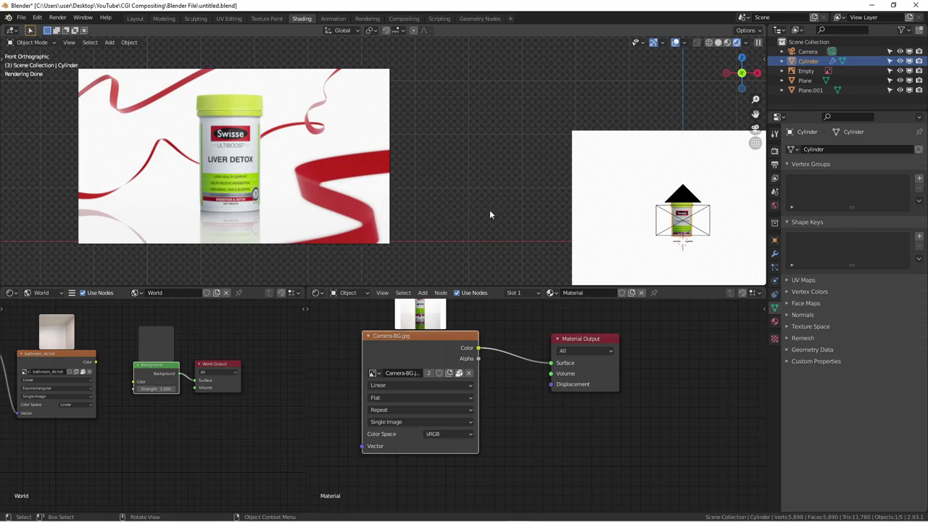
scroll(444, 151, "down", 3)
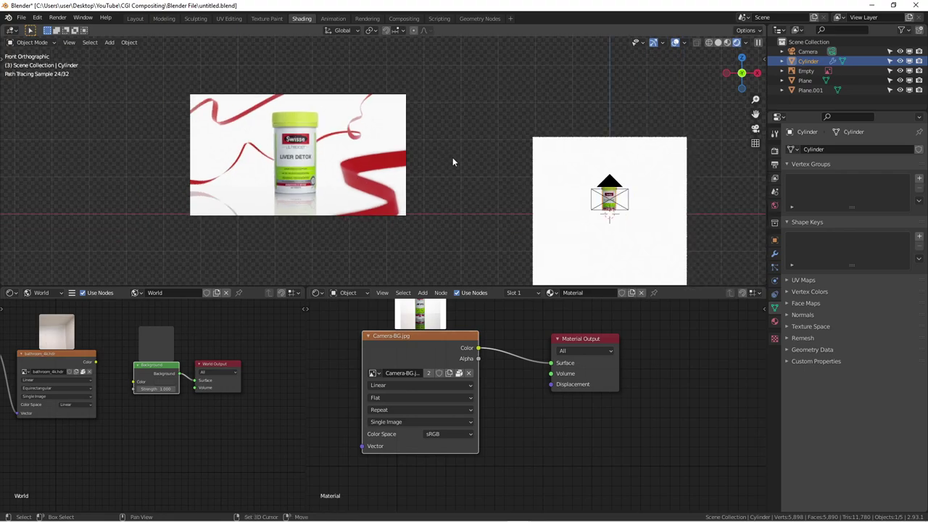
middle_click_drag(454, 160, 317, 143, "shift")
scroll(445, 200, "up", 3)
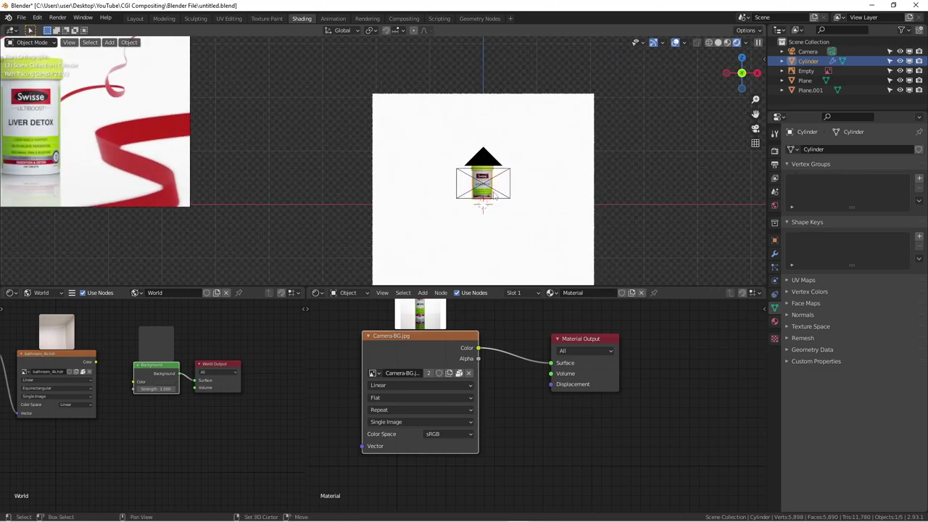
middle_click_drag(449, 179, 446, 203)
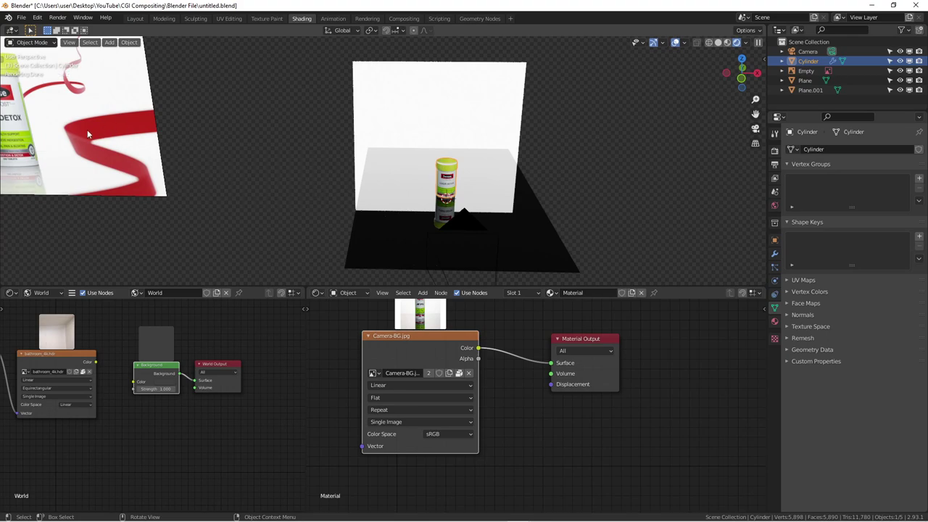
middle_click_drag(227, 186, 544, 213)
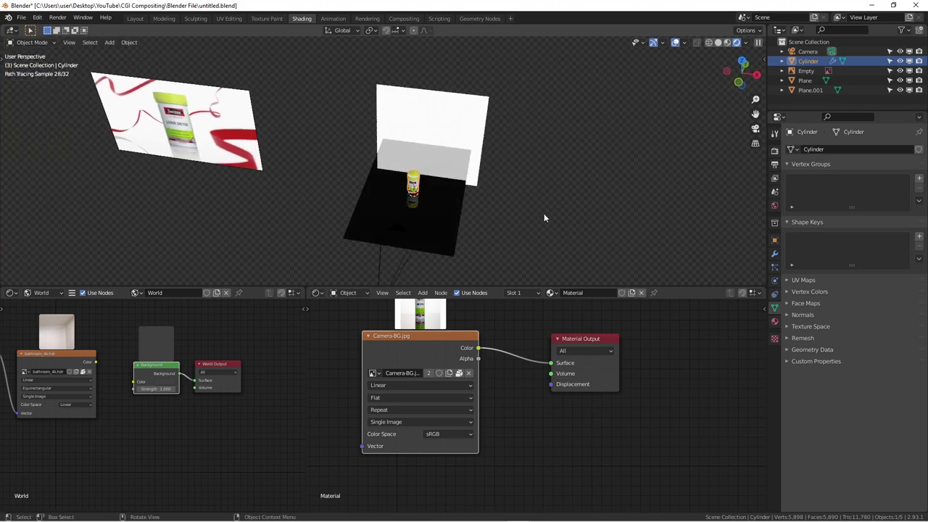
Add a new mesh plane at the origin, working from the top view in solid shading with nothing selected
key("KP_7")
left_click(501, 174)
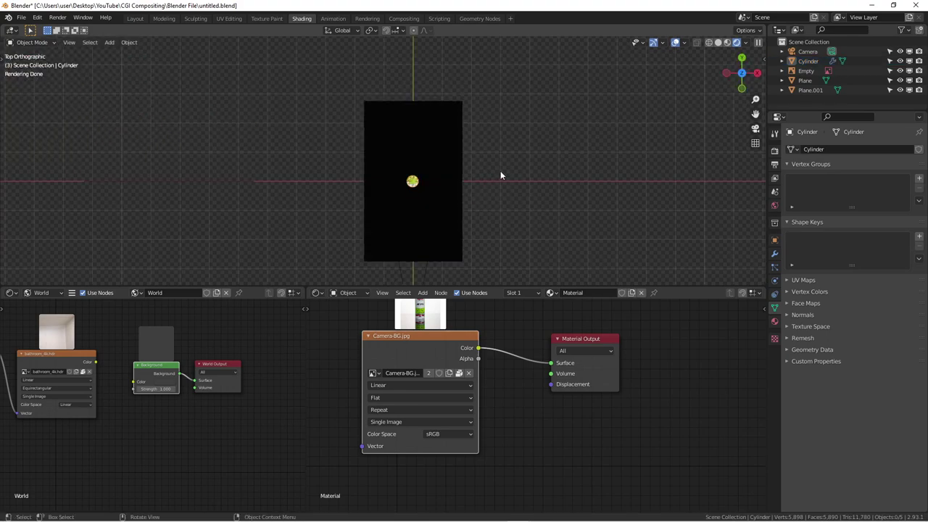
left_click(717, 42)
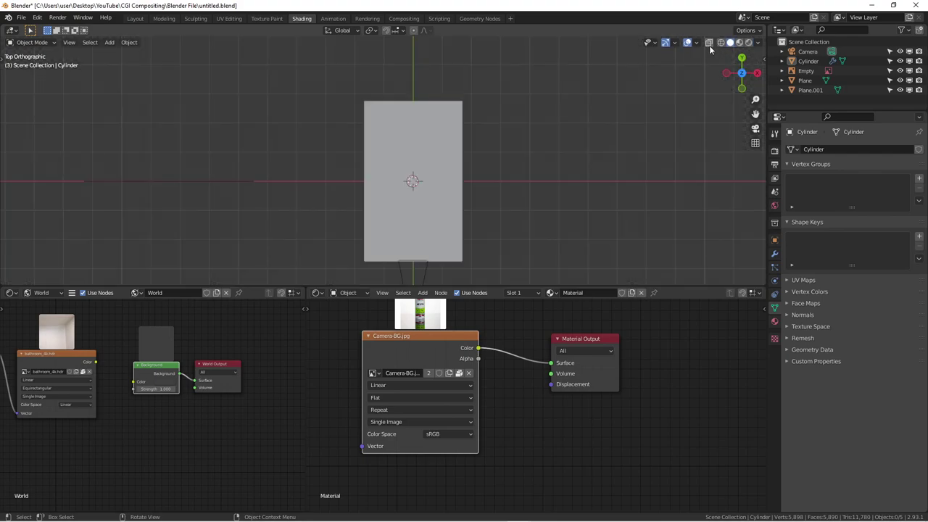
key("shift+a")
mouse_move(506, 156)
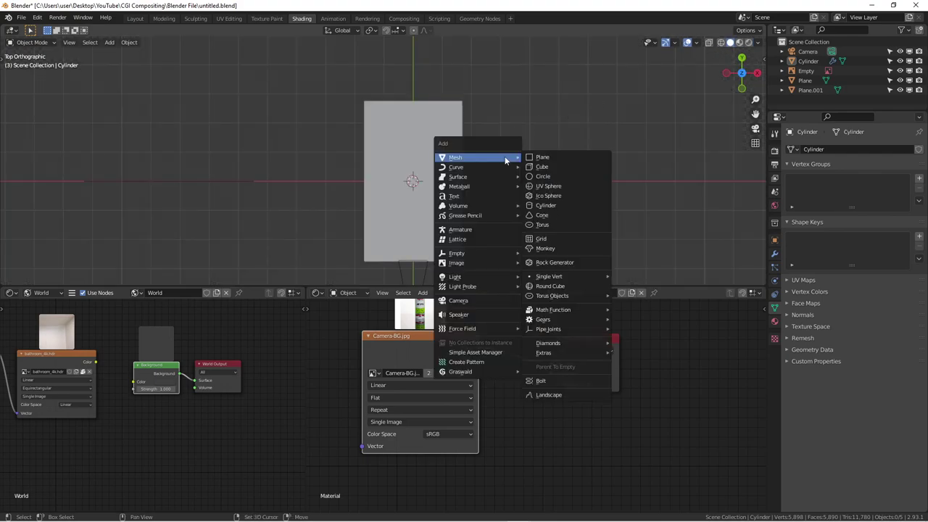
left_click(543, 157)
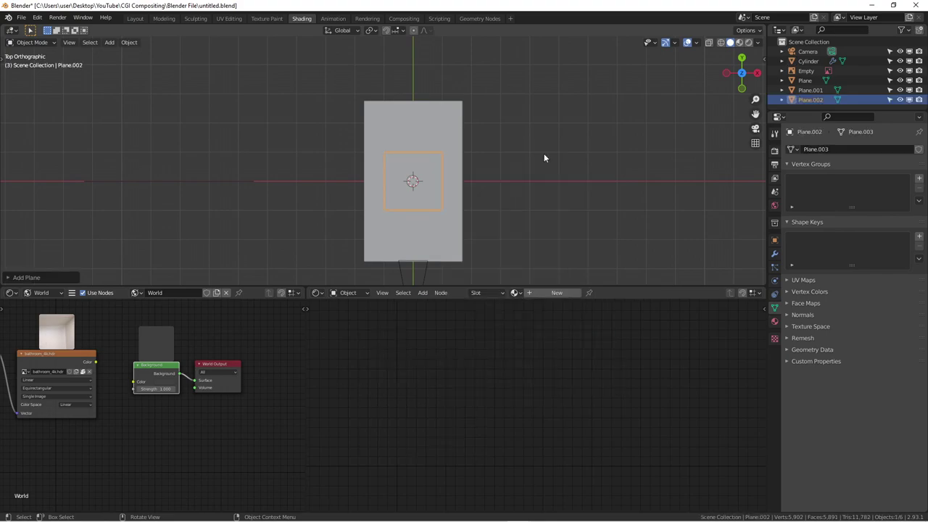
Narrow the new plane to about 0.13 along X and move it about 5.5 m along positive X, beside the floor
scroll(407, 178, "up", 3)
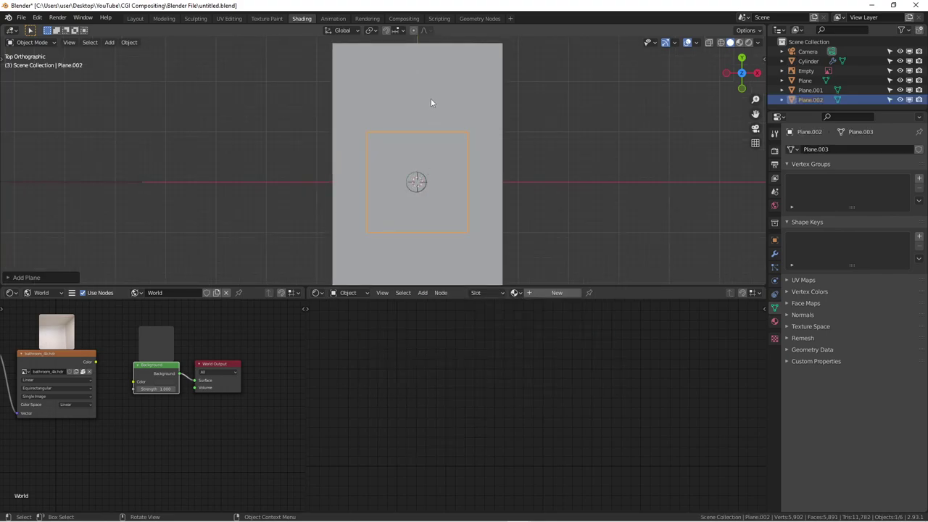
key("s")
key("x")
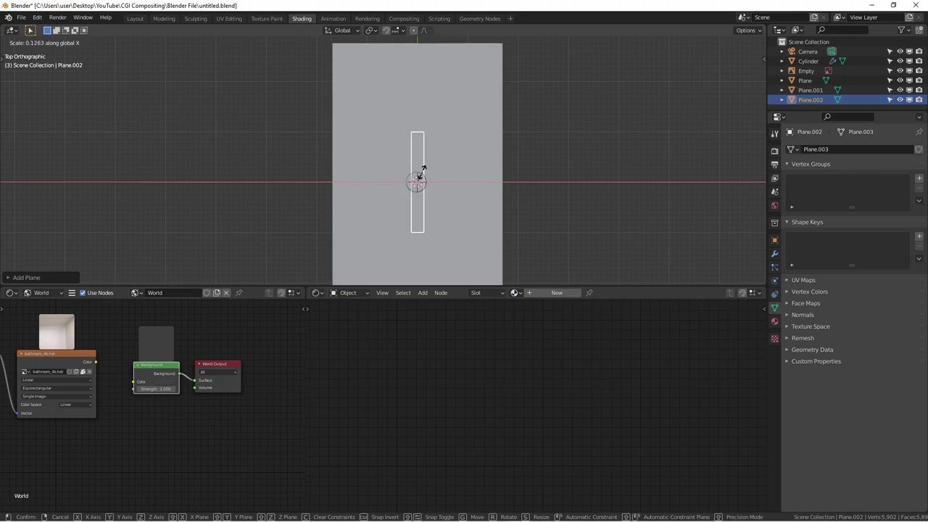
left_click(420, 176)
scroll(423, 179, "up", 3)
scroll(421, 175, "down", 6)
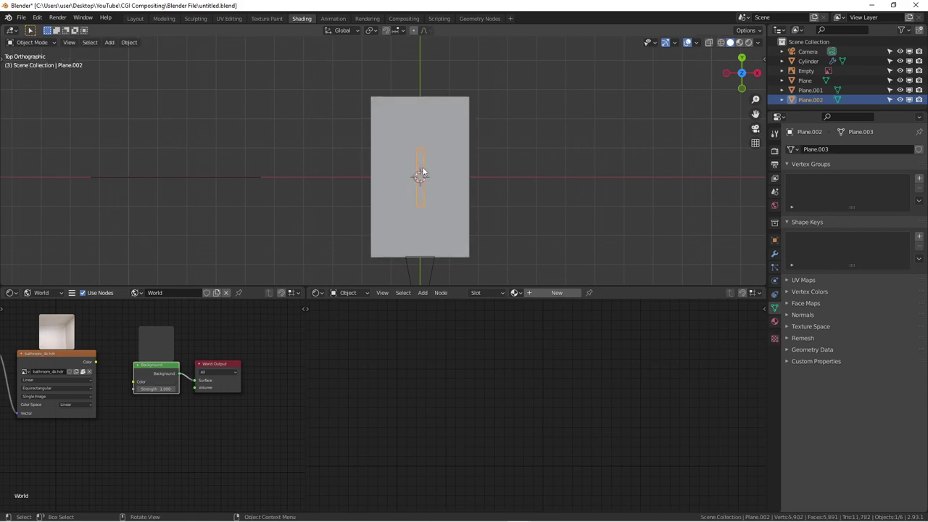
key("g")
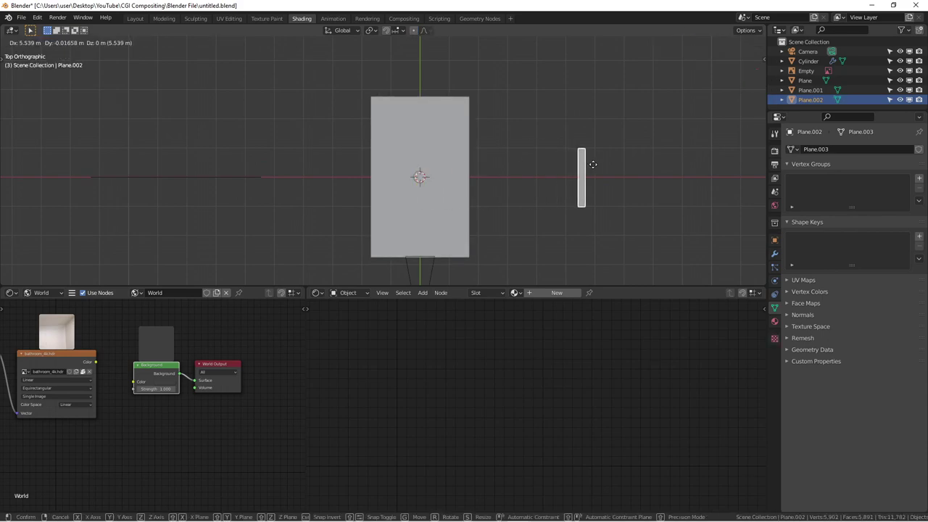
left_click(595, 166)
Add four evenly spaced loop cuts across the length of the narrow plane, then return to Object Mode
scroll(595, 167, "up", 3)
middle_click_drag(595, 169, 406, 141, "shift")
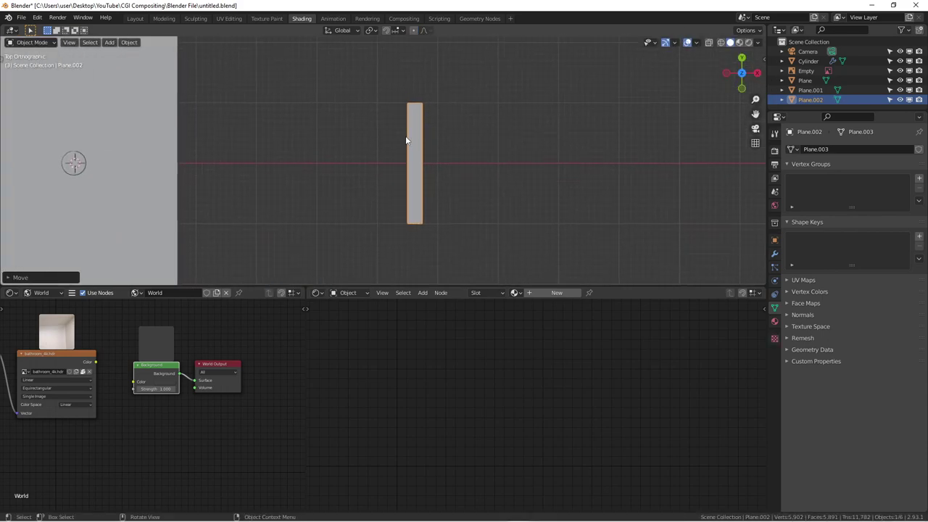
key("Tab")
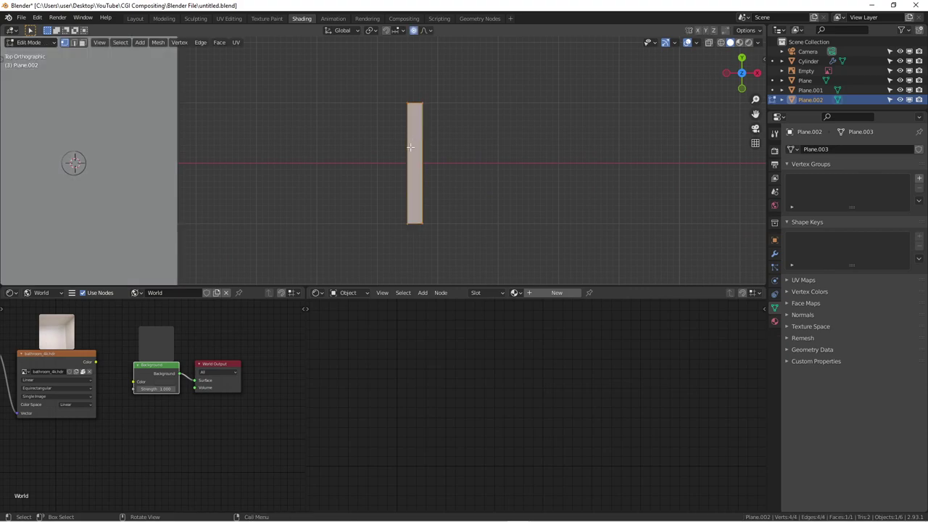
key("ctrl+r")
scroll(420, 155, "up", 1)
scroll(420, 156, "up", 1)
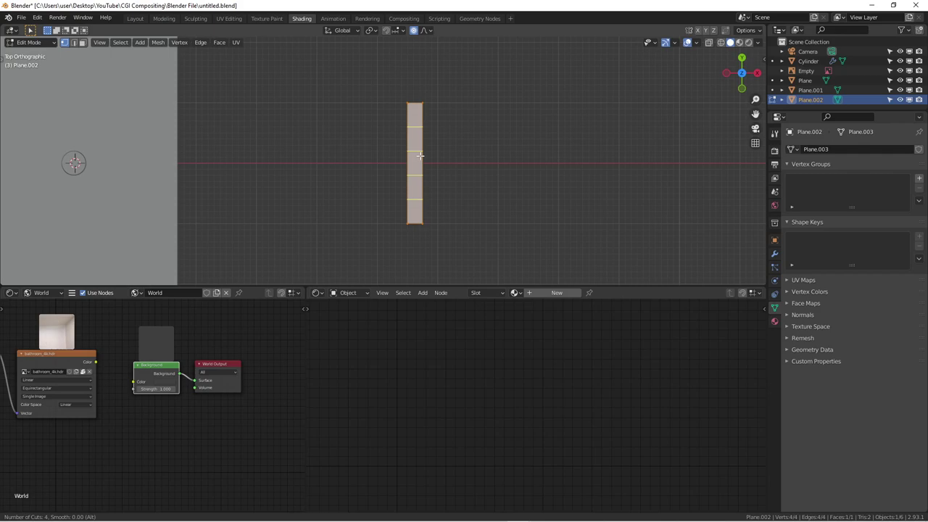
left_click(420, 155)
right_click(420, 155)
left_click(432, 151)
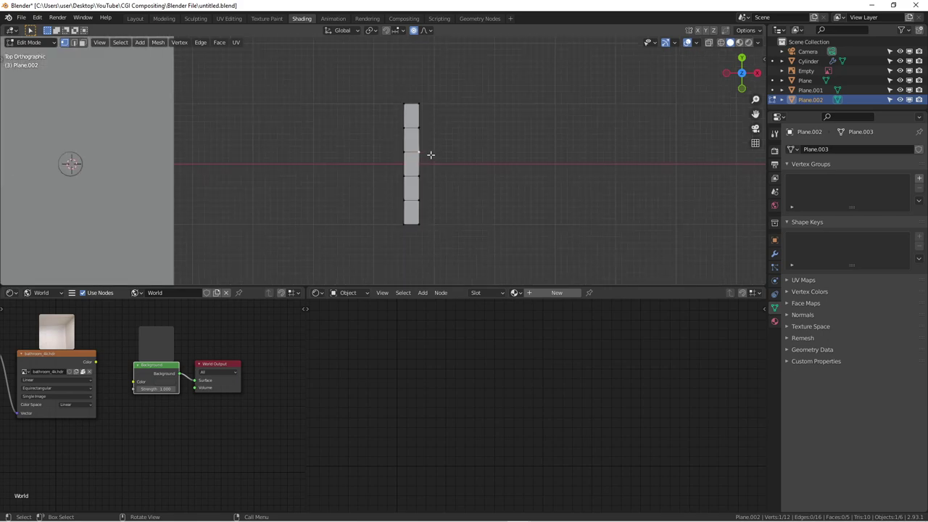
key("Tab")
Rotate the narrow plane in the front view so it stands upright facing the bottle
scroll(412, 153, "up", 1)
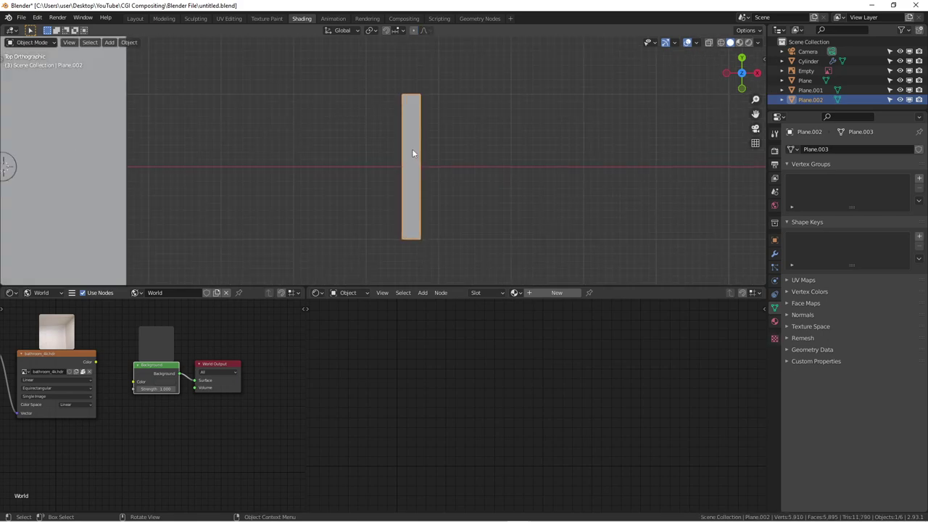
middle_click_drag(411, 149, 418, 167)
key("r")
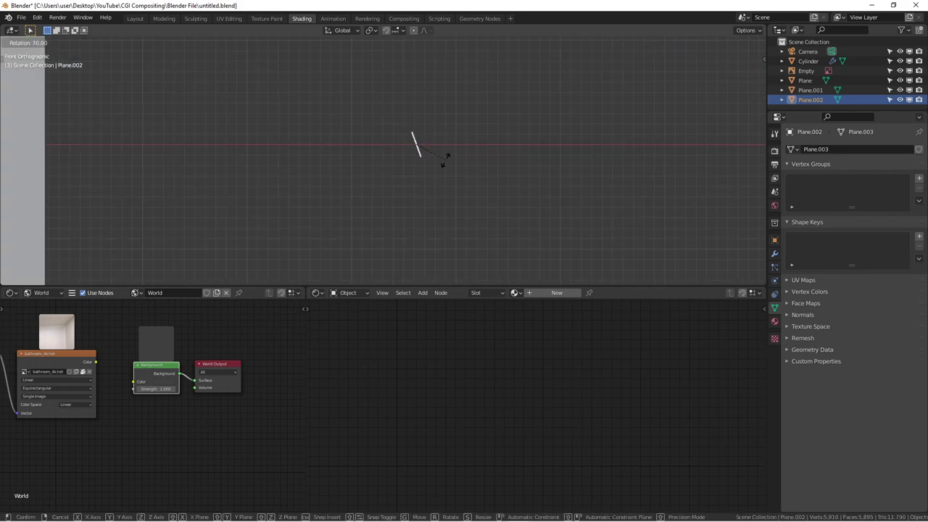
left_click(436, 168)
Select both vertices at the upright strip's end nearest the backdrop in Edit Mode, using X-ray, and return to top view
key("KP_7")
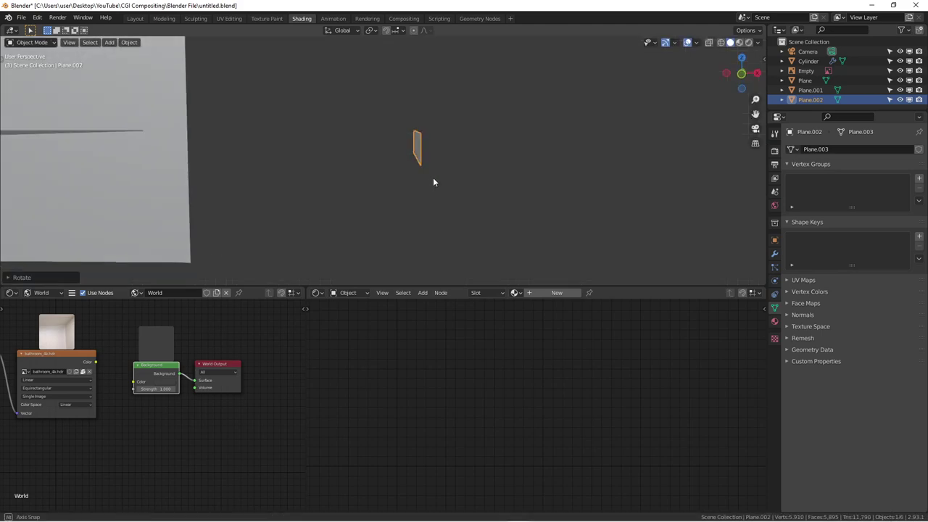
middle_click_drag(437, 147, 355, 198, "shift")
scroll(354, 198, "down", 1)
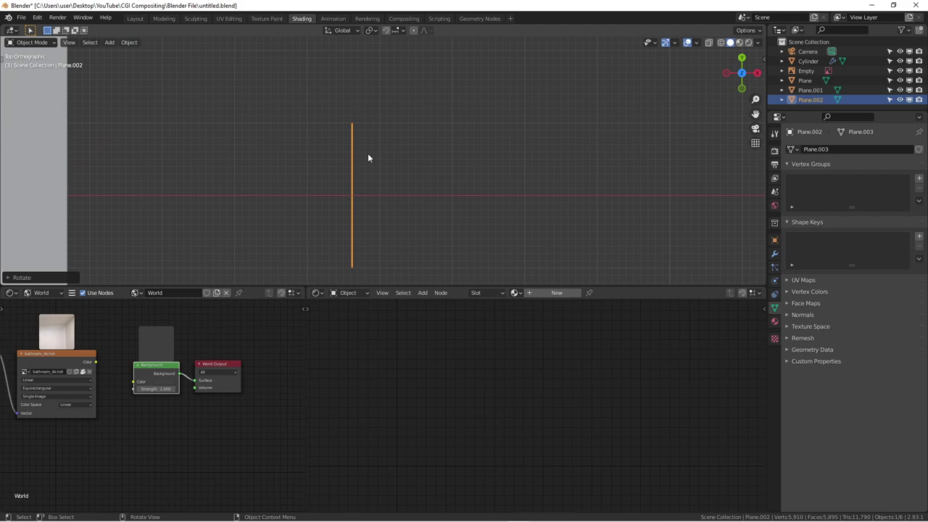
key("Tab")
left_click_drag(307, 118, 430, 257)
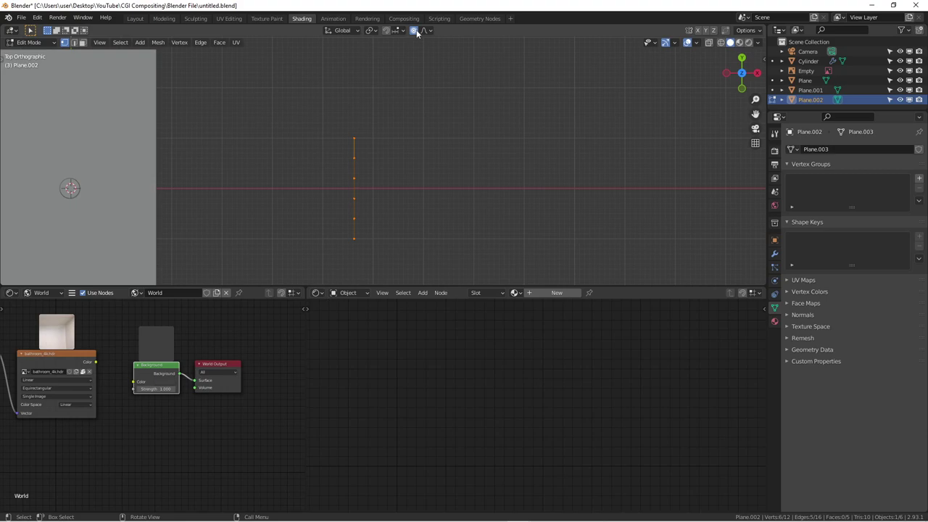
left_click(369, 133)
left_click_drag(324, 124, 389, 143)
middle_click_drag(389, 143, 407, 122)
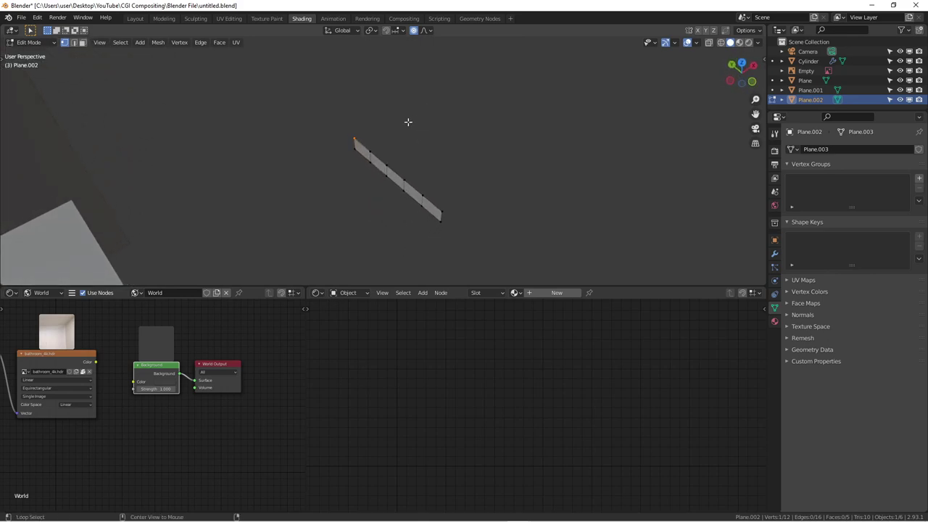
key("alt+z")
left_click_drag(315, 113, 366, 160)
middle_click_drag(366, 160, 369, 164)
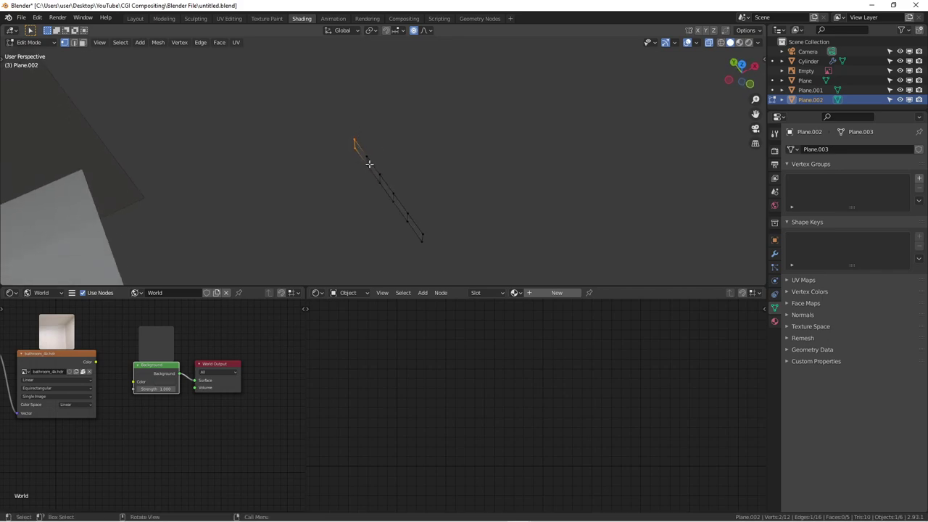
key("KP_7")
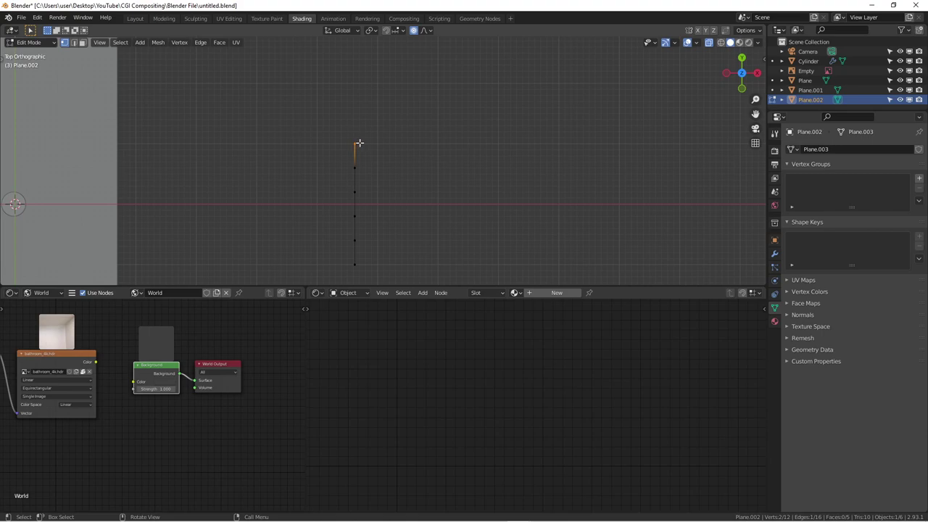
Move the strip's backdrop-side end about 1.47 m in X and 1.18 m in Y, using smooth proportional editing of size 0.91
key("g")
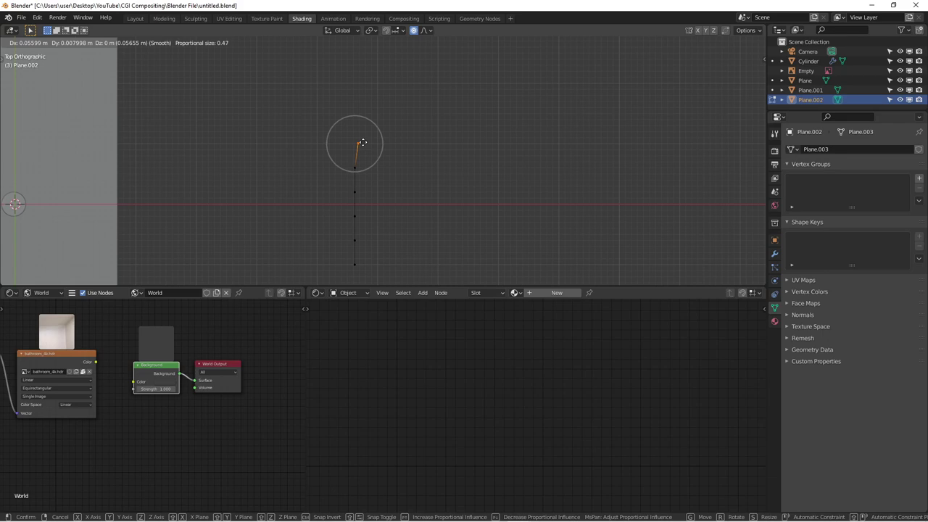
scroll(363, 143, "up", 10)
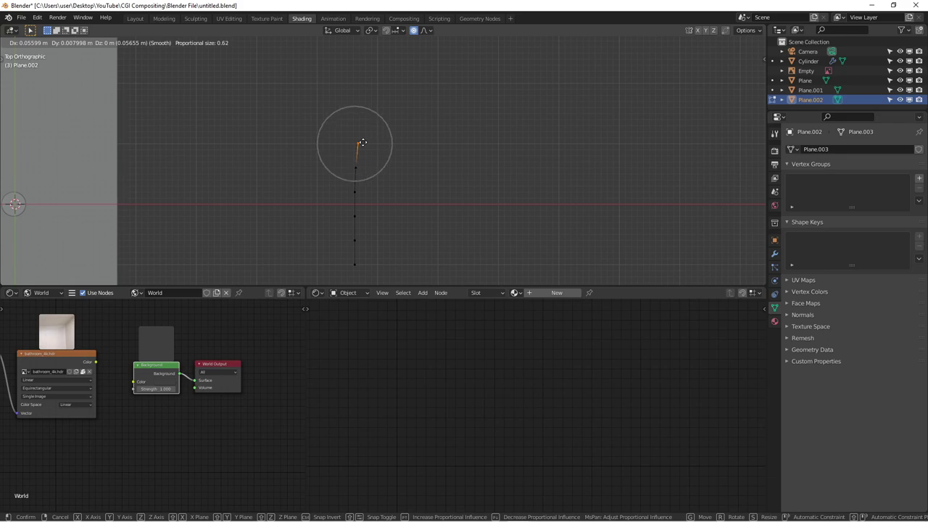
scroll(366, 148, "up", 2)
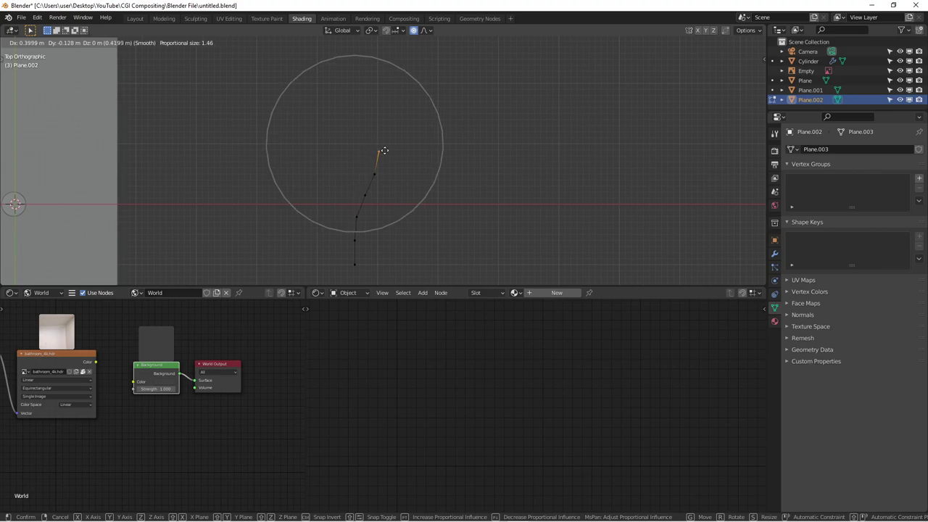
scroll(373, 154, "up", 2)
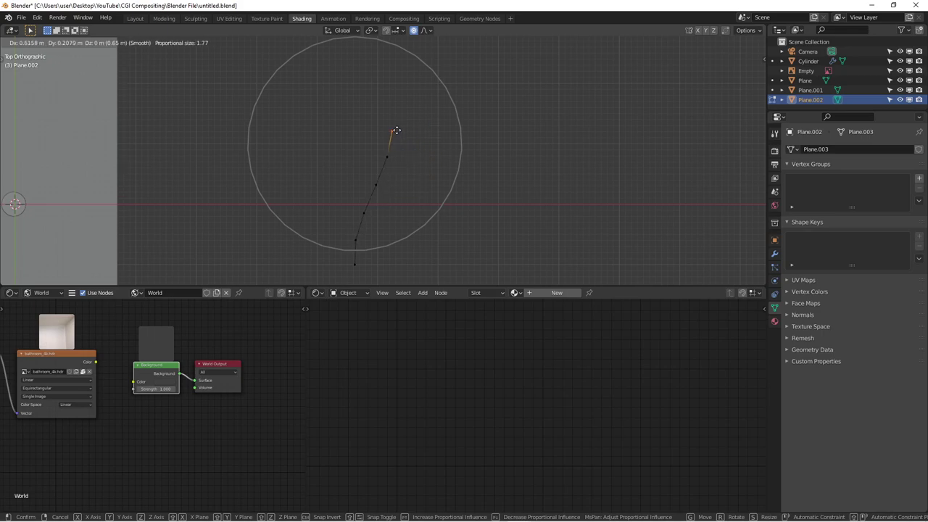
scroll(425, 132, "down", 7)
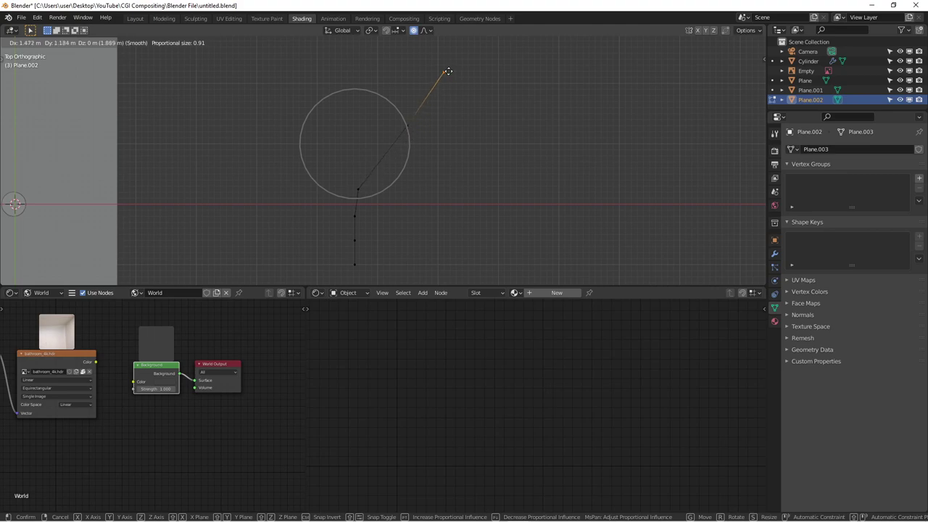
left_click(448, 71)
Move the strip's camera-side end vertices about -1.54 m in X and -0.38 m in Y, using smooth proportional editing of size 0.91
left_click_drag(341, 250, 380, 276)
scroll(381, 268, "down", 3)
middle_click_drag(409, 235, 405, 125, "shift")
scroll(387, 151, "down", 2)
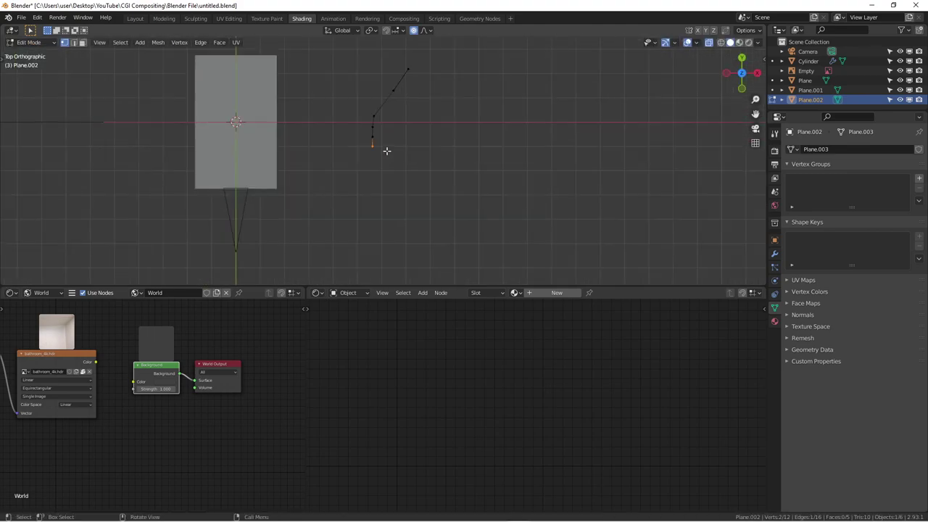
scroll(386, 150, "up", 1)
key("g")
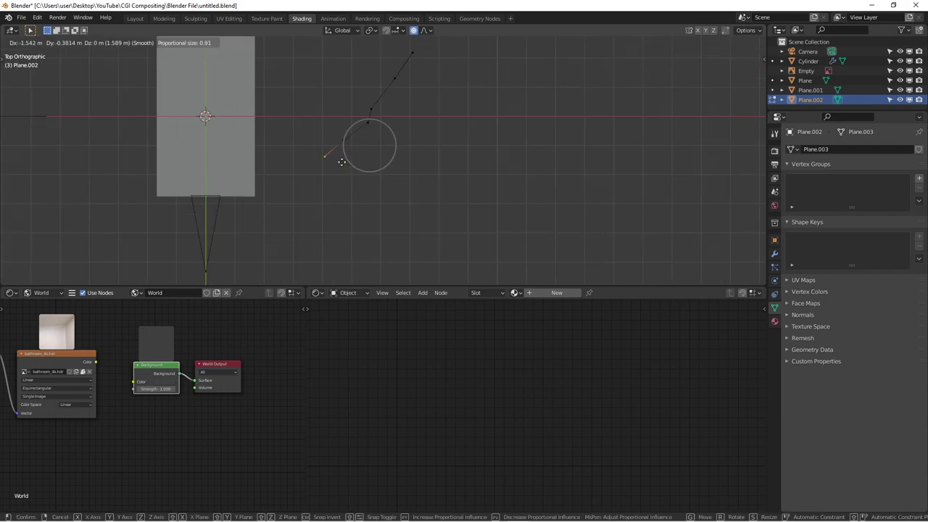
left_click(342, 141)
Shift the vertex pair beside the camera-side end towards the camera, and the pair just behind the X axis towards the backdrop
right_click(348, 147, "ctrl")
key("g")
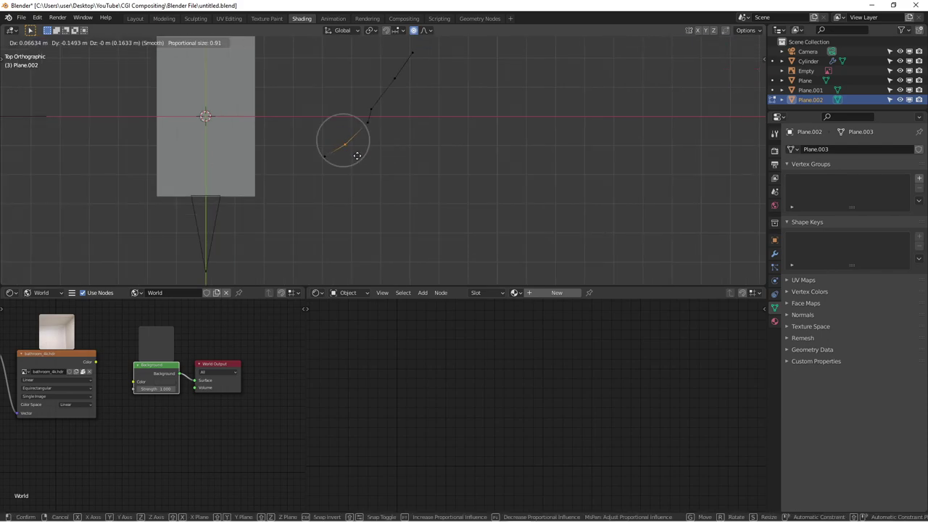
left_click(364, 163)
left_click(371, 108)
key("g")
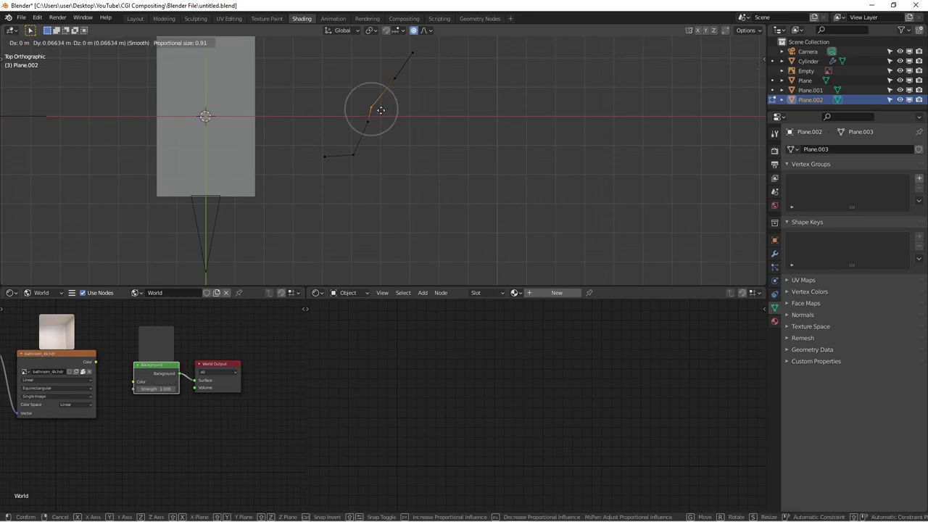
left_click(372, 95)
Adjust the vertex pair beside the strip's backdrop-side end, and shift the middle pair near the X axis slightly towards the camera
left_click(393, 76)
key("g")
left_click(431, 68)
middle_click_drag(413, 84, 396, 176, "shift")
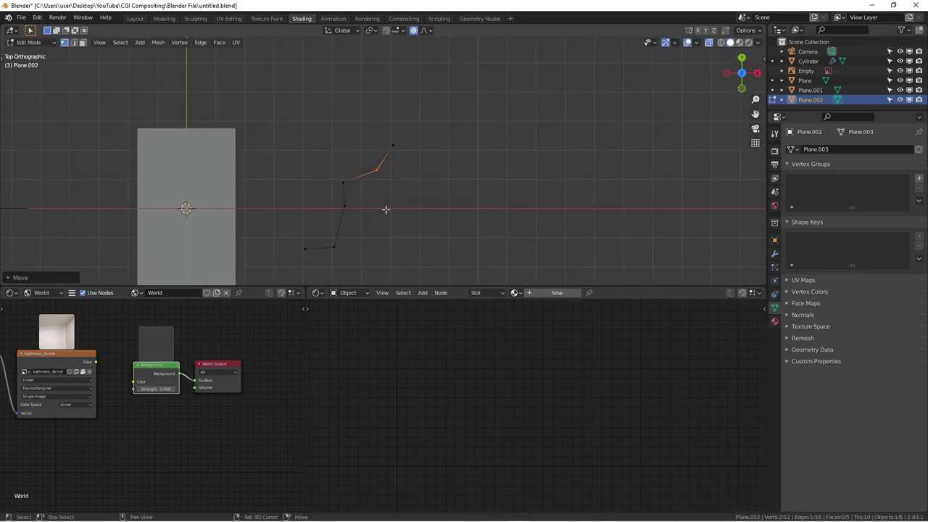
scroll(348, 203, "up", 1)
left_click_drag(313, 200, 369, 217)
key("g")
left_click(368, 228)
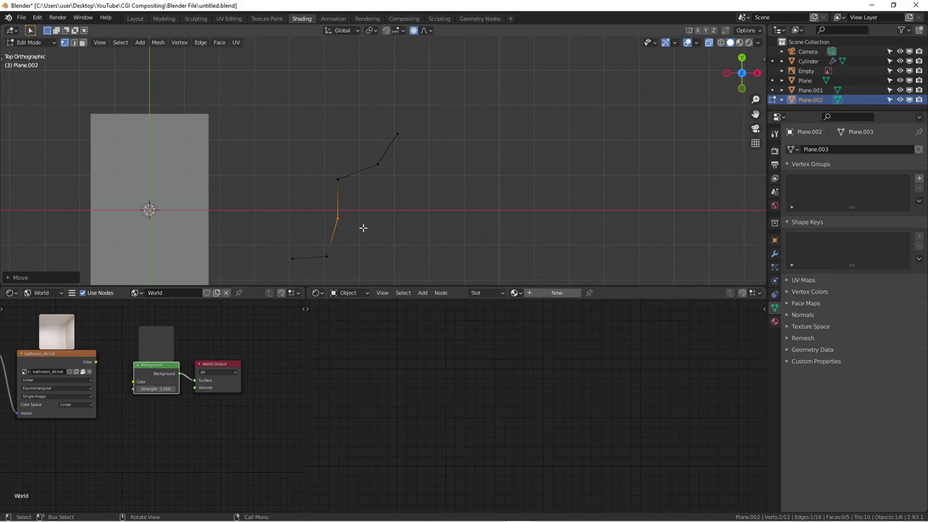
key("o")
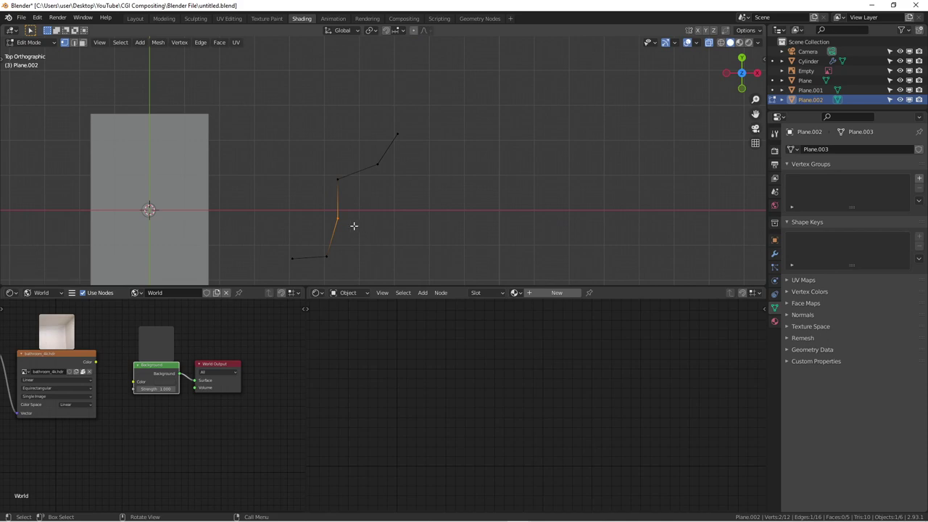
key("o")
left_click(386, 212)
In Object Mode, add a level 2 Subdivision Surface modifier to the bent strip and shade it smooth
middle_click_drag(385, 211, 353, 156)
key("Tab")
middle_click_drag(372, 206, 406, 190)
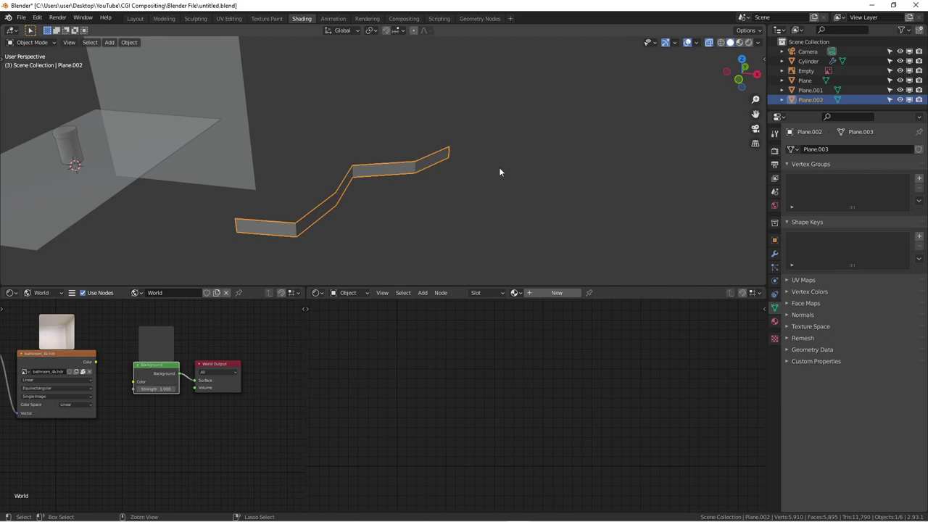
key("ctrl+2")
middle_click_drag(379, 186, 344, 169)
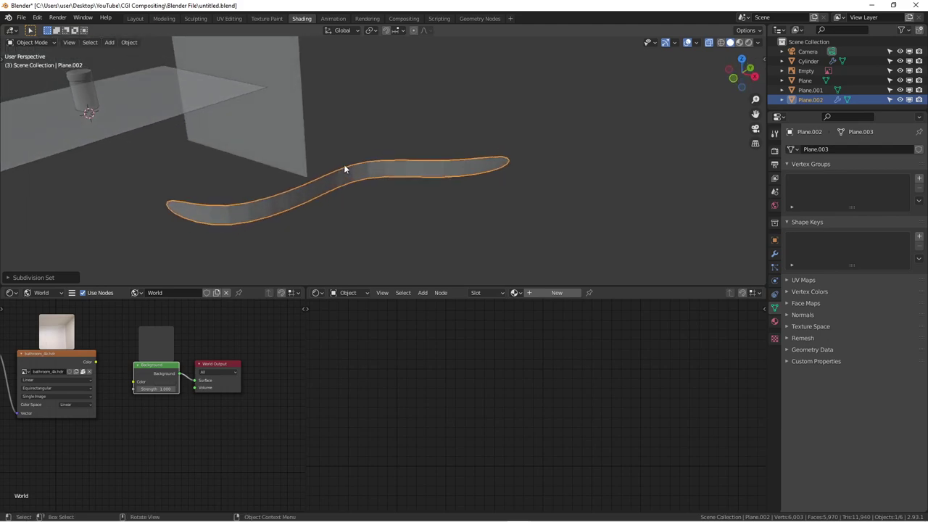
right_click(346, 173)
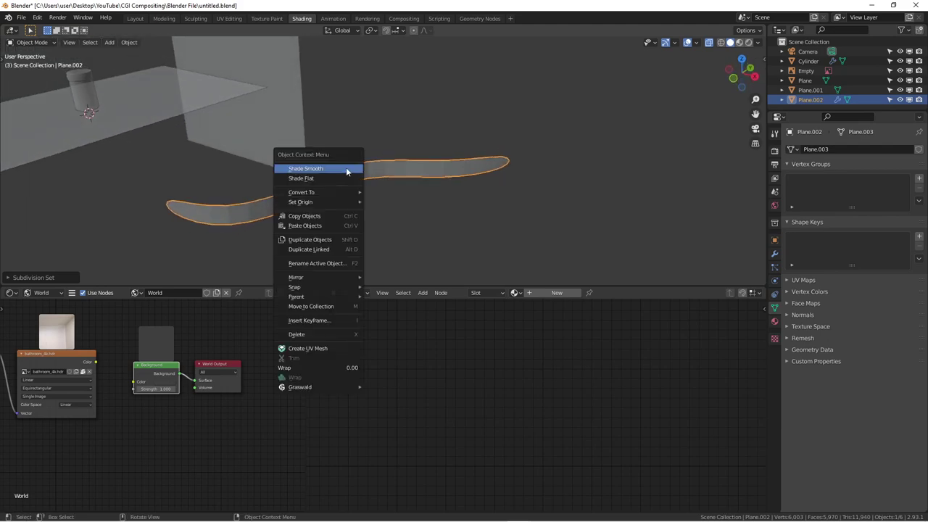
left_click(346, 168)
middle_click_drag(348, 170, 653, 66)
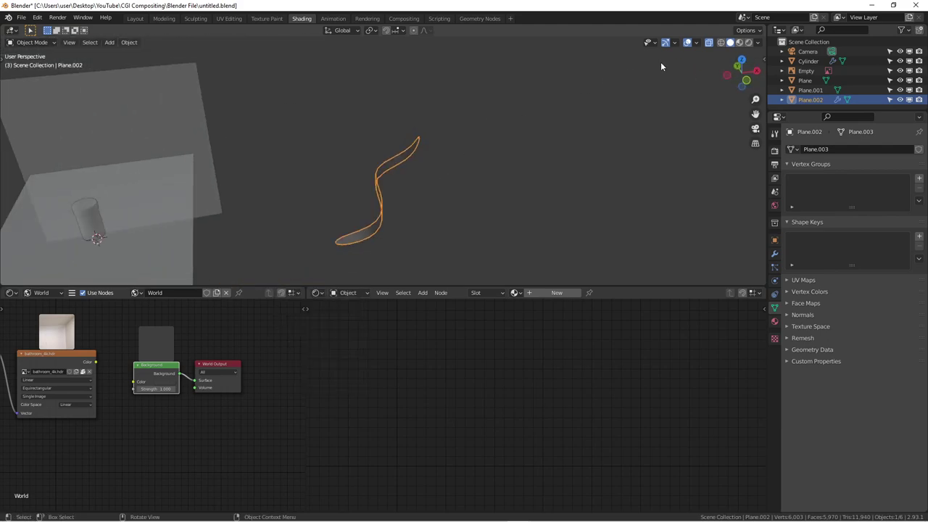
Switch the viewport to rendered shading with the strip, bottle and backdrop in view
left_click(748, 44)
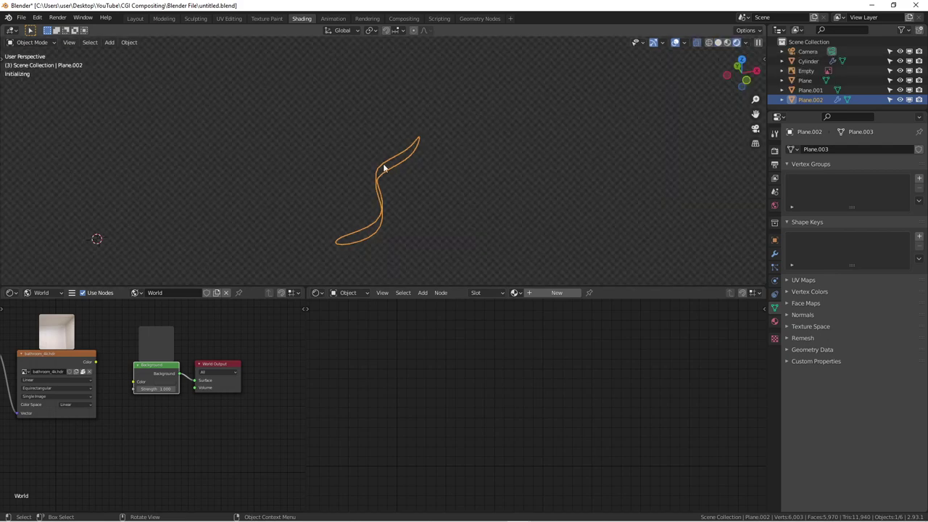
middle_click_drag(343, 180, 368, 201)
key("KP_7")
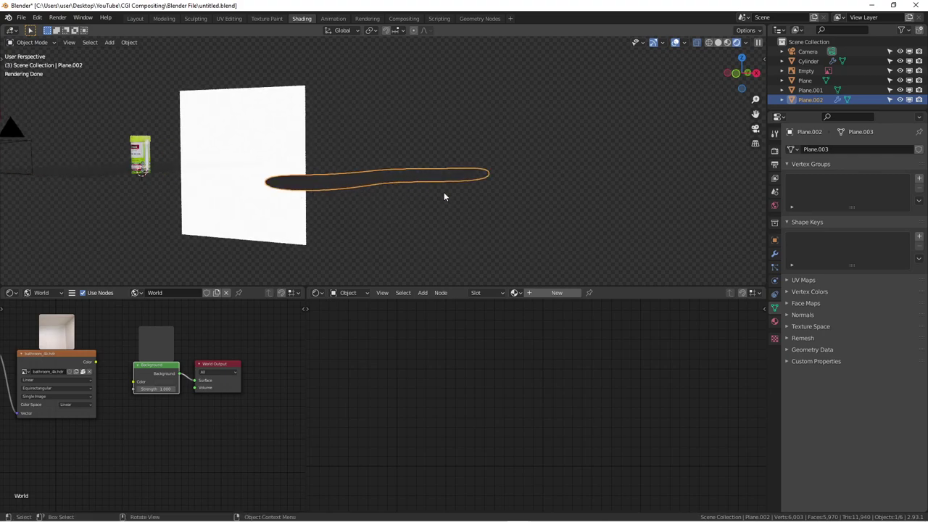
Give the strip a new material named "red" with a strong red base color
left_click(541, 292)
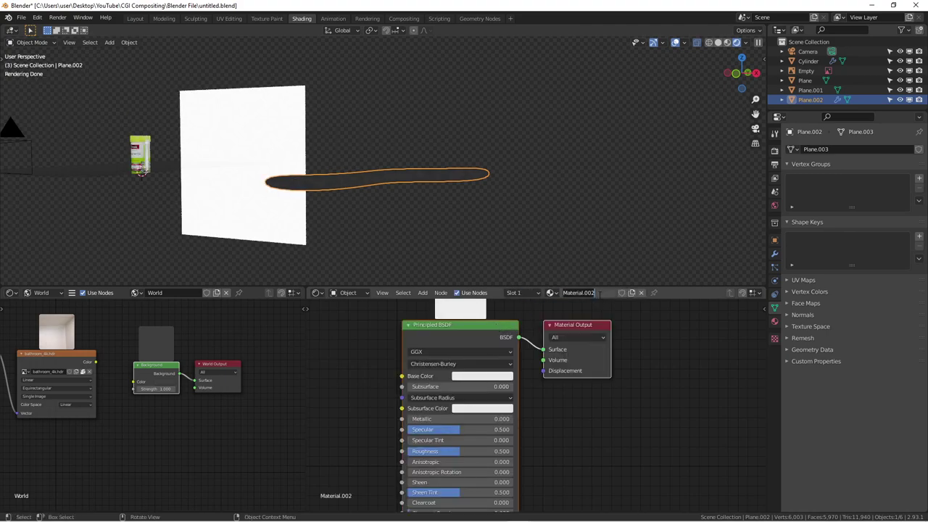
double_click(599, 294)
key("BackSpace")
type("red")
key("Return")
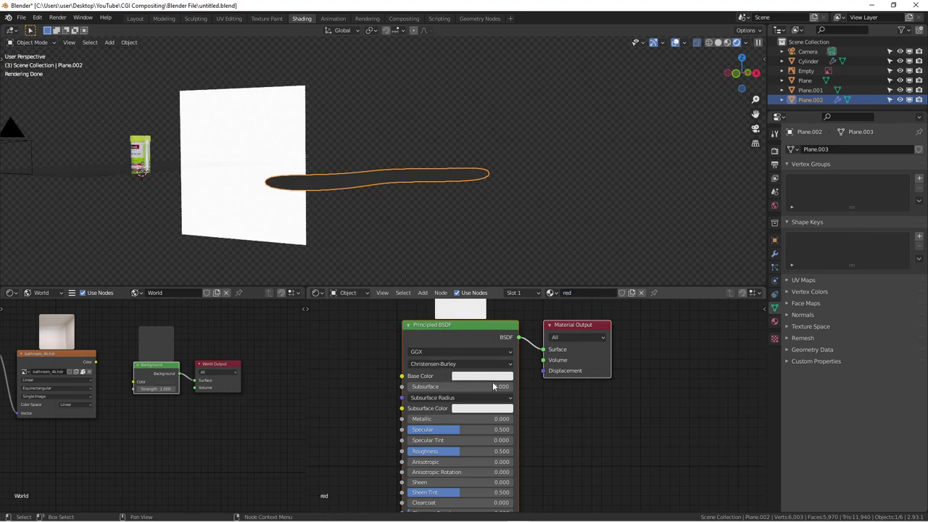
left_click(492, 377)
left_click(522, 289)
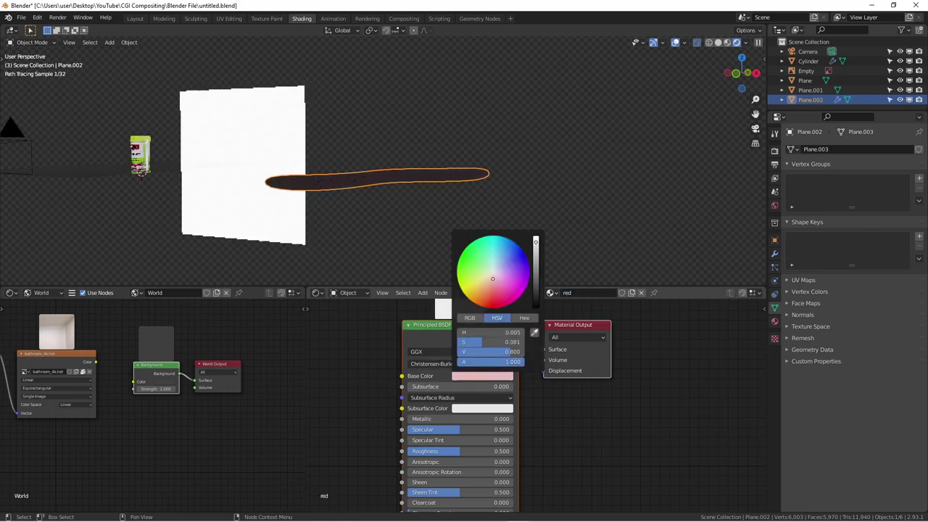
left_click(435, 190)
In top view, move the curved strip over the floor plane to the bottle's position
middle_click_drag(435, 190, 417, 199)
left_click(397, 209)
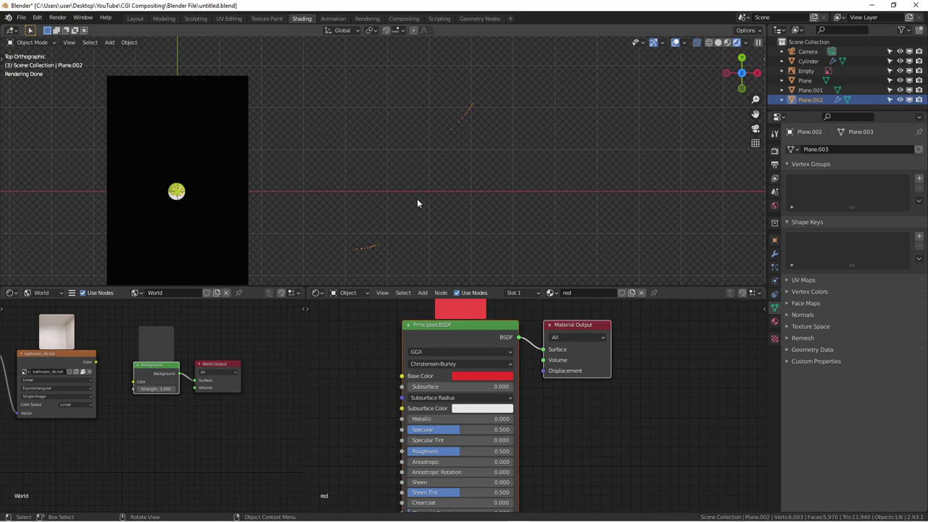
key("g")
left_click(197, 206)
middle_click_drag(197, 206, 265, 126)
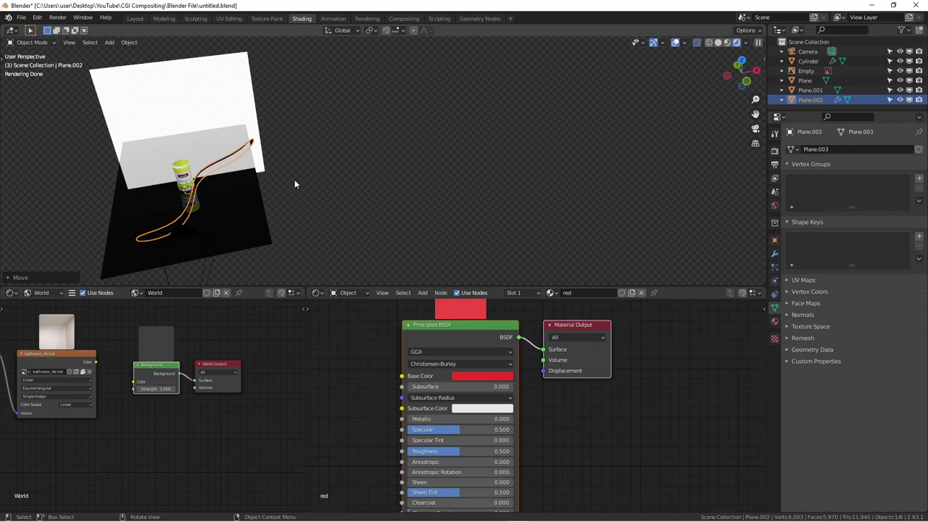
In camera view, raise the strip about 0.35 m across the bottle and scale it to about 0.77 along global X
key("KP_0")
scroll(427, 199, "up", 1)
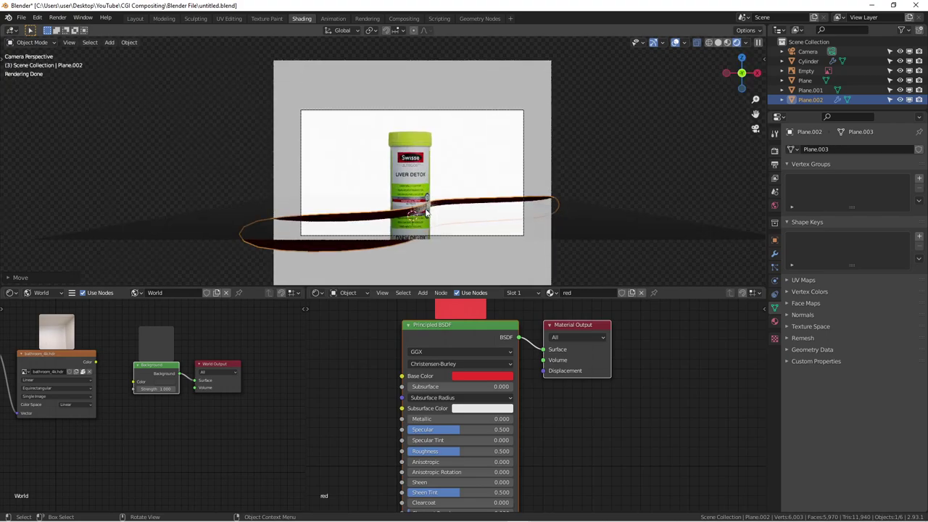
key("g")
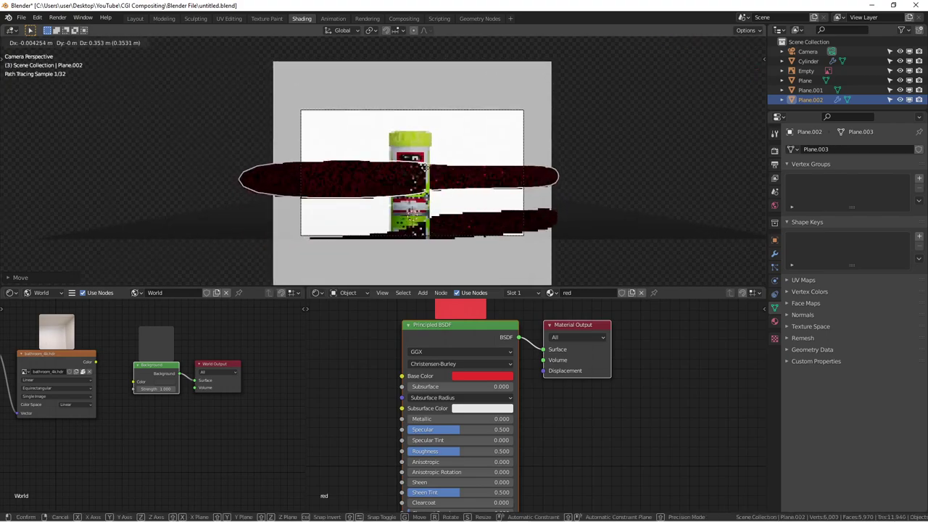
left_click(426, 168)
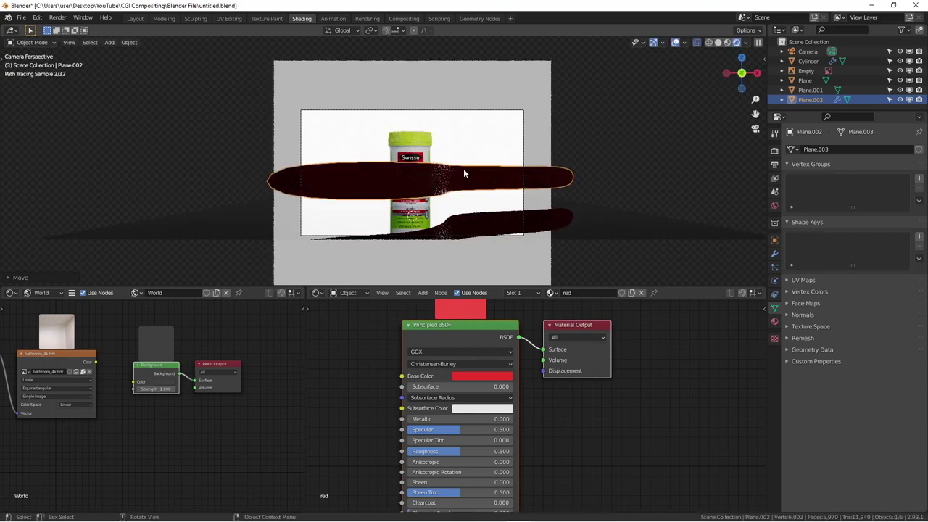
key("s")
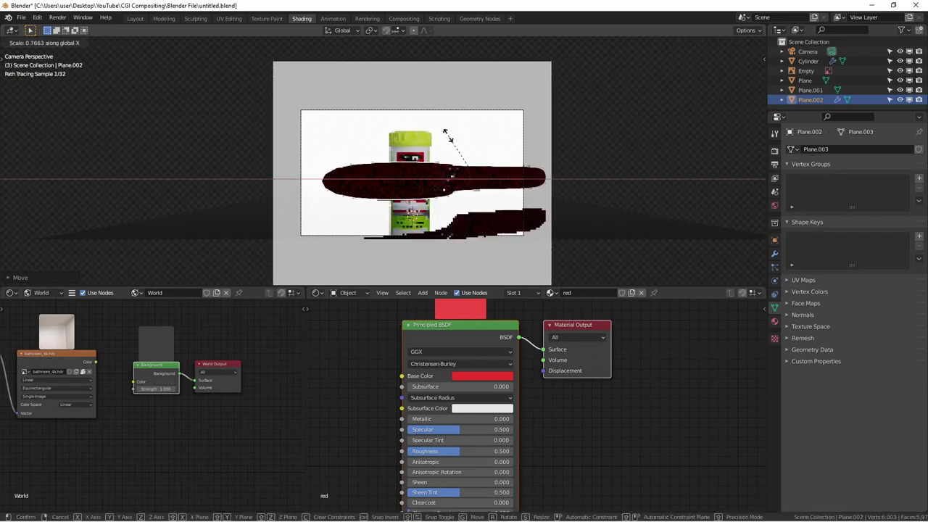
left_click(450, 136)
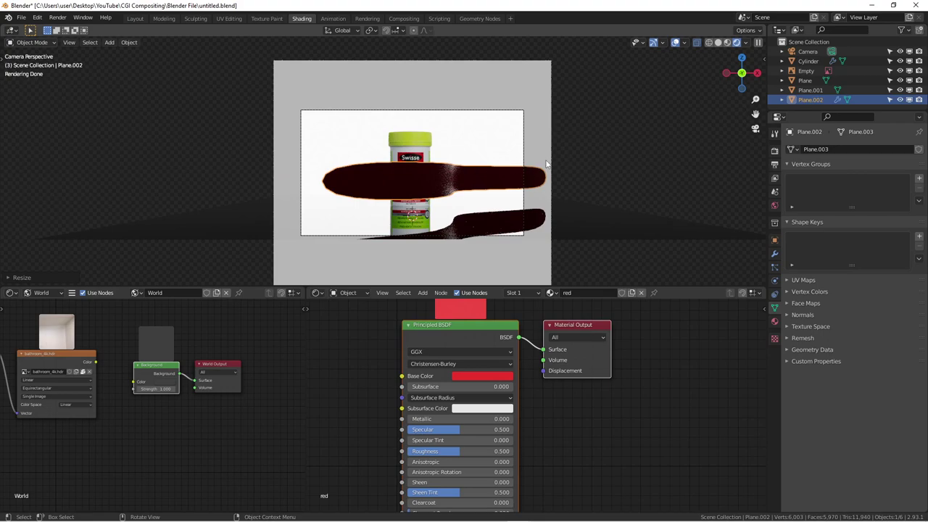
Tilt the strip with trackball rotation, scale it down, and move it about -0.19 m in X and 0.09 m in Z across the bottle
key("r")
key("r")
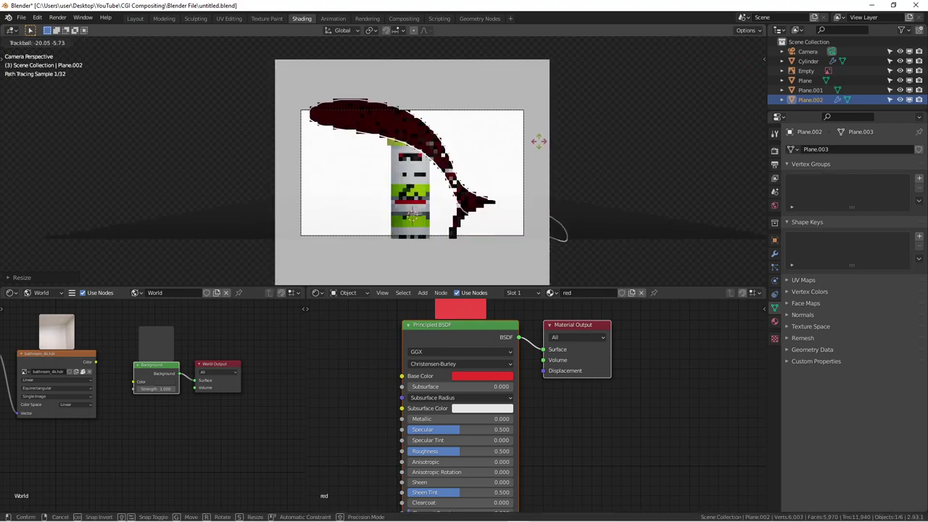
left_click(499, 159)
key("s")
left_click(479, 145)
key("g")
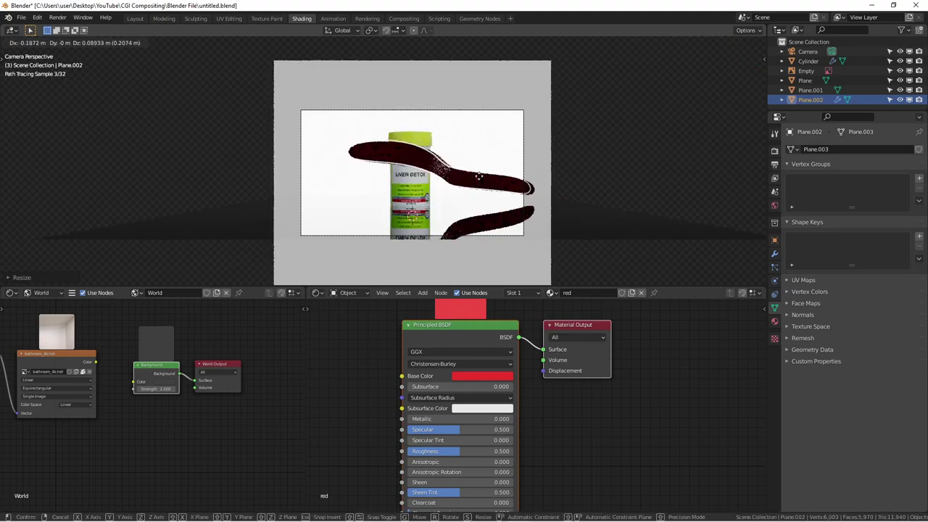
left_click(481, 175)
Check the strip against the bottle up close and enlarge the 3D viewport by shrinking the node editors
scroll(481, 176, "up", 4)
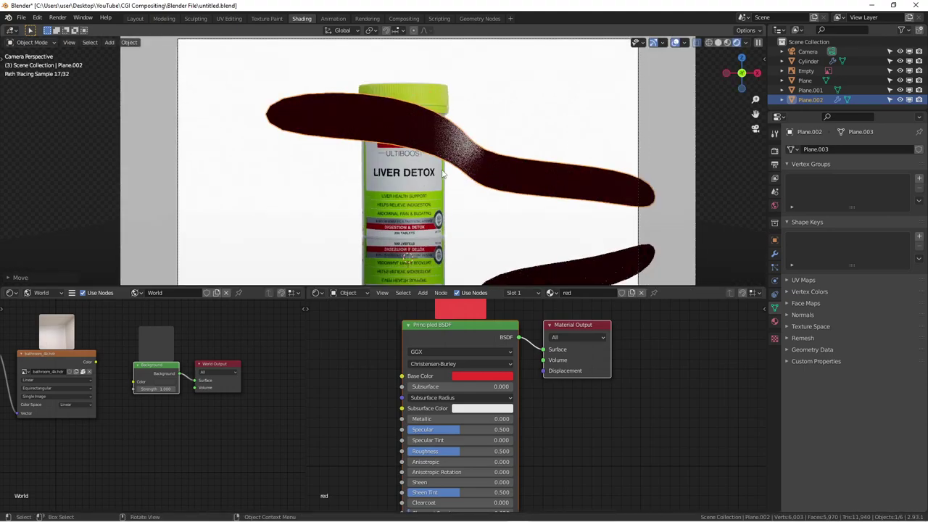
scroll(338, 129, "down", 2)
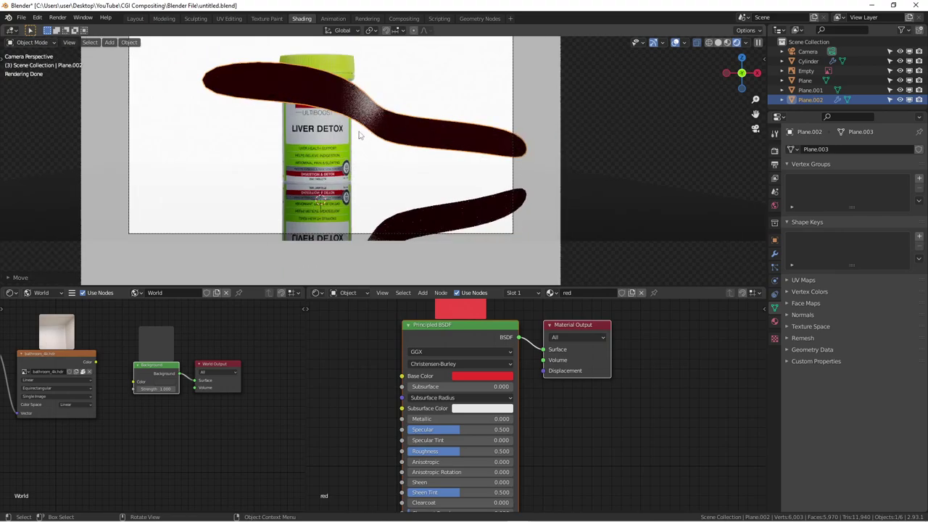
middle_click_drag(366, 125, 417, 141, "shift")
left_click(347, 115)
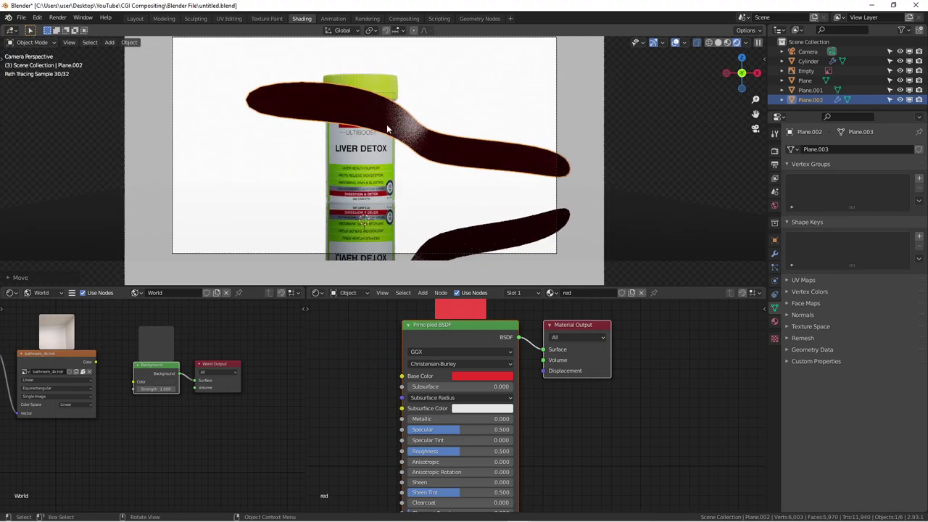
left_click(432, 134)
left_click_drag(548, 288, 572, 464)
Compare the strip's shape and placement with the red ribbon in the reference image, using the front and camera views
scroll(467, 267, "down", 4)
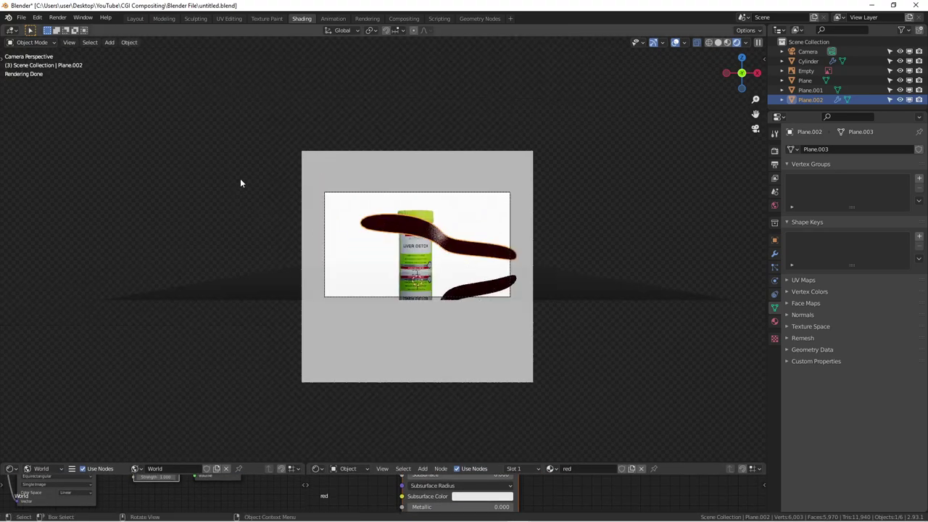
mouse_move(259, 166)
middle_mouse_down()
mouse_move(249, 162)
mouse_move(210, 213)
mouse_move(54, 166)
middle_mouse_up()
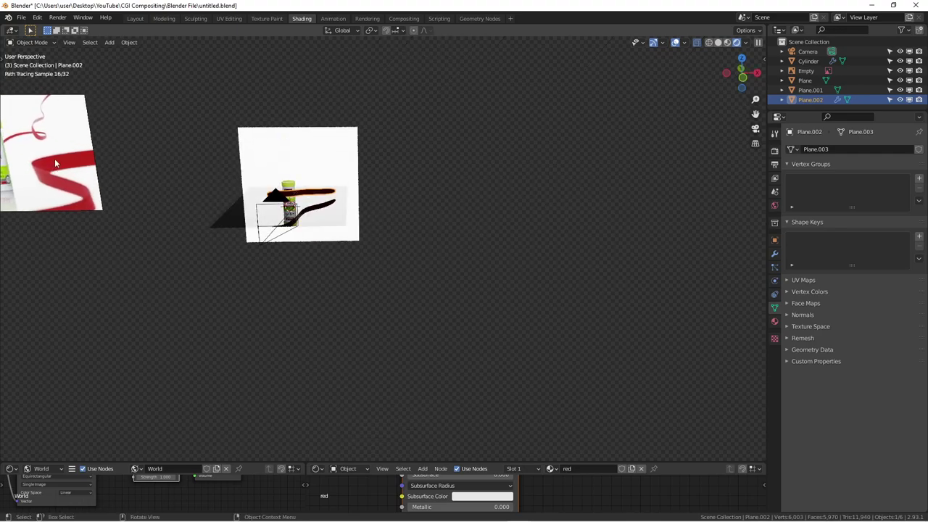
key("KP_1")
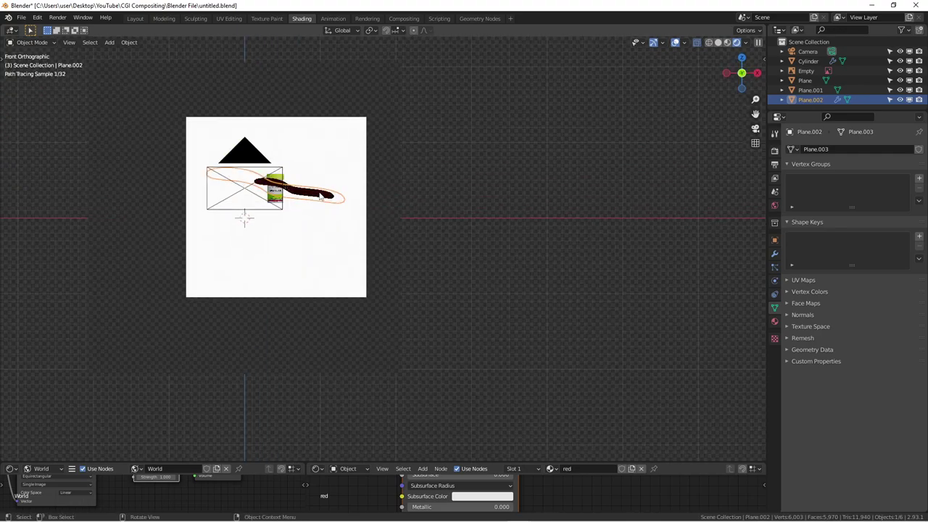
scroll(362, 214, "up", 4)
scroll(365, 216, "up", 2)
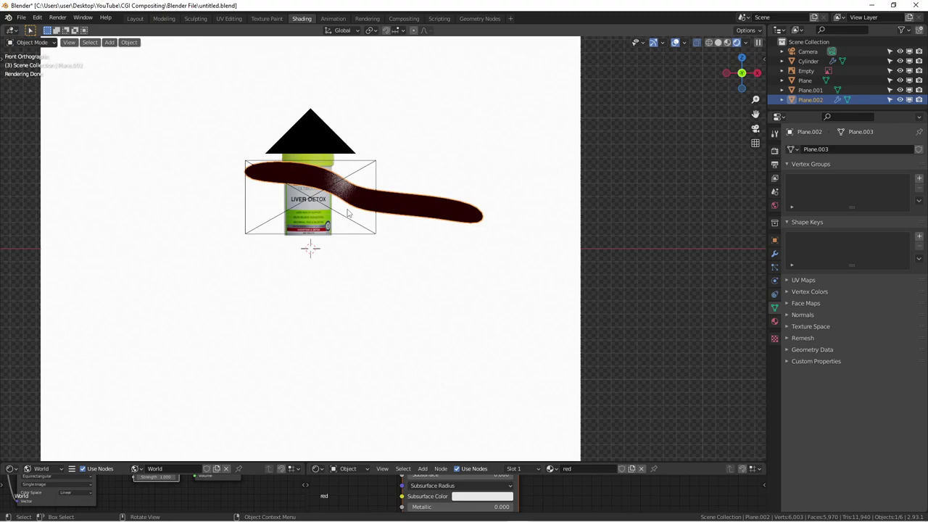
scroll(646, 138, "up", 2)
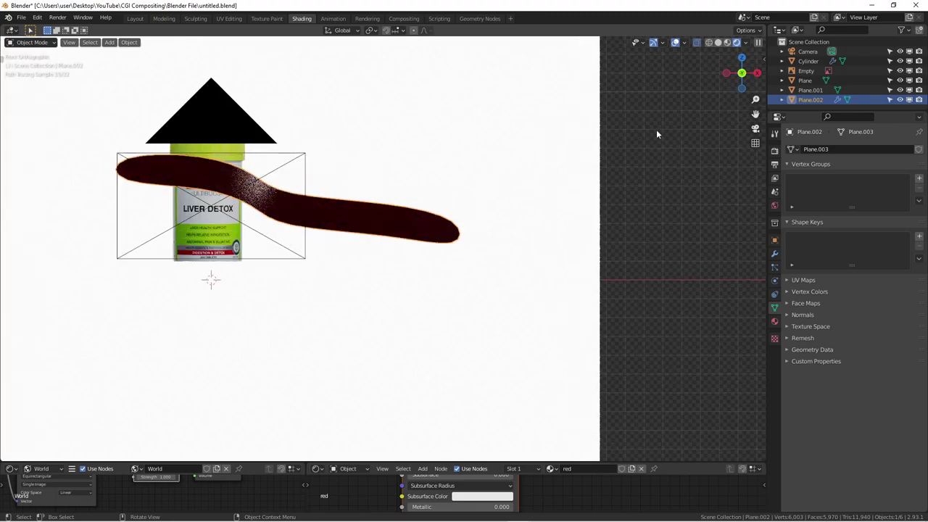
scroll(649, 141, "down", 4)
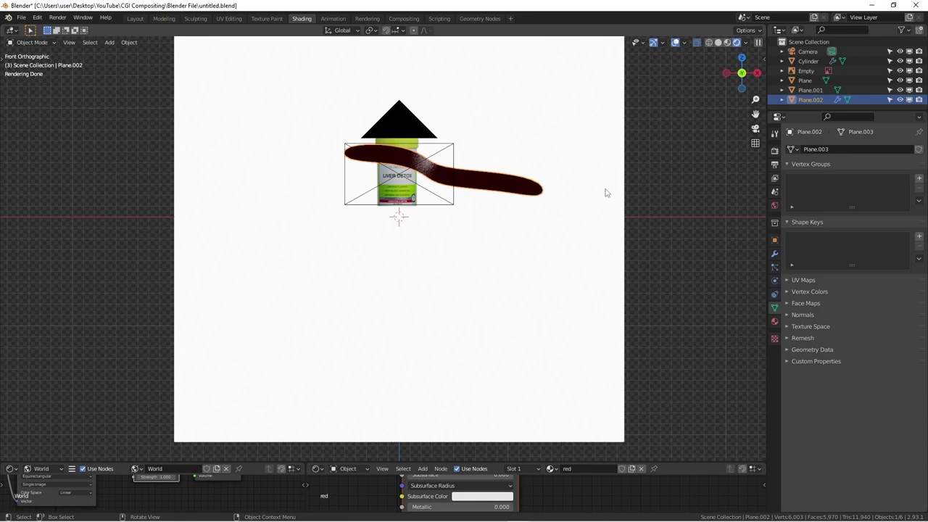
key("KP_0")
scroll(507, 181, "up", 4)
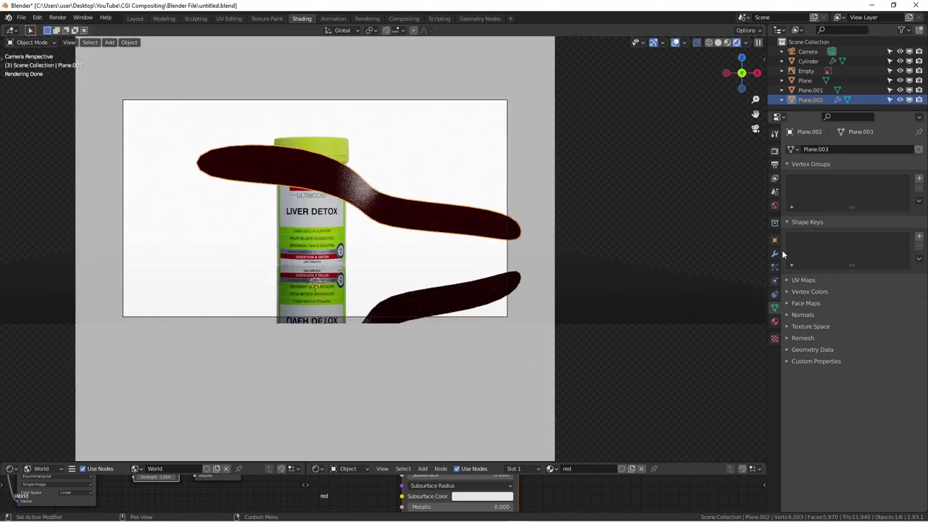
Hide the red strip and set the opacity of the camera's background image to 0
left_click(808, 51)
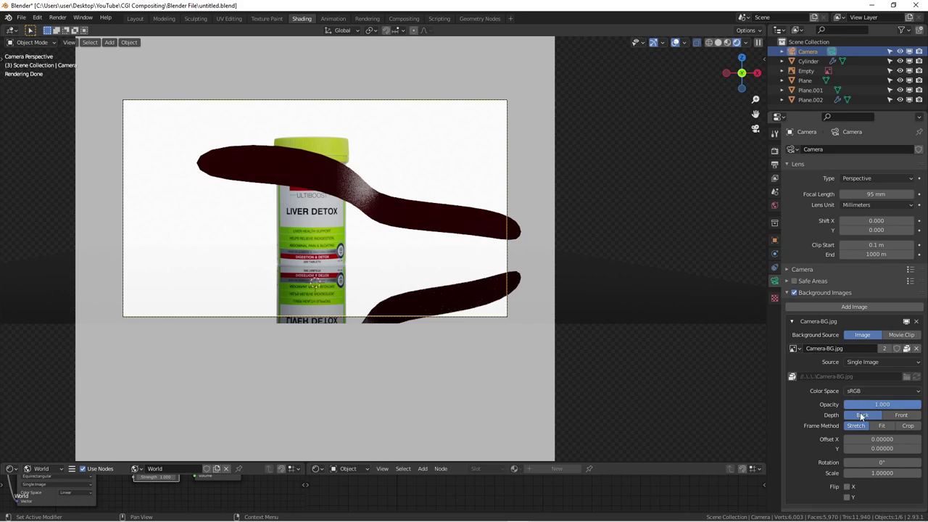
scroll(863, 410, "down", 4)
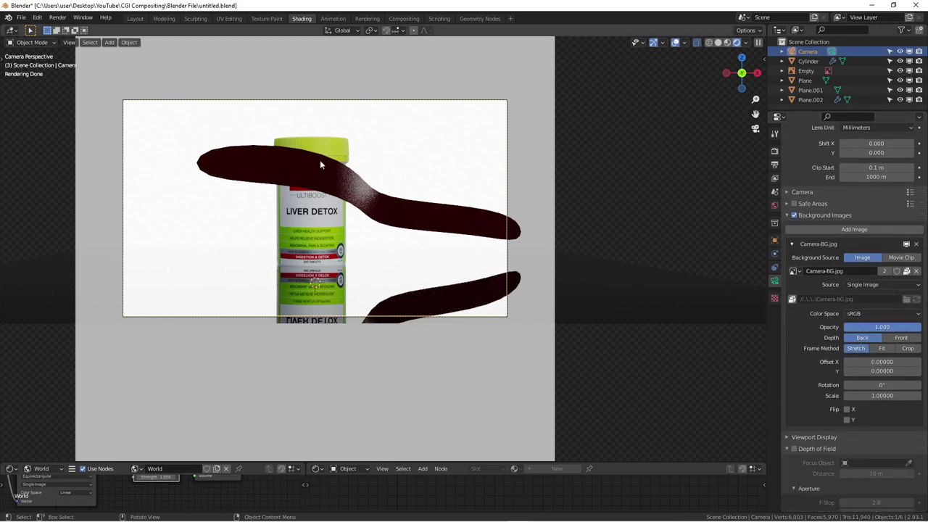
left_click(364, 211)
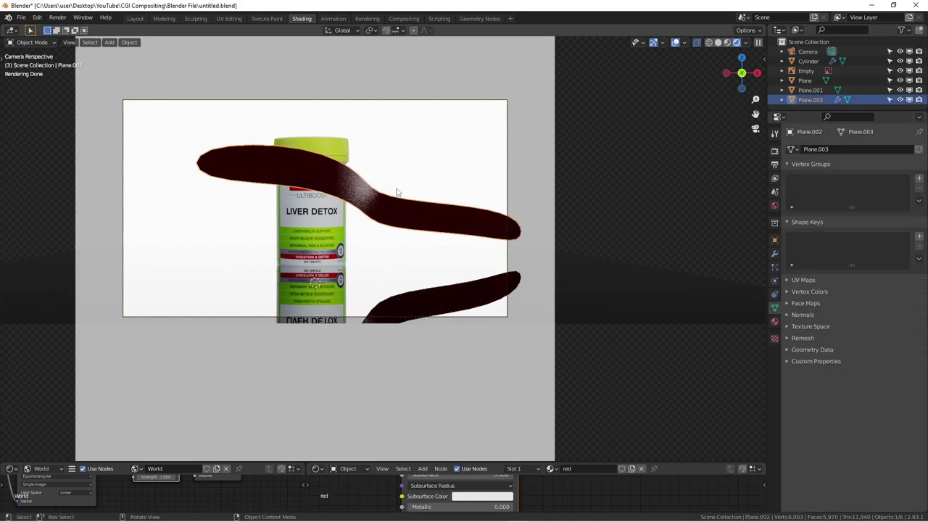
key("h")
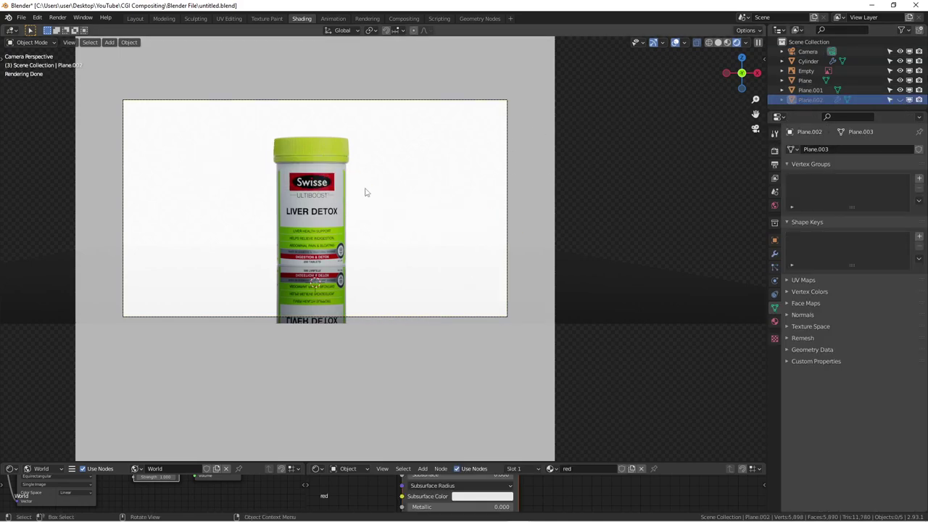
left_click(808, 51)
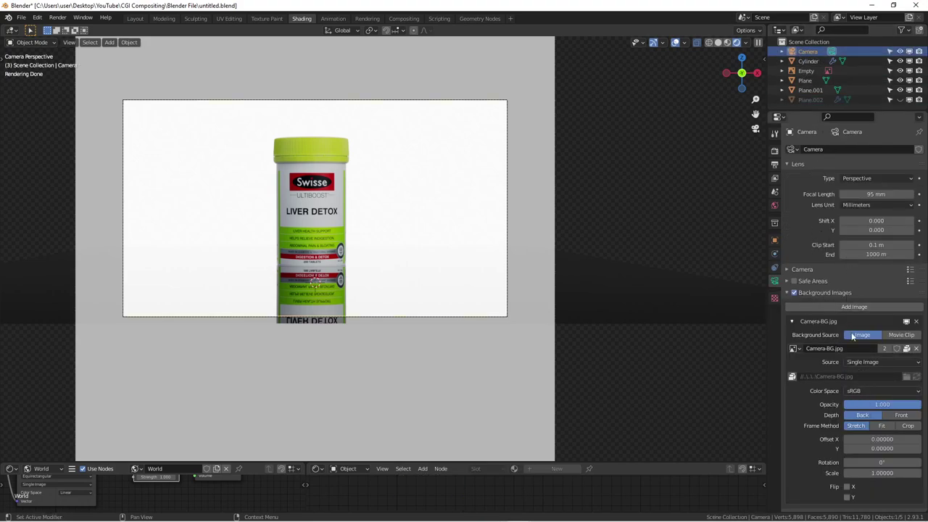
left_click_drag(886, 403, 845, 403)
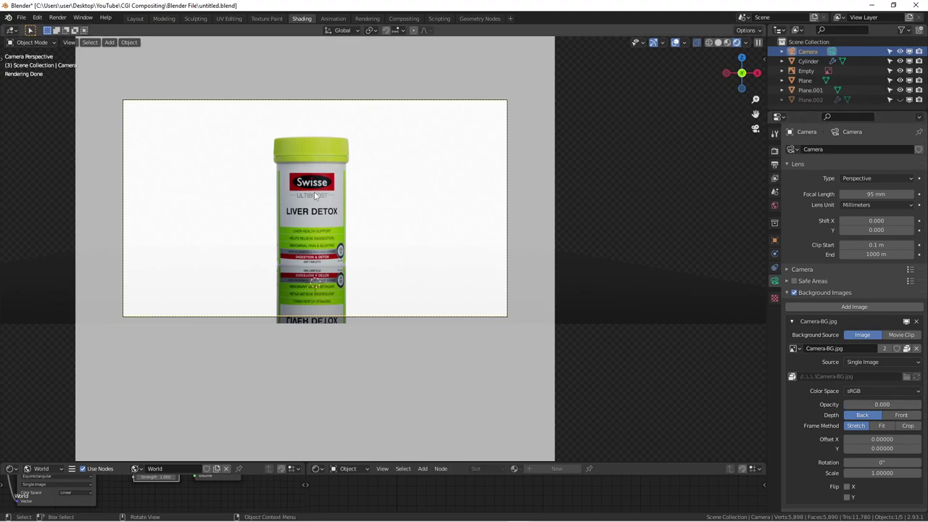
Select the bottle in the front view and open its modifiers to examine the UVProject settings
key("KP_1")
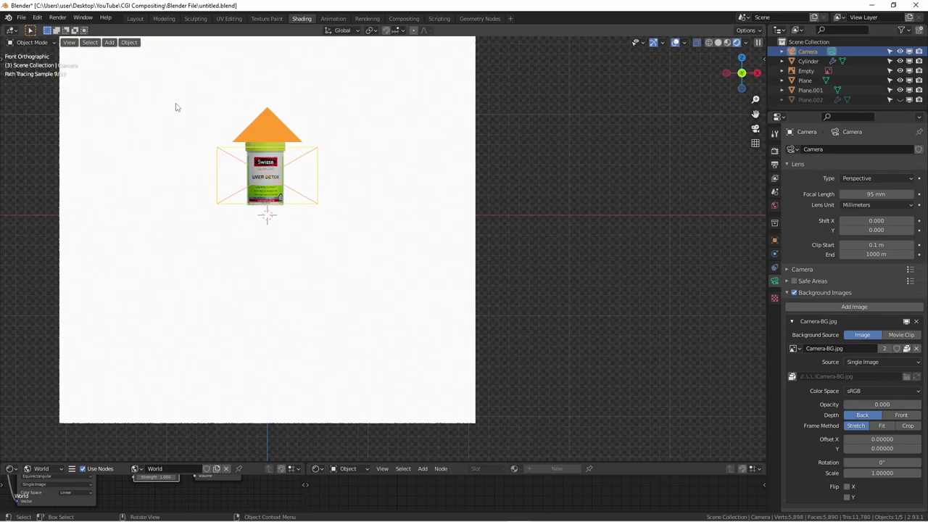
middle_click_drag(412, 220, 516, 240, "shift")
scroll(449, 210, "up", 3)
left_click(324, 170)
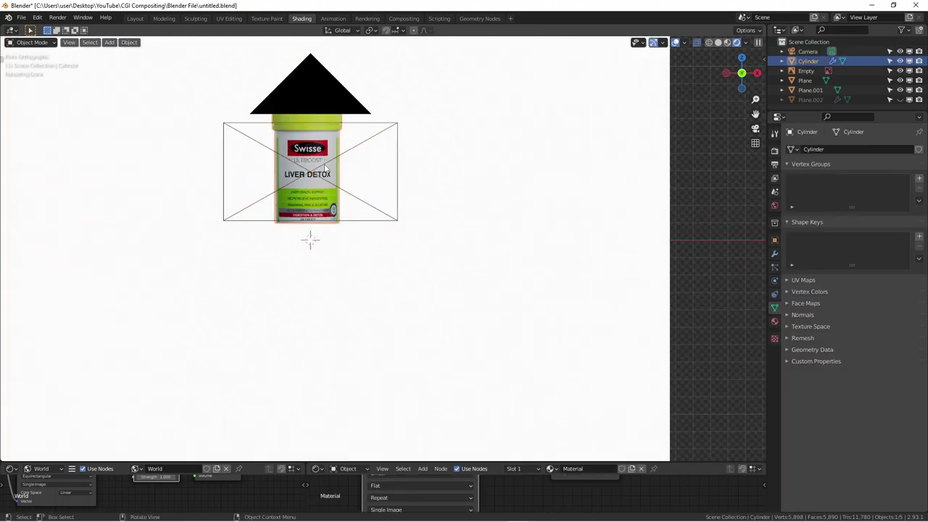
left_click(774, 268)
left_click(776, 254)
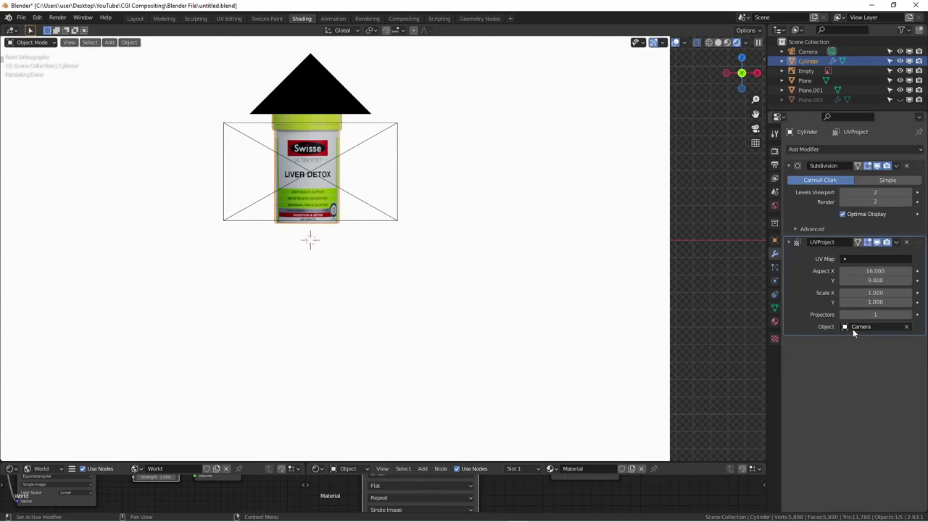
Enlarge the node editors to bring the bottle's Camera-BG.jpg image texture material into full view
left_click(605, 443)
left_click_drag(612, 462, 597, 245)
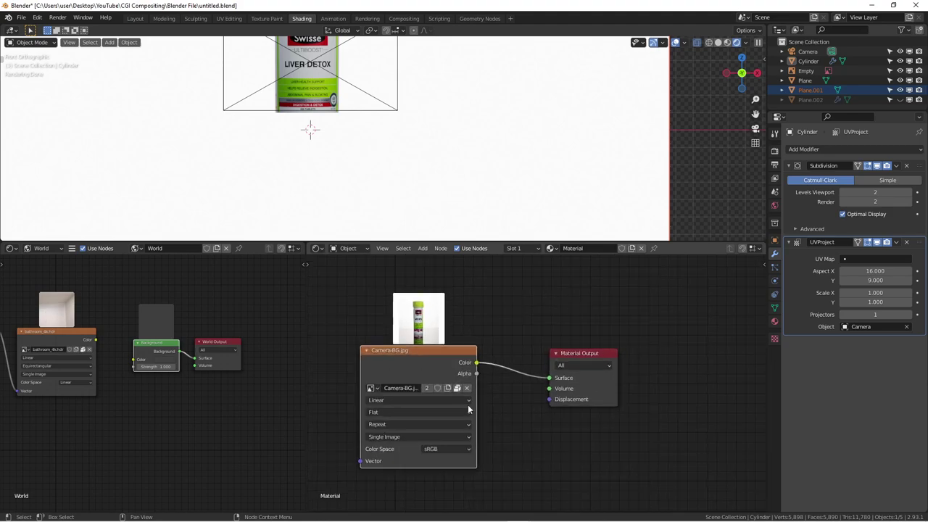
scroll(468, 410, "up", 1)
scroll(408, 99, "down", 2)
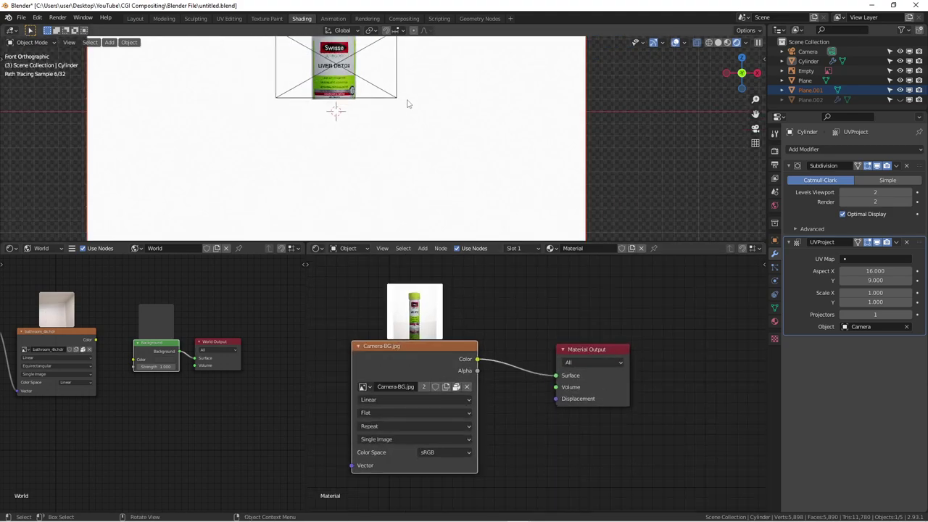
Inspect the bottle and its surroundings from an angle, first in solid and again in rendered shading
middle_click_drag(408, 99, 435, 188, "shift")
left_click(718, 42)
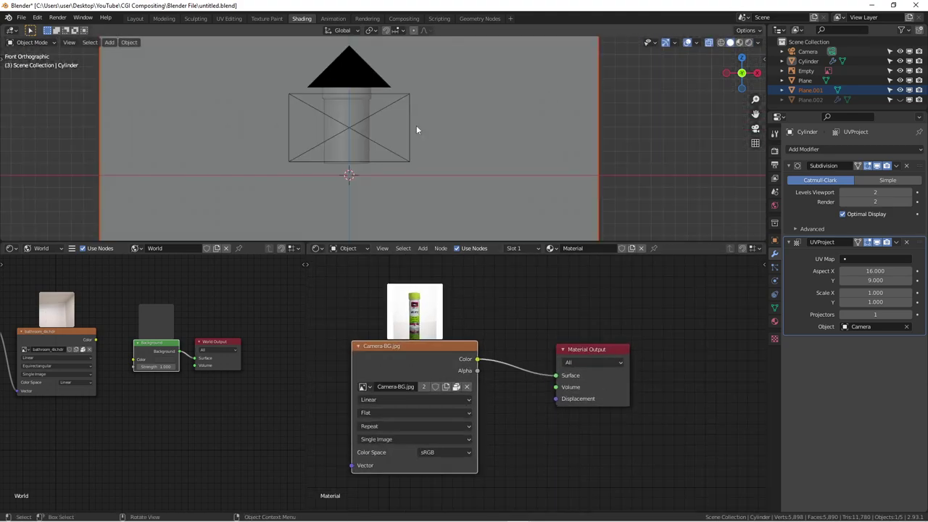
middle_click_drag(379, 150, 376, 110)
scroll(401, 116, "up", 3)
scroll(403, 124, "up", 2)
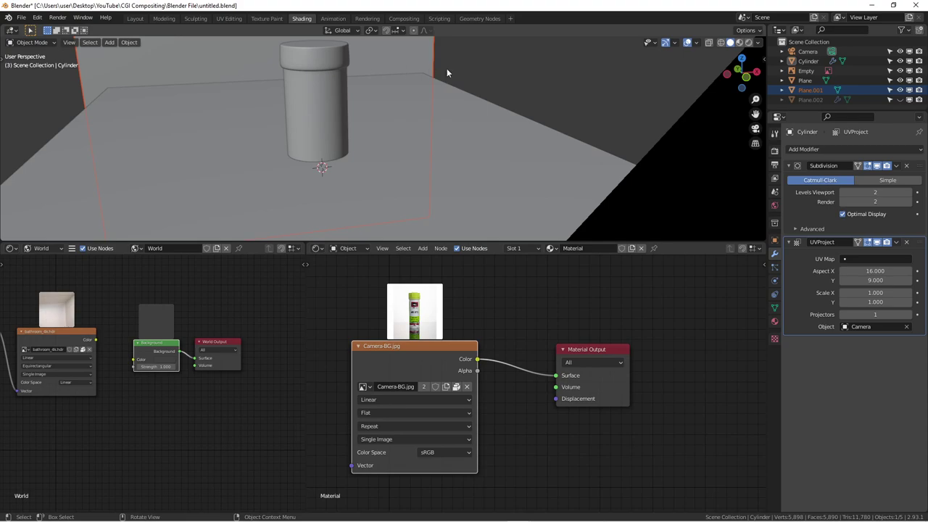
left_click(748, 43)
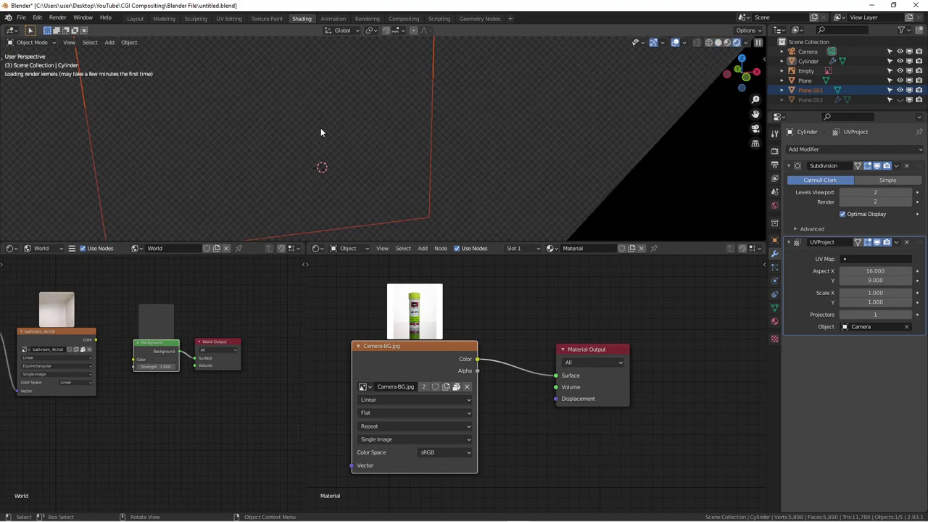
middle_click_drag(326, 100, 577, 127)
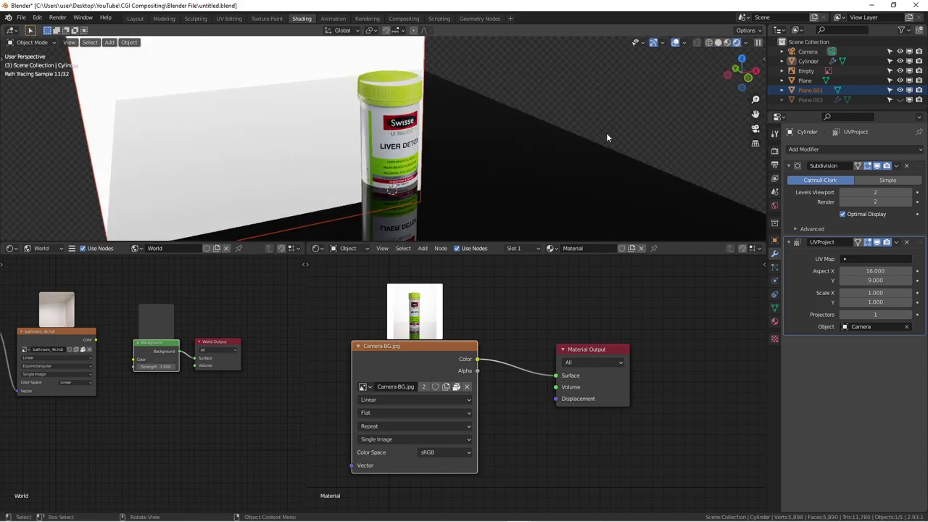
Turn off the UVProject modifier's viewport display and check the bottle's label in the front view
left_click(877, 243)
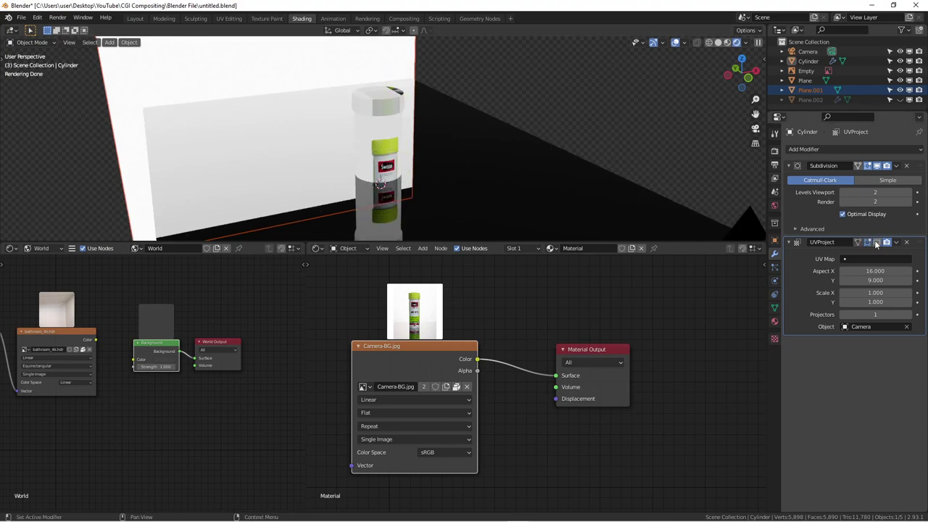
middle_click_drag(83, 128, 325, 113)
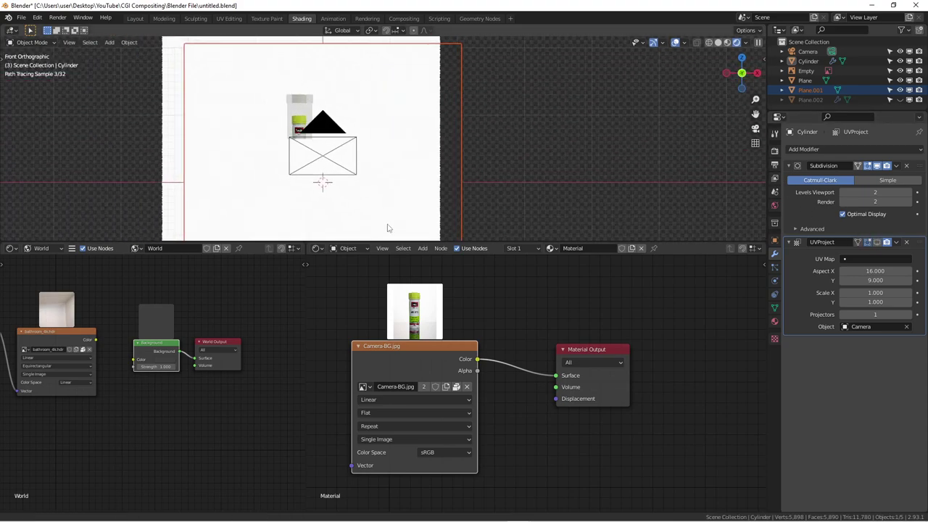
scroll(319, 127, "up", 3)
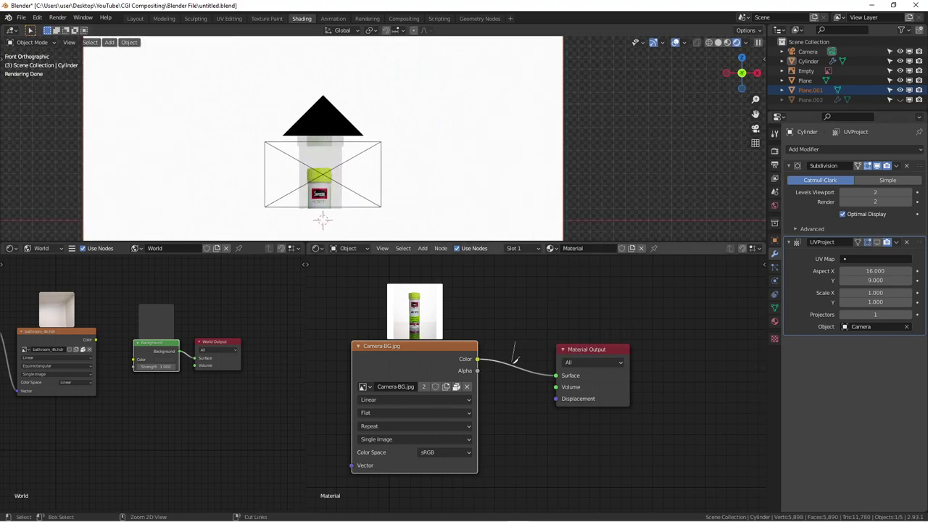
Cut the Camera-BG.jpg link to the Material Output, try its Color on Volume, and reconnect it to Surface
right_click_drag(513, 346, 519, 364, "ctrl")
middle_click_drag(327, 137, 575, 173)
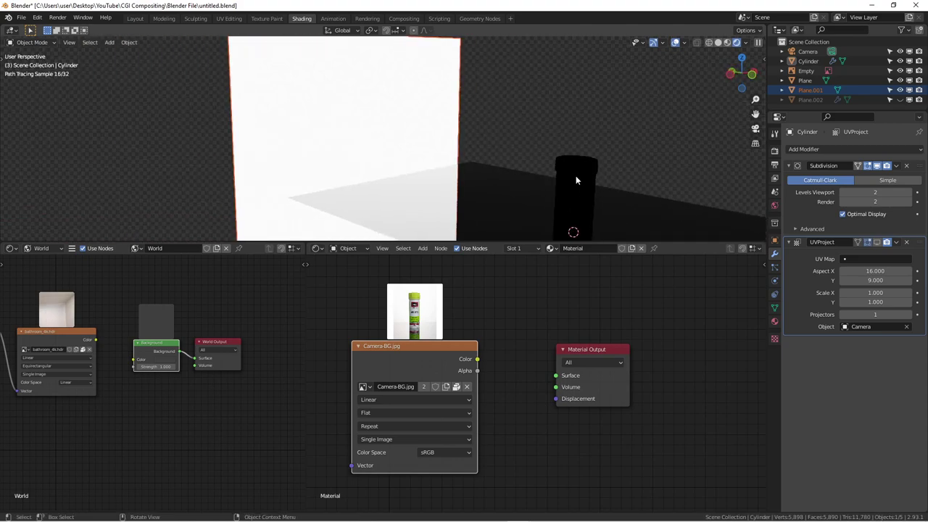
left_click_drag(477, 359, 562, 388)
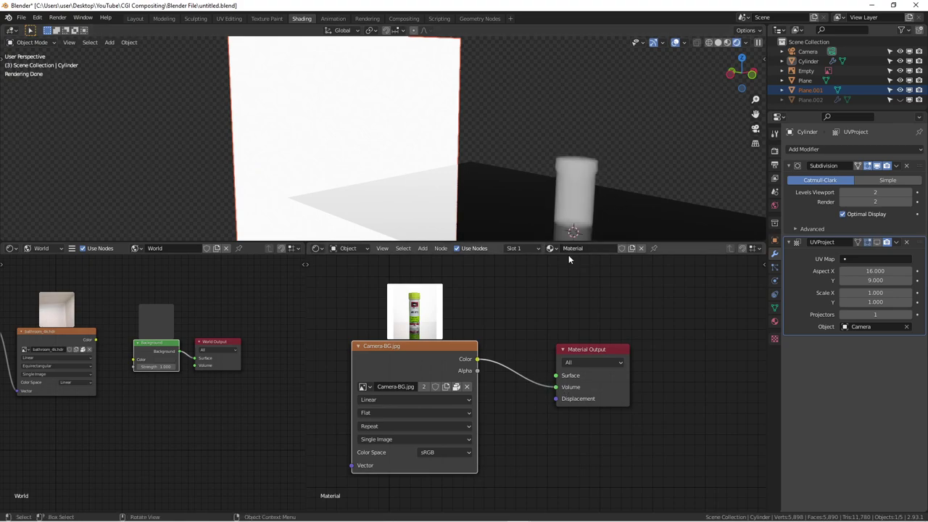
left_click_drag(559, 390, 557, 376)
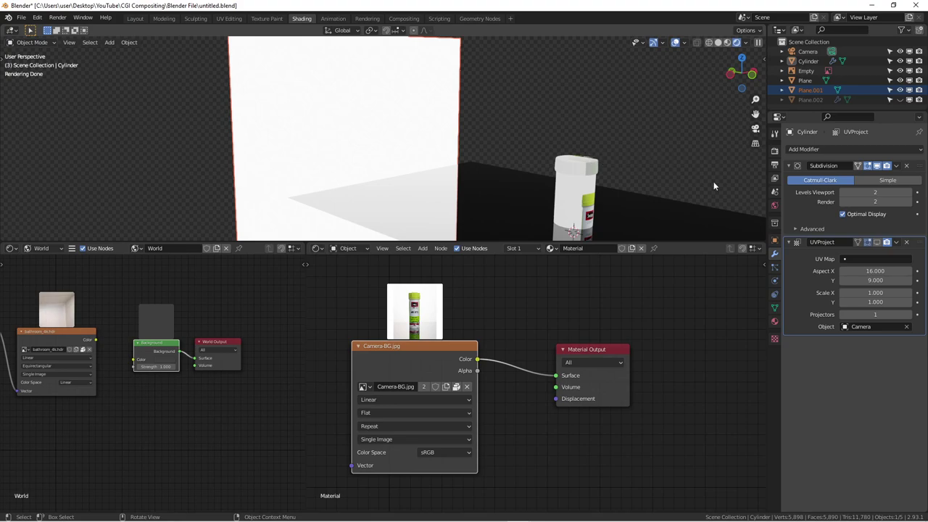
Turn the UVProject modifier's viewport display back on and inspect the projected label from several angles around the bottle
scroll(616, 193, "up", 2)
middle_click_drag(564, 187, 538, 164)
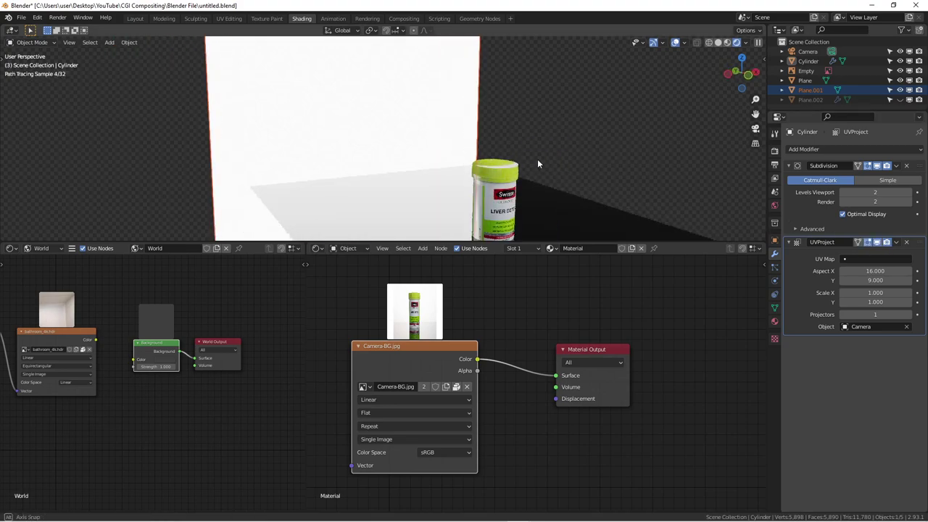
scroll(497, 190, "down", 3)
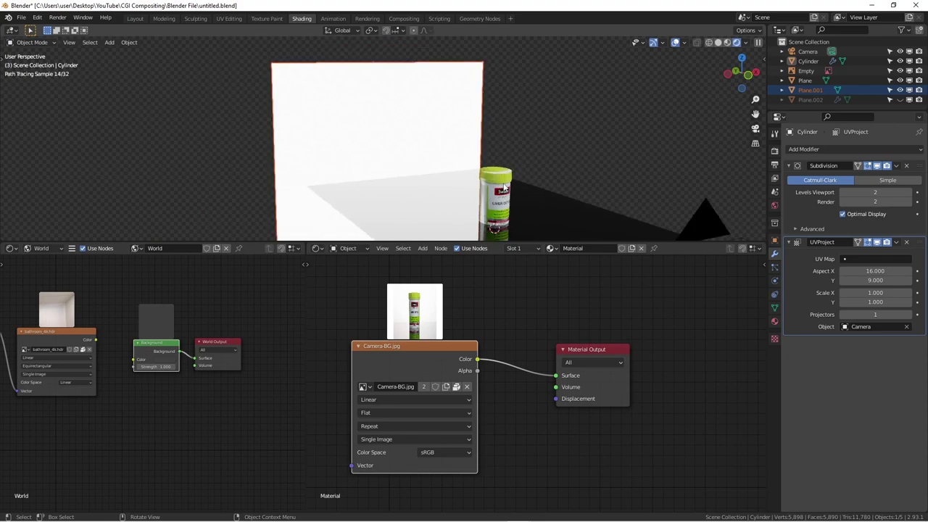
scroll(506, 190, "up", 3)
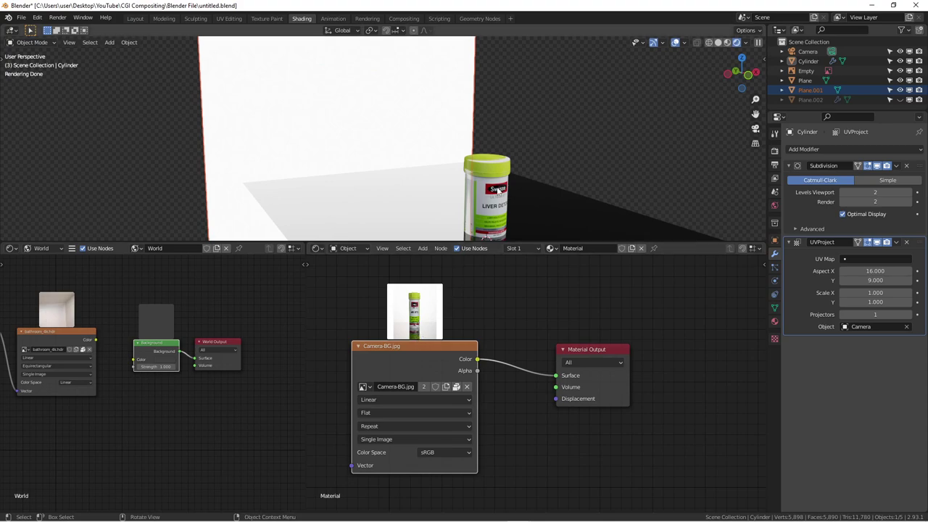
middle_click_drag(491, 195, 431, 126)
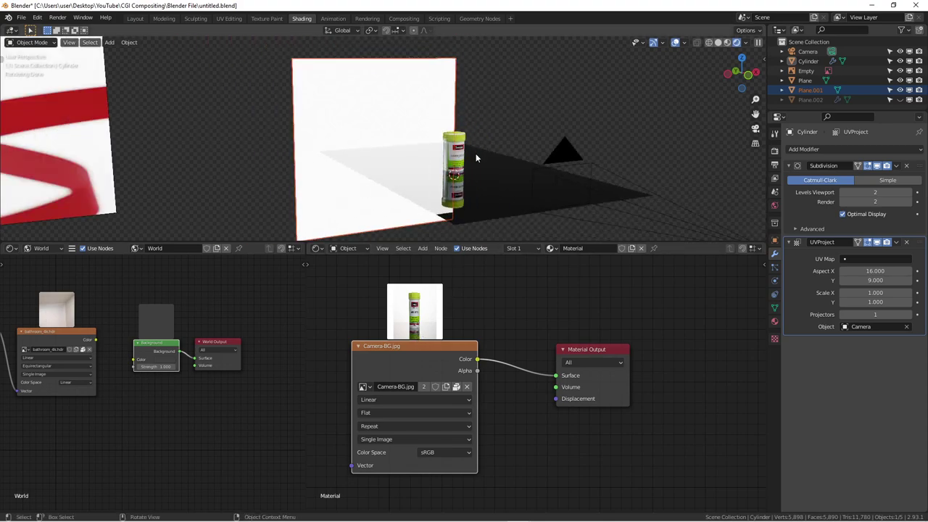
middle_click_drag(473, 155, 493, 155)
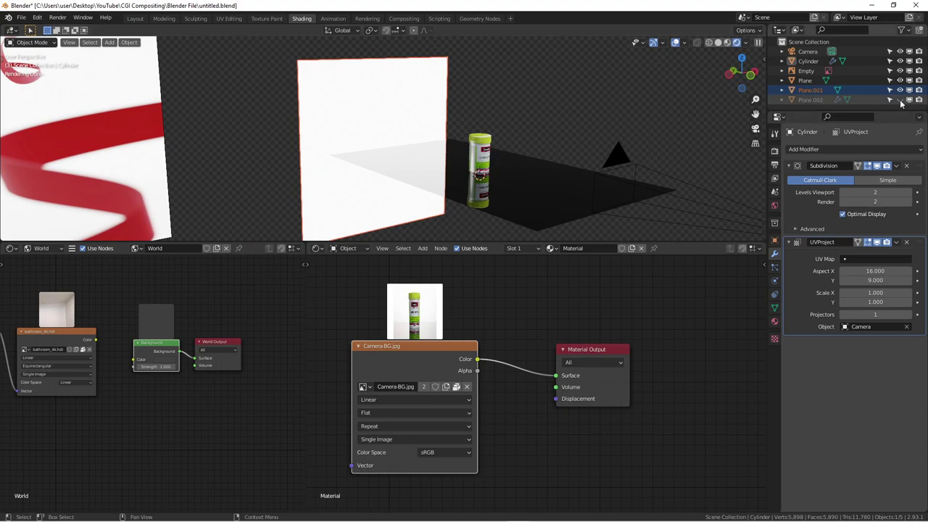
Study the bottle, ribbons and reflections in the reference image beside the scene from the front view
middle_click_drag(486, 151, 290, 156)
key("KP_7")
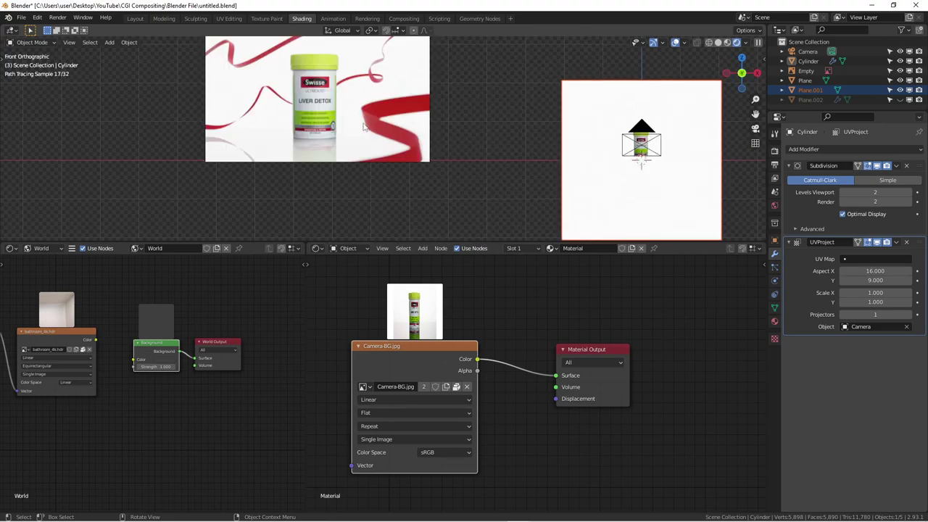
key("KP_1")
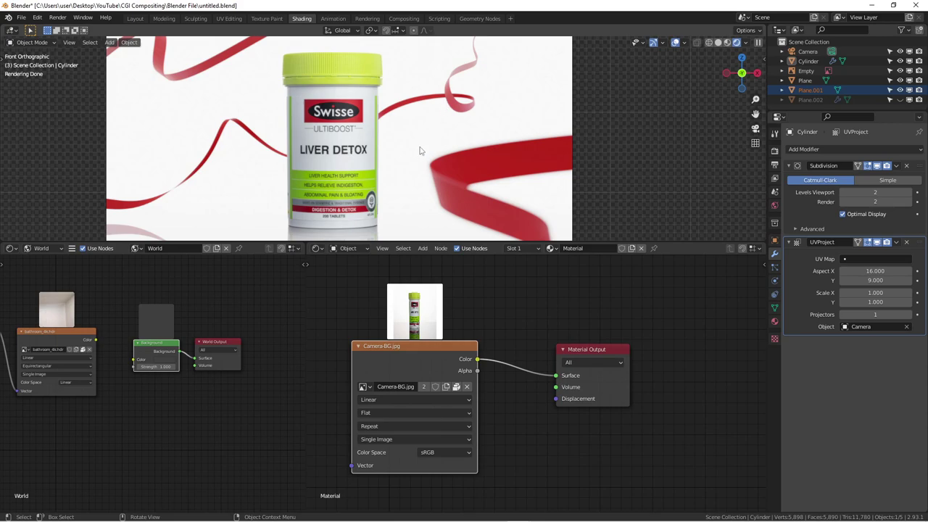
scroll(421, 150, "down", 2)
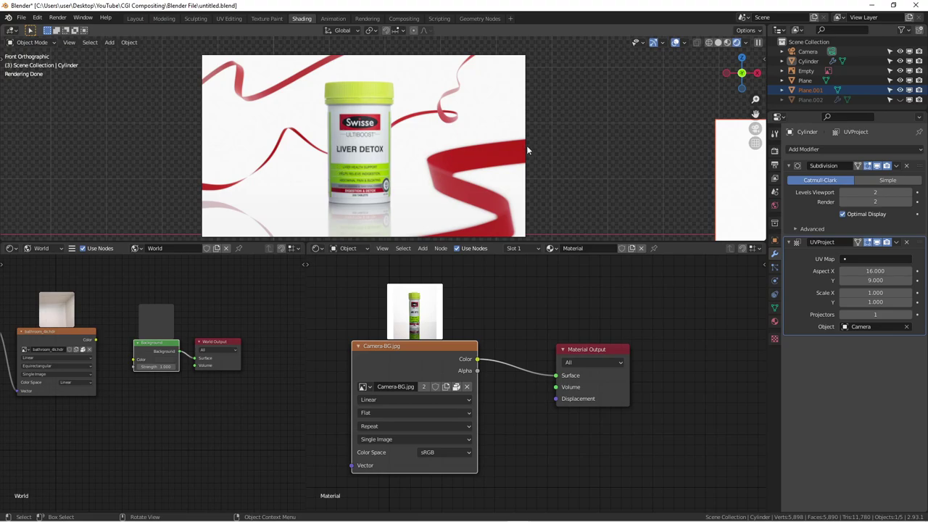
scroll(618, 155, "up", 2)
middle_click_drag(620, 163, 343, 126, "shift")
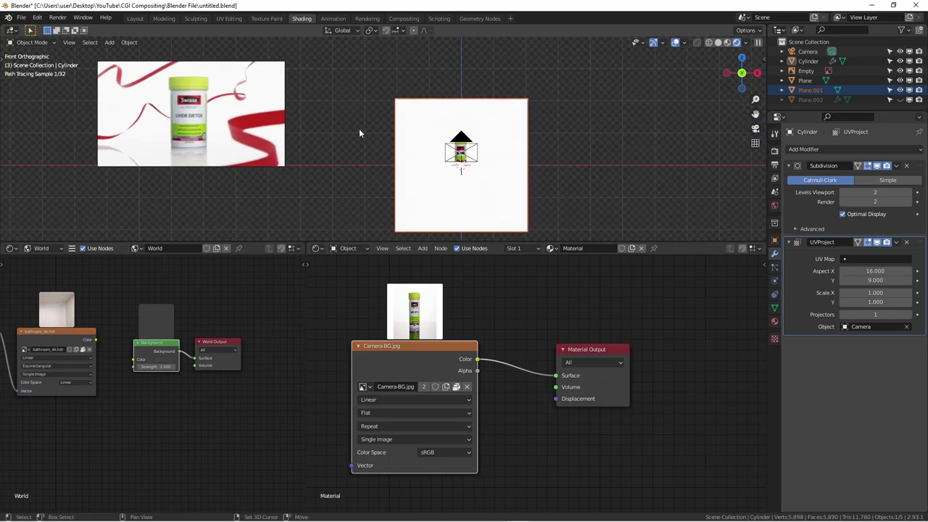
scroll(343, 126, "up", 2)
Deselect everything and add an area light to the scene
middle_click_drag(520, 162, 486, 164)
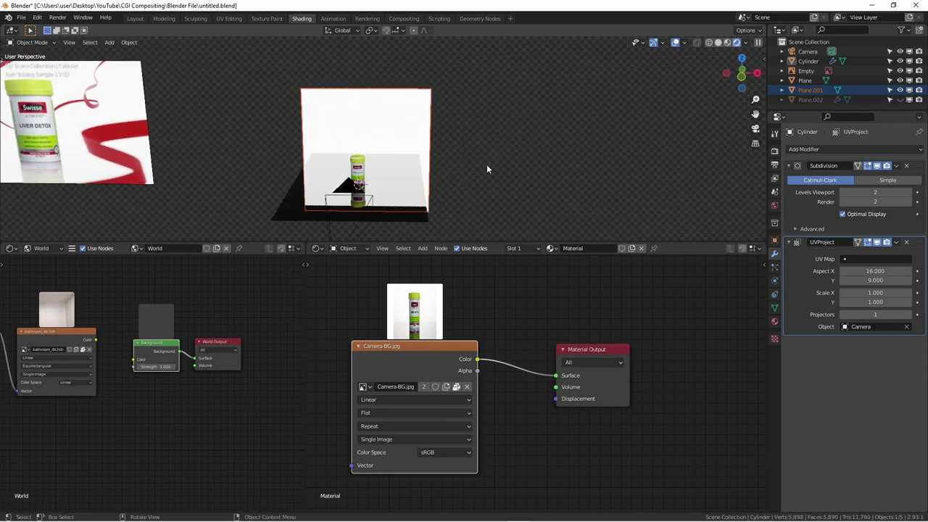
left_click(488, 170)
right_click(487, 170)
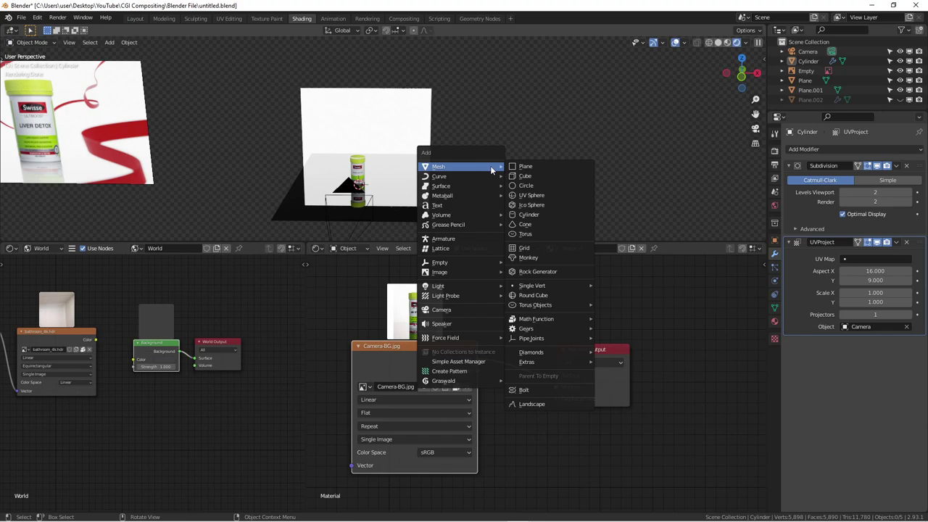
key("shift+a")
mouse_move(433, 273)
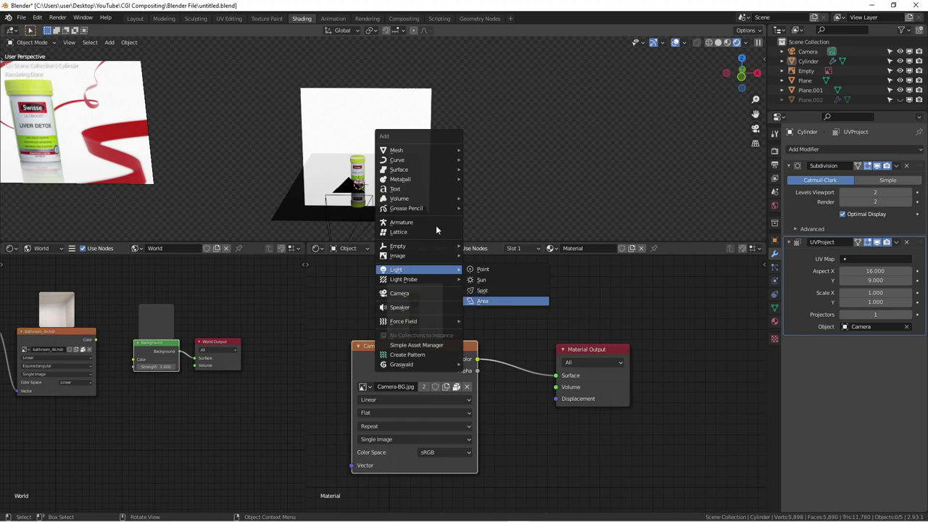
left_click(506, 301)
Scale the area light up to about 2.935
middle_click_drag(398, 199, 404, 211)
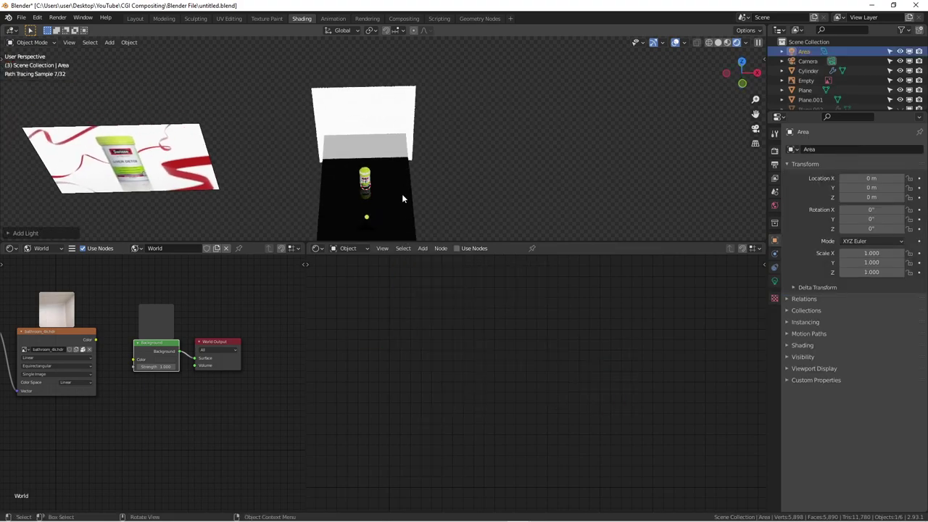
key("KP_7")
key("s")
left_click(472, 172)
key("KP_1")
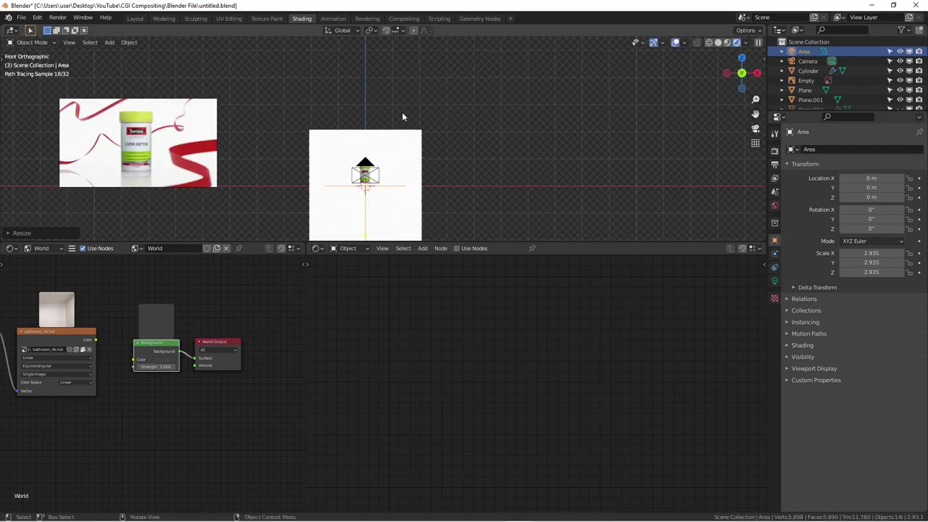
type("r90")
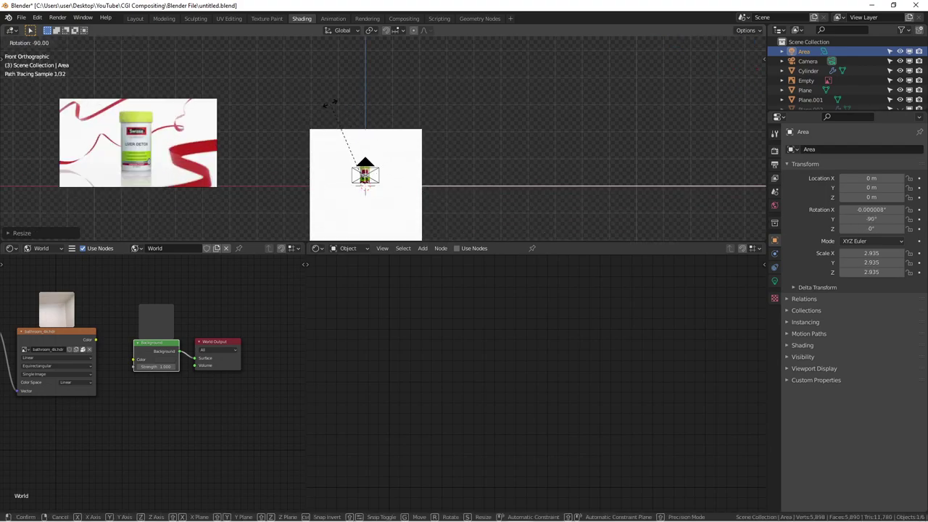
left_click(332, 112)
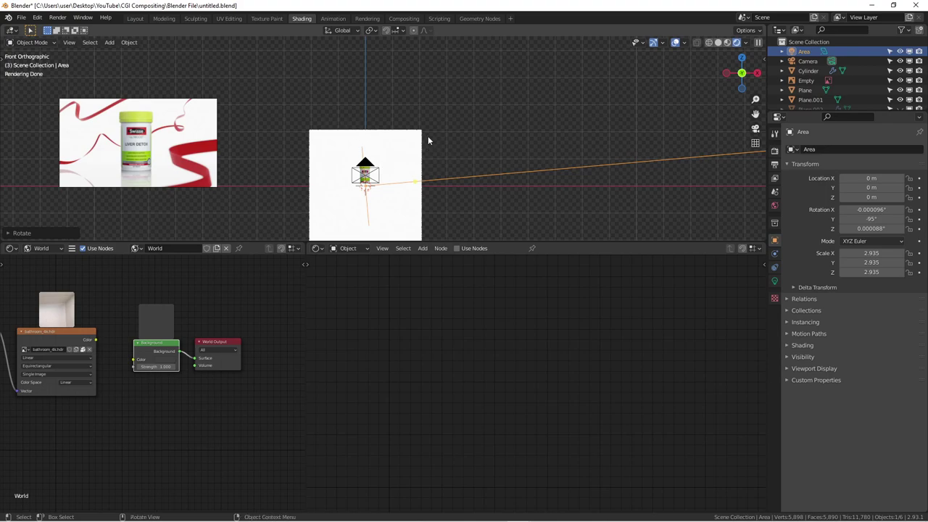
key("alt+r")
Rotate the area light -90° about Y and move it beside the backdrop to about X -2.54 m, Z 0.196 m
scroll(483, 213, "up", 3)
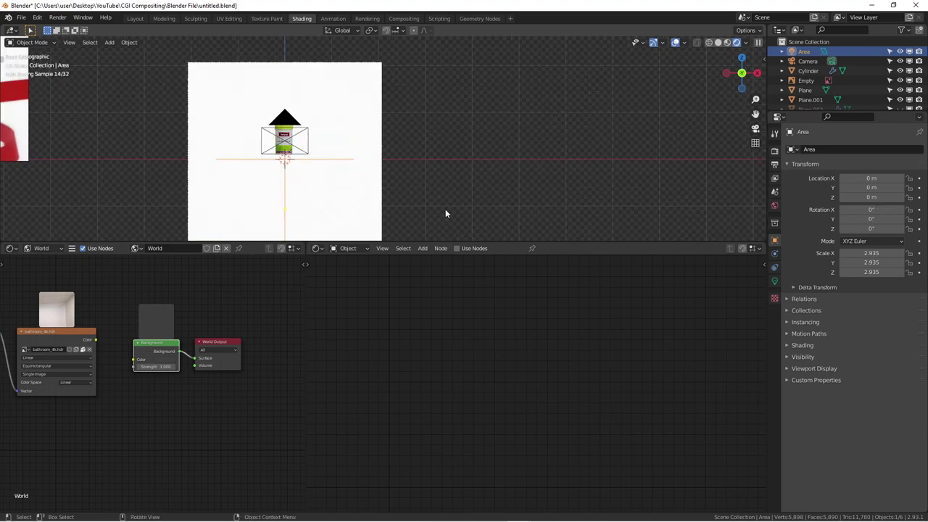
left_click_drag(486, 244, 491, 413)
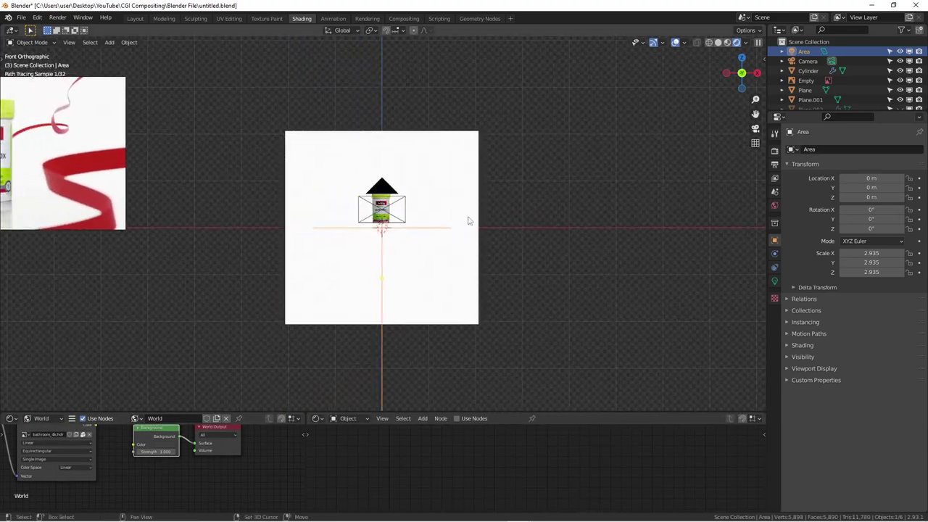
key("r")
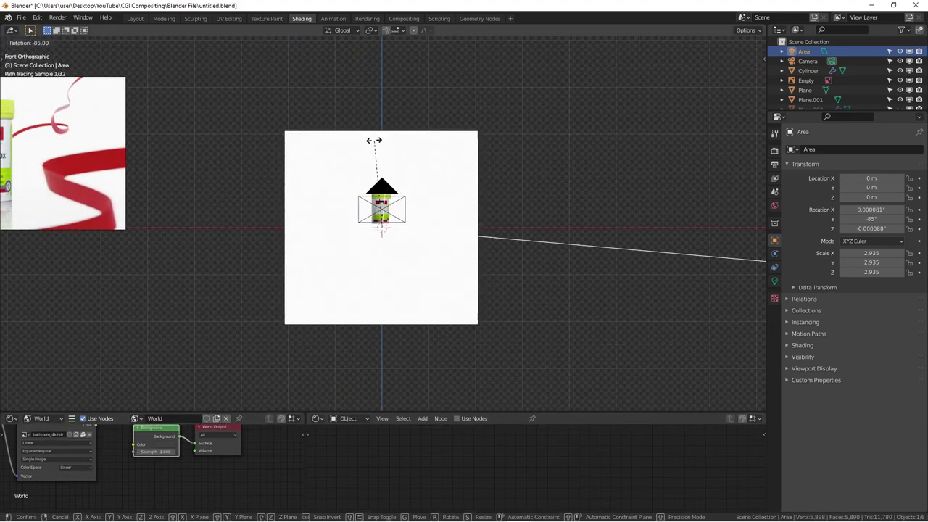
left_click(369, 142)
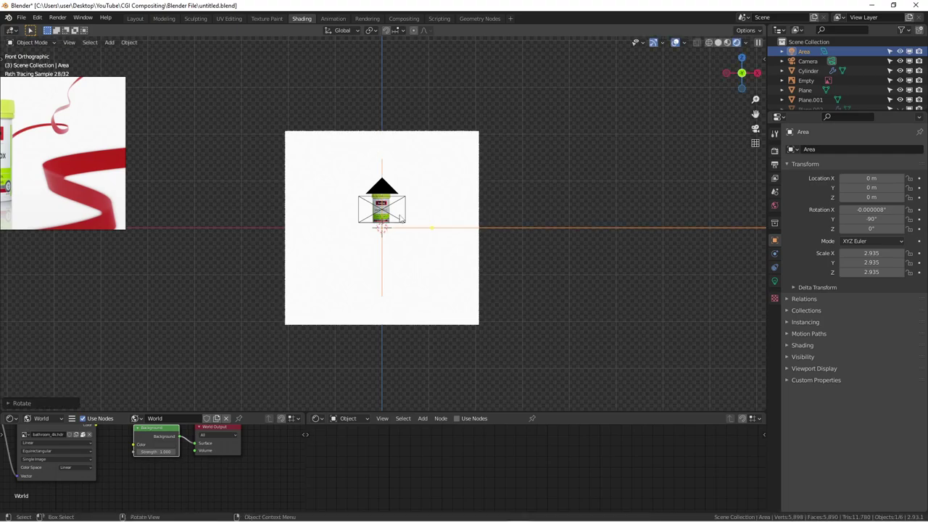
key("g")
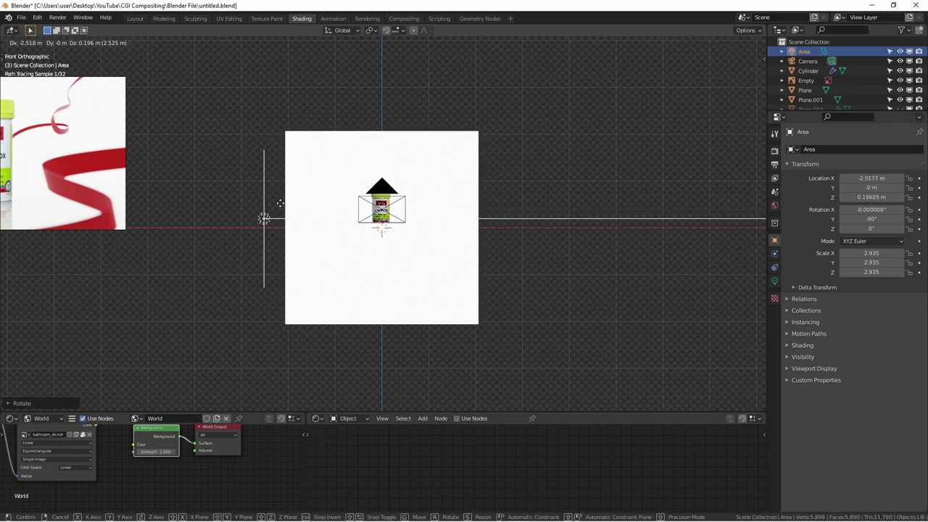
left_click(281, 203)
Set the area light's power to 5000 W
middle_click_drag(317, 205, 508, 239)
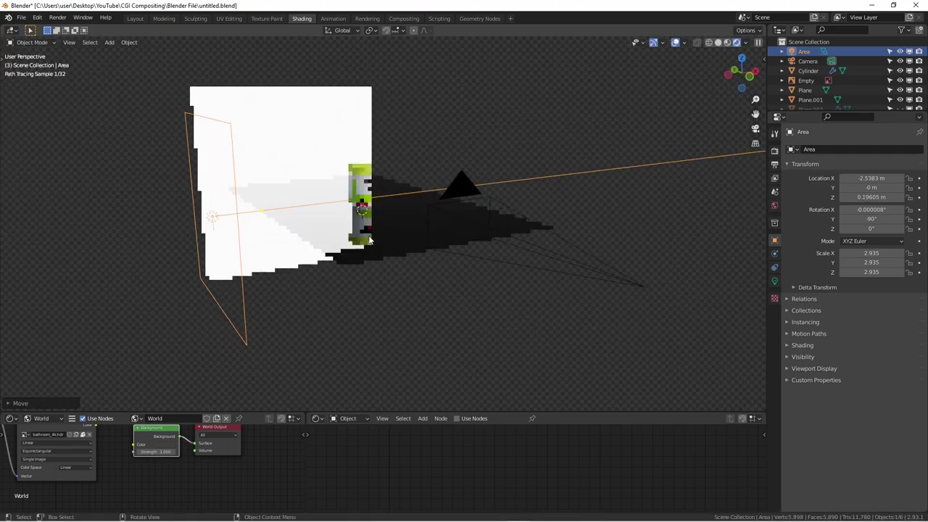
left_click(774, 281)
left_click(886, 213)
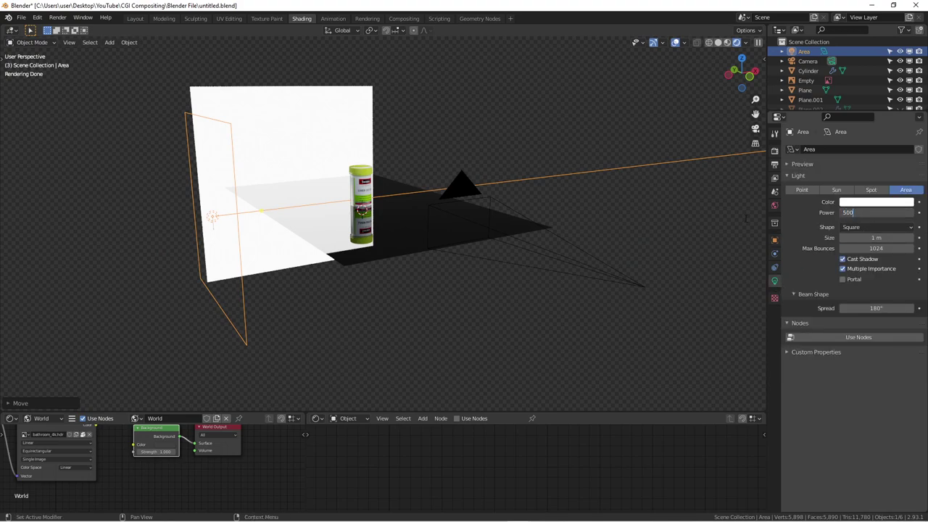
type("5000")
key("Return")
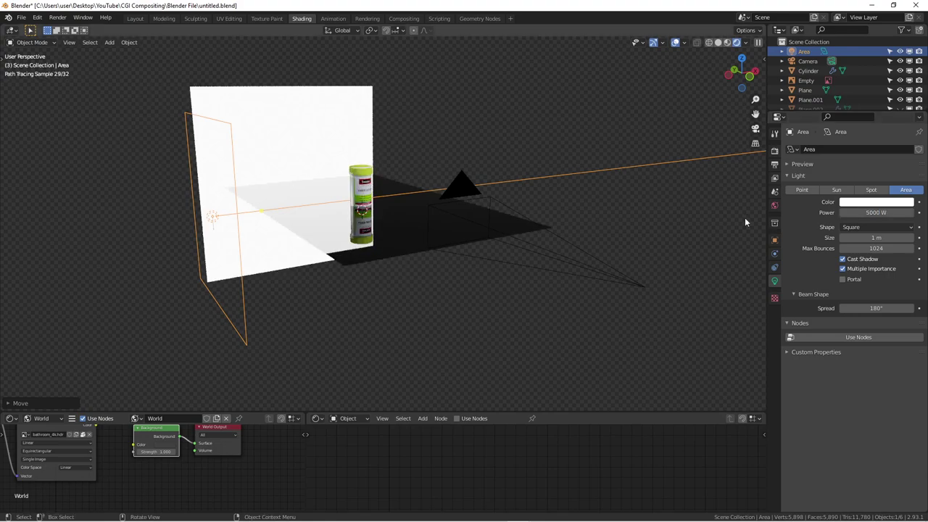
In top view, rotate the area light about -24.35° and move it toward the camera end of the floor
middle_click_drag(473, 197, 486, 246)
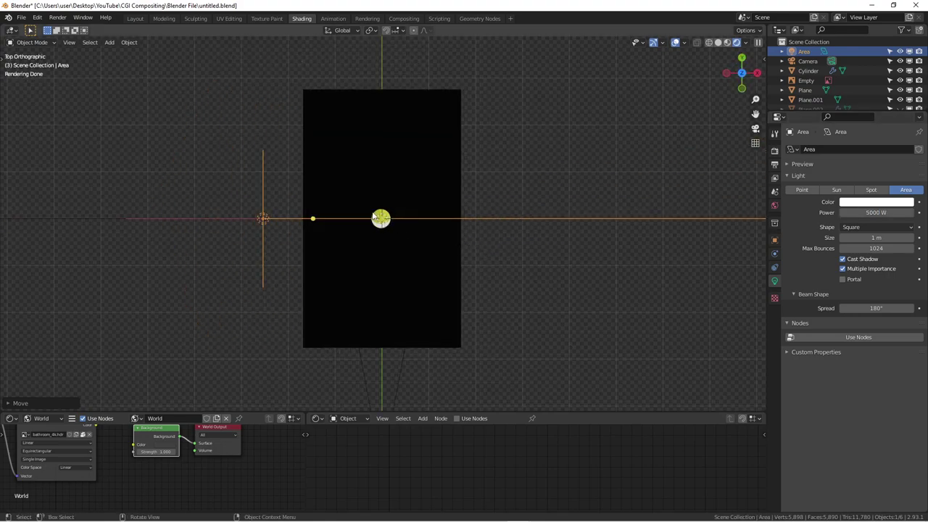
key("r")
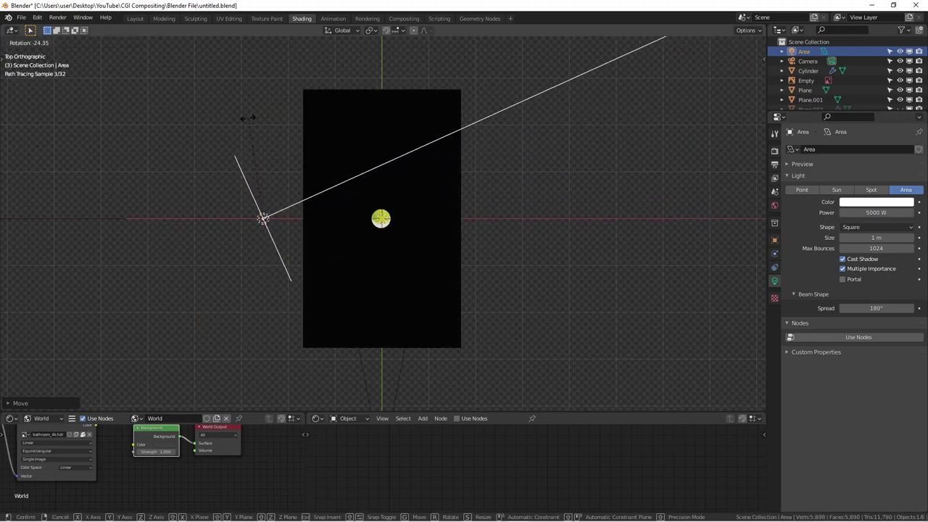
left_click(911, 25)
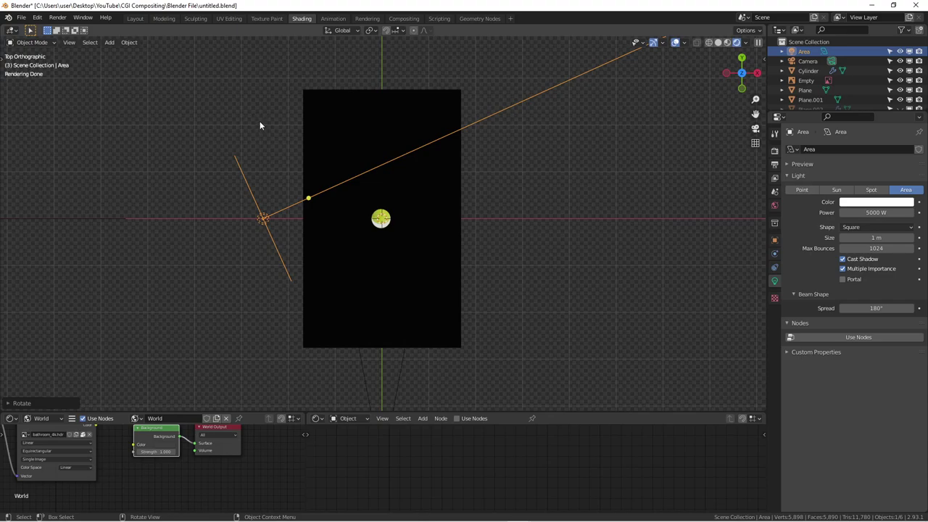
key("g")
left_click(279, 234)
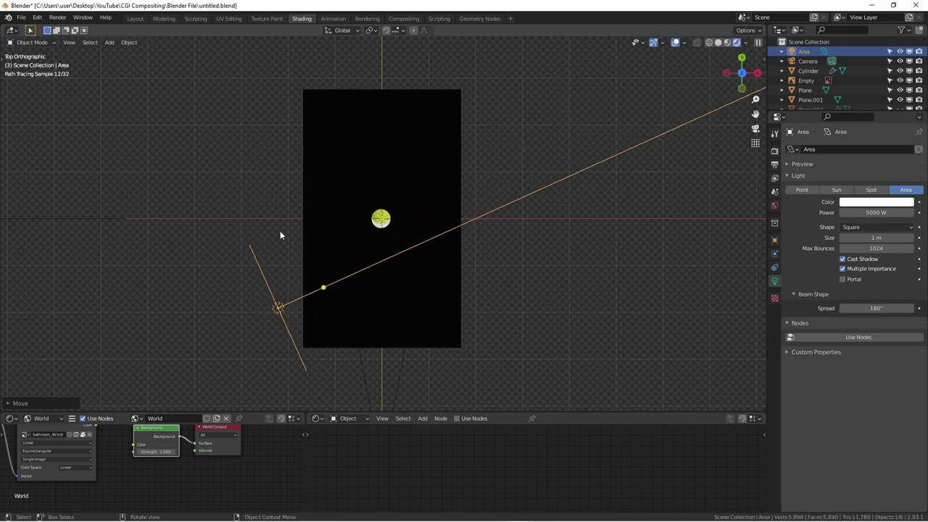
Move the area light to the opposite side of the floor and rotate it about -121.6° to face the bottle
key("g")
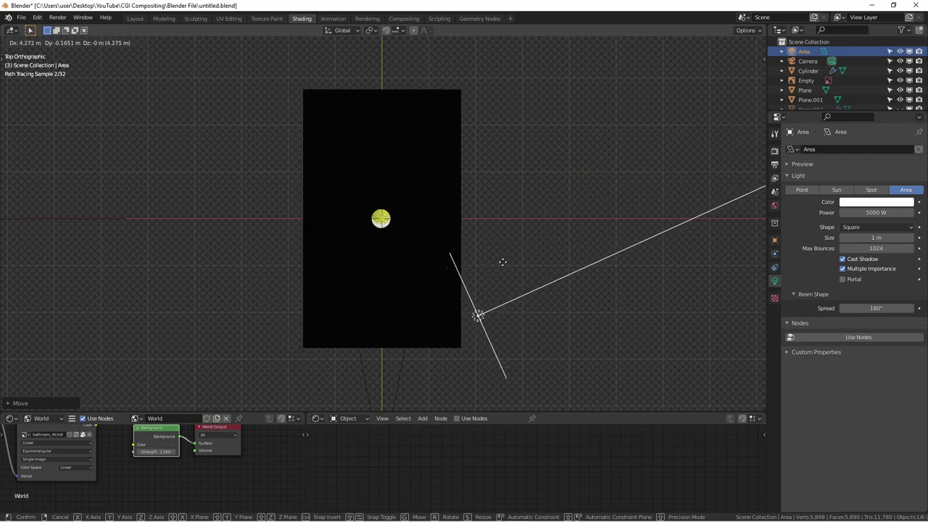
left_click(522, 268)
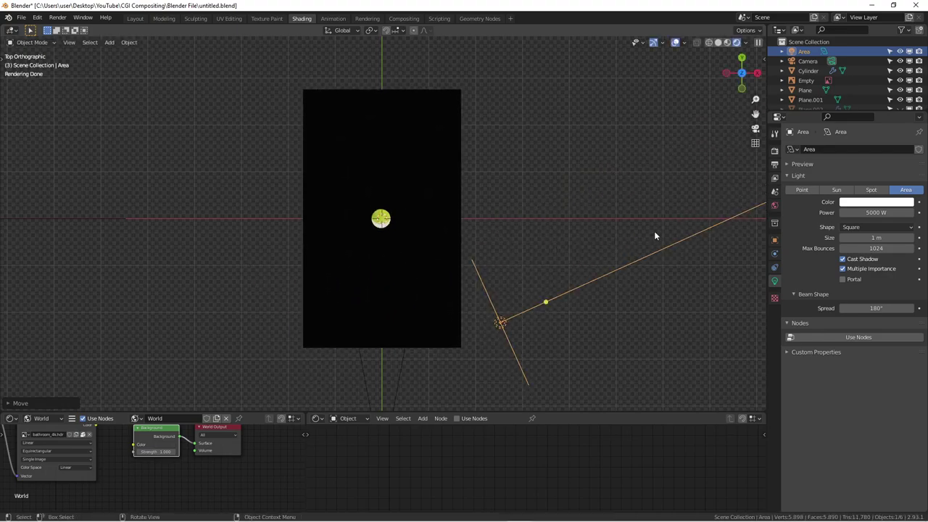
key("r")
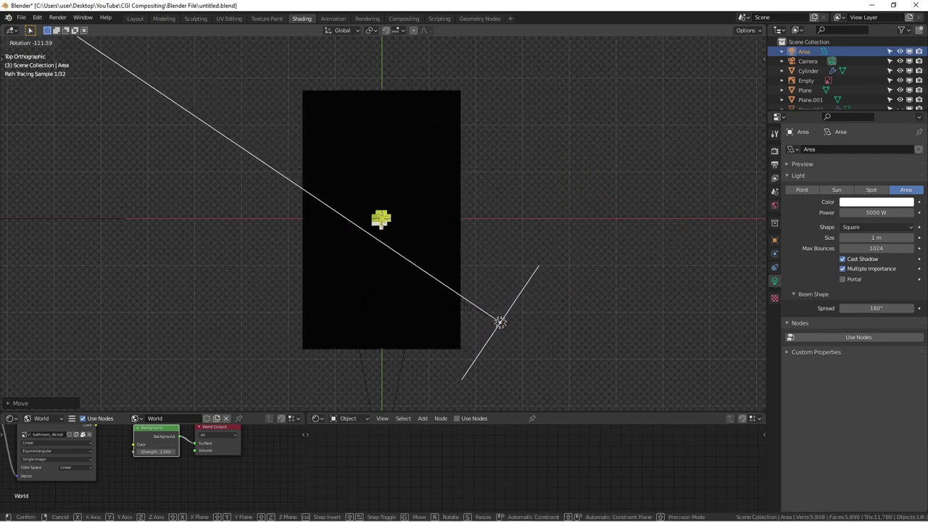
left_click(487, 332)
Unhide the red ribbon Plane.002 and select it in the camera view
key("KP_1")
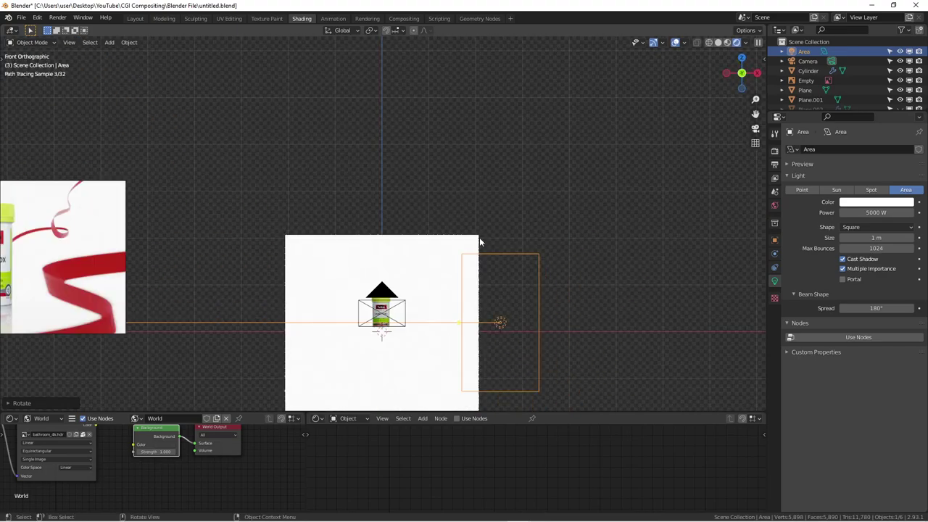
left_click_drag(850, 112, 851, 205)
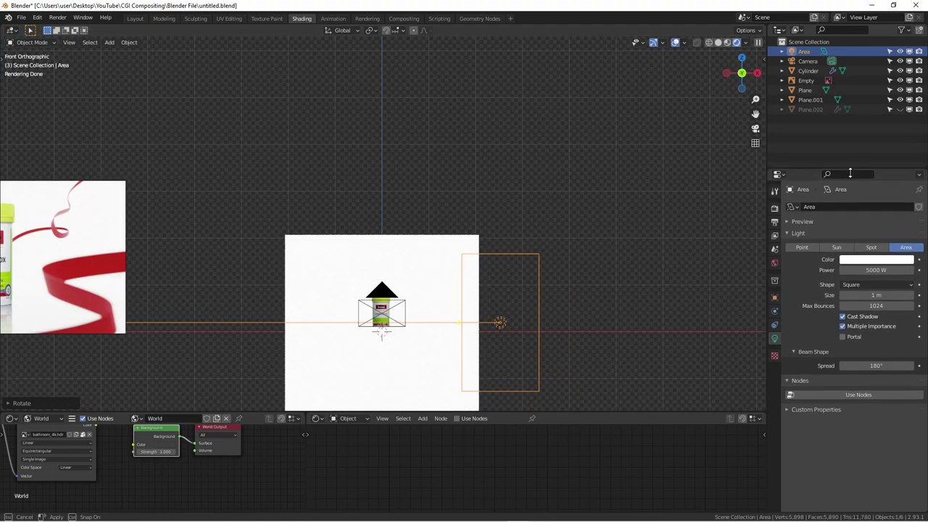
scroll(426, 222, "up", 2)
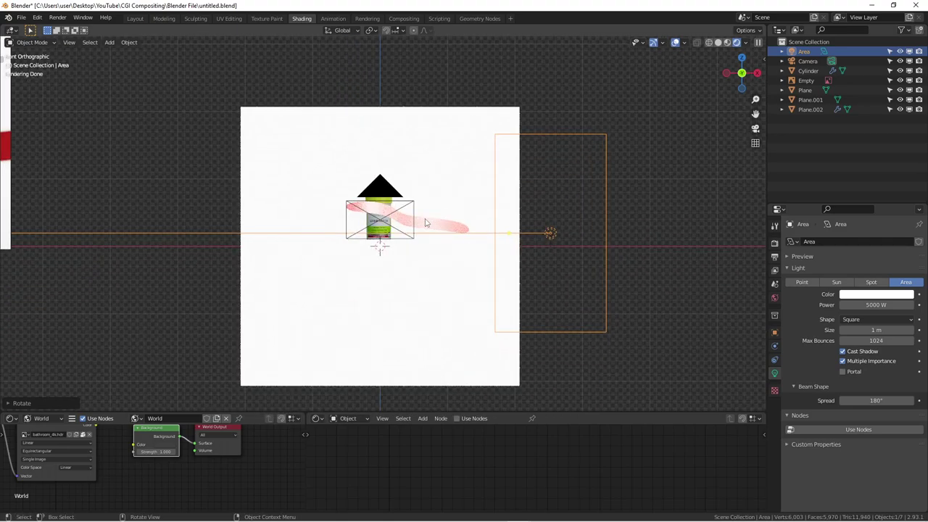
key("KP_0")
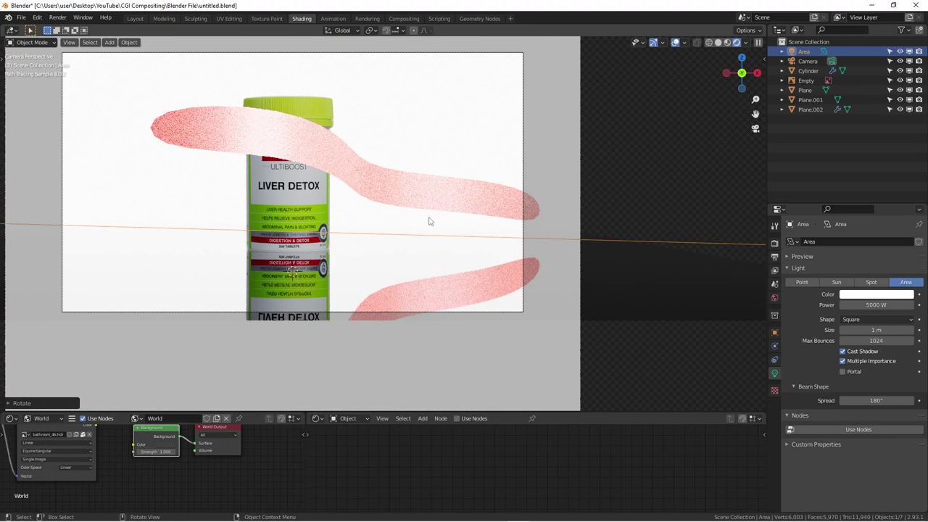
left_click(326, 157)
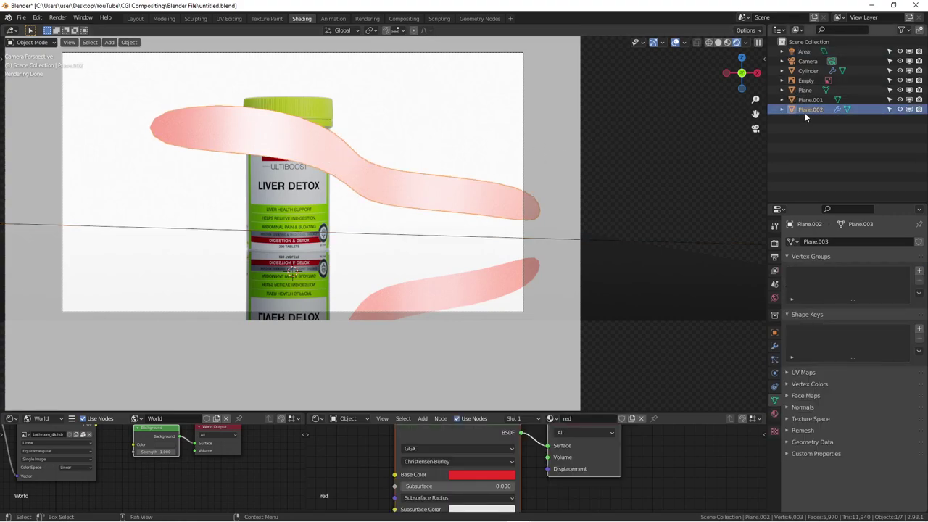
Reduce the area light's power to 1000 W
left_click(804, 51)
left_click(877, 304)
left_click_drag(863, 304, 784, 304)
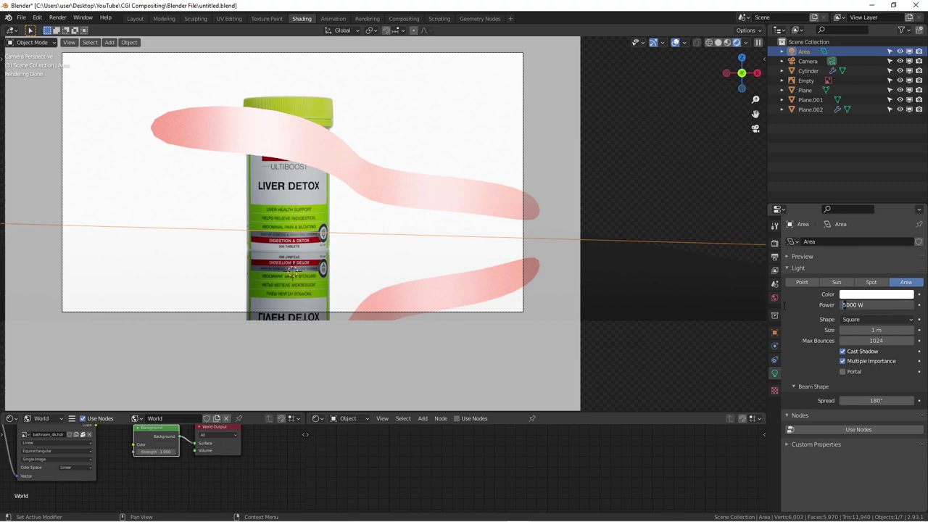
type("1000")
key("Return")
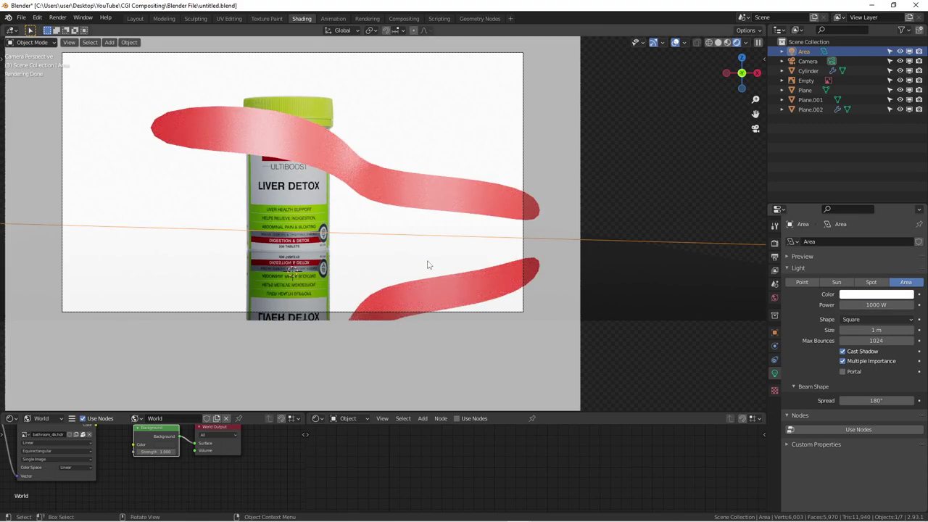
Rotate the ribbon upward in camera view and tilt it with a trackball rotation in top view until it stands edge-on
left_click(342, 154)
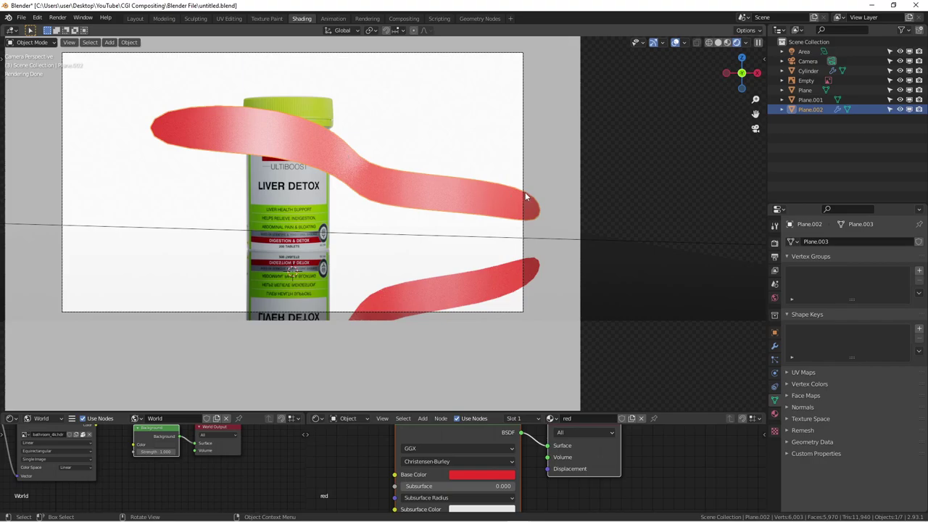
key("r")
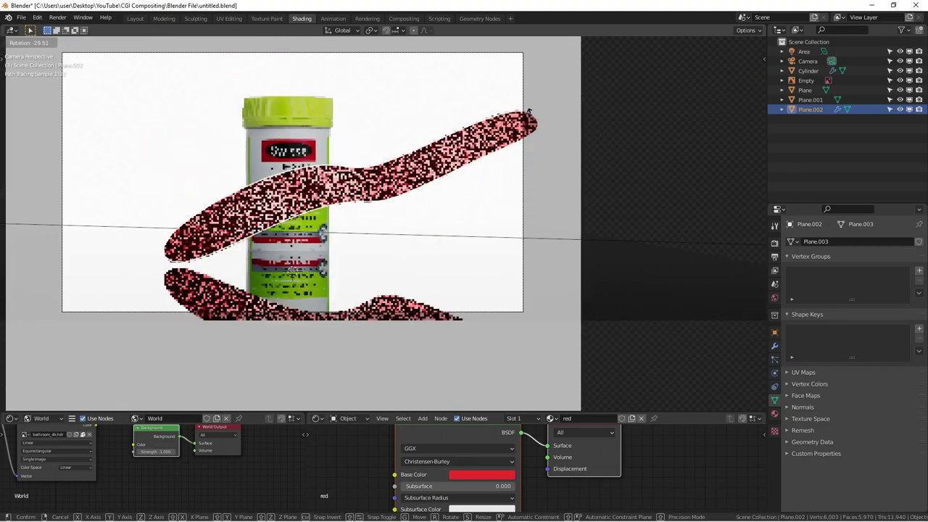
left_click(439, 153)
key("KP_7")
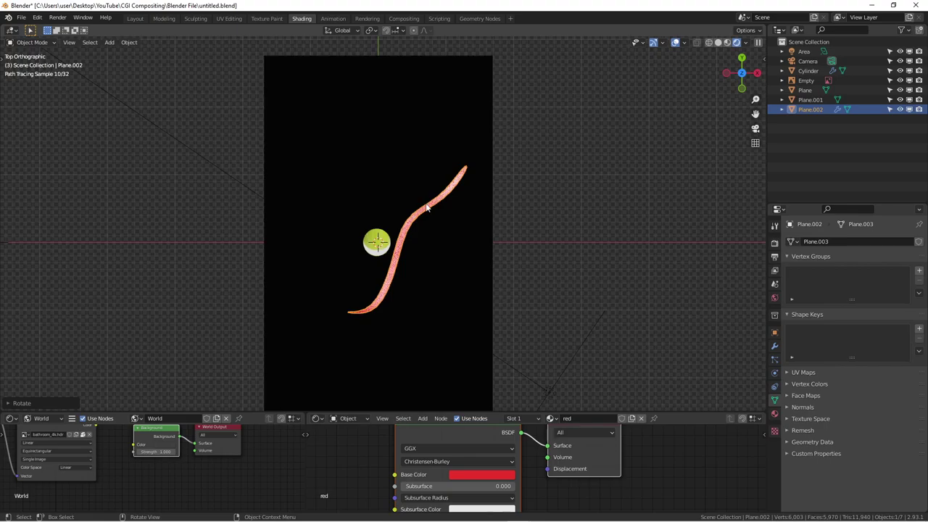
key("r")
key("r")
left_click(441, 226)
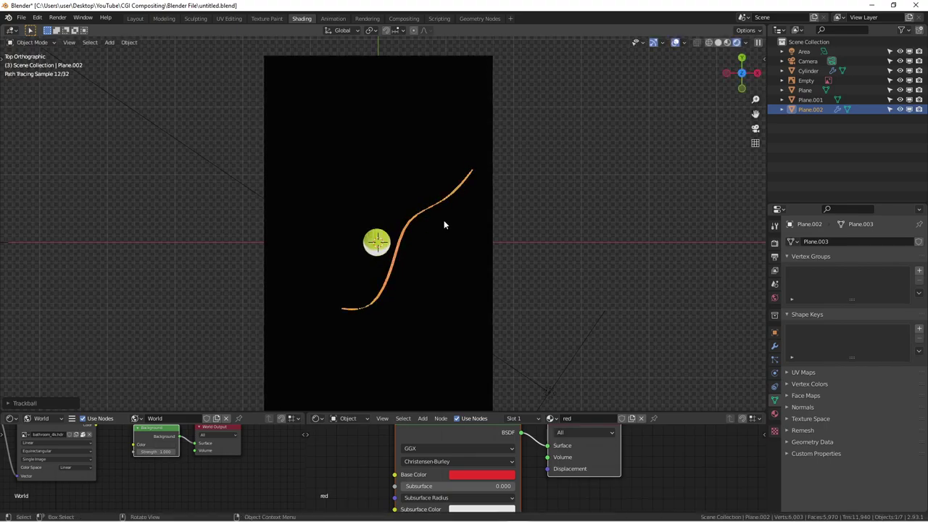
Move the ribbon sideways away from the bottle in top view and check its placement from the front and camera views
key("g")
left_click(480, 249)
key("KP_1")
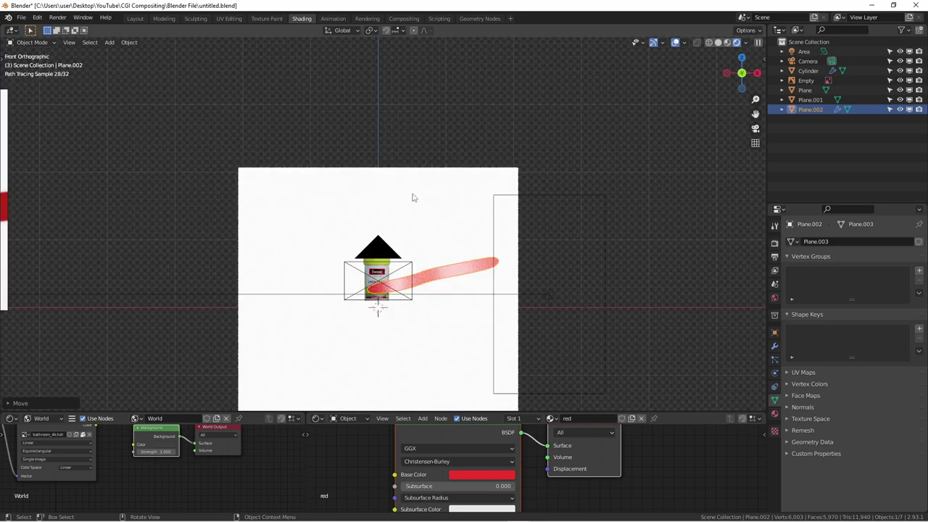
scroll(424, 286, "up", 4)
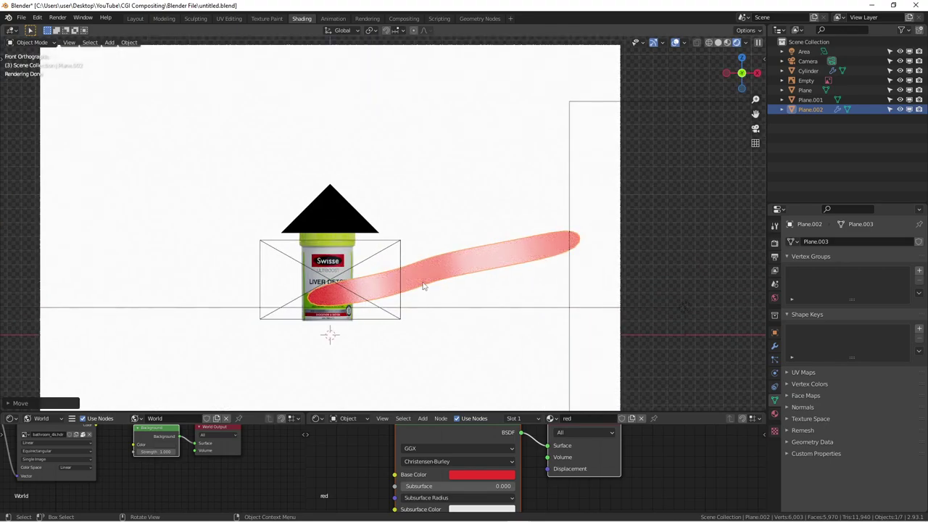
key("KP_0")
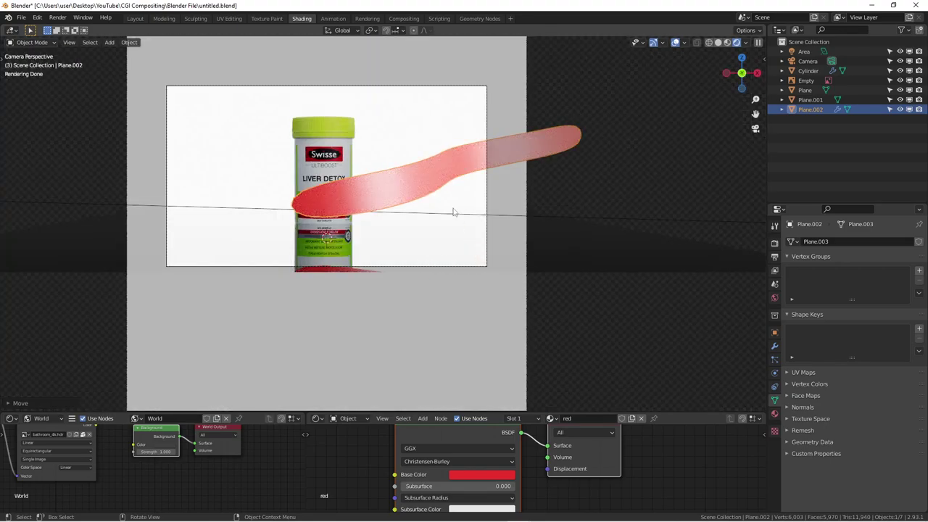
Scale the ribbon down and lower it beside the bottle, just above the reflective floor, in the camera view
key("s")
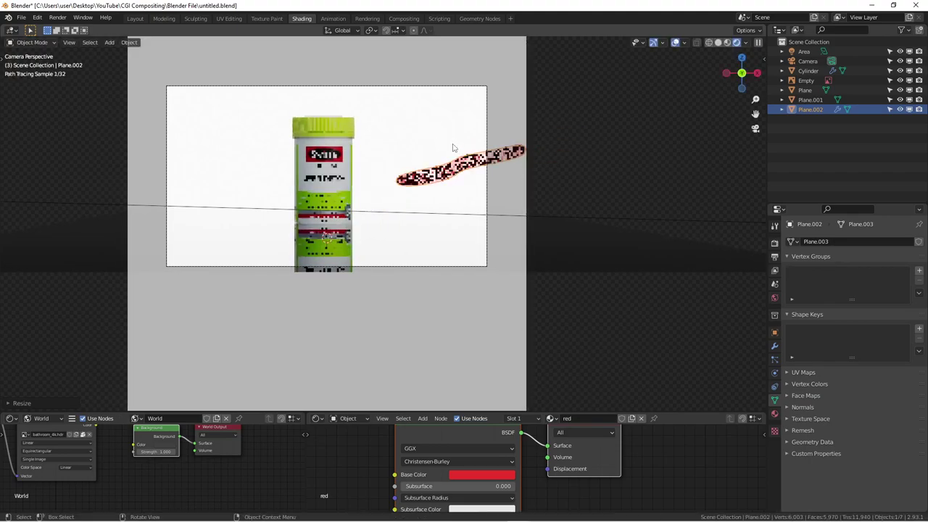
left_click(450, 148)
key("g")
left_click(429, 191)
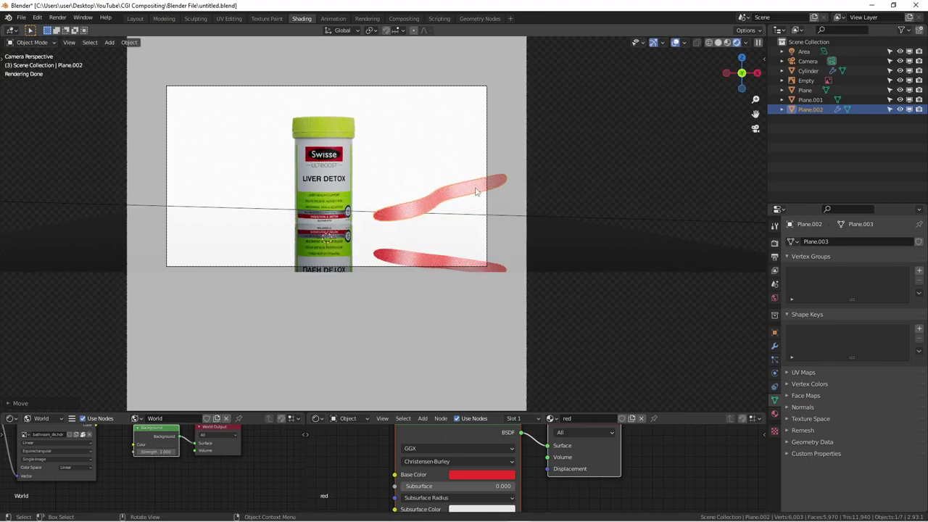
In Edit Mode, select the ribbon's far-end vertices and extrude them outward to lengthen the strip
middle_click_drag(478, 190, 495, 205)
key("Tab")
scroll(496, 205, "up", 3)
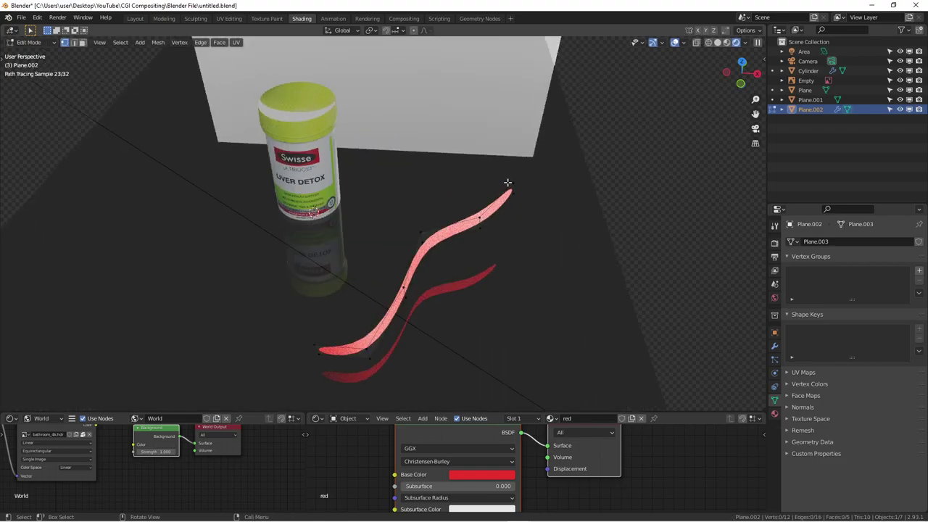
left_click_drag(501, 168, 527, 211)
right_click(603, 159, "ctrl")
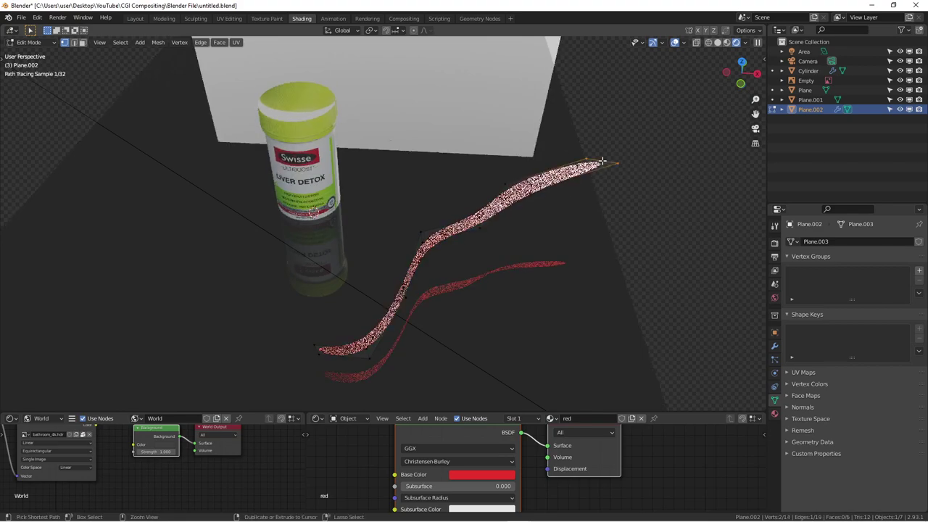
Extrude the ribbon's far end outward twice more to curve and lengthen the strip, and return to Object Mode
right_click(660, 134, "ctrl")
middle_click_drag(640, 211, 654, 109)
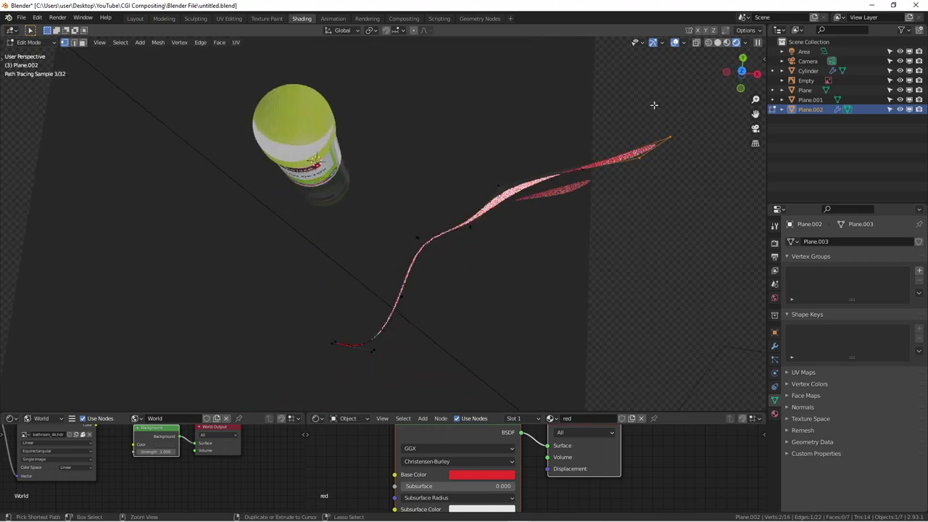
right_click(584, 88, "ctrl")
mouse_move(583, 88)
middle_mouse_down()
mouse_move(549, 89)
mouse_move(564, 119)
mouse_move(594, 86)
middle_mouse_up()
key("KP_1")
key("Tab")
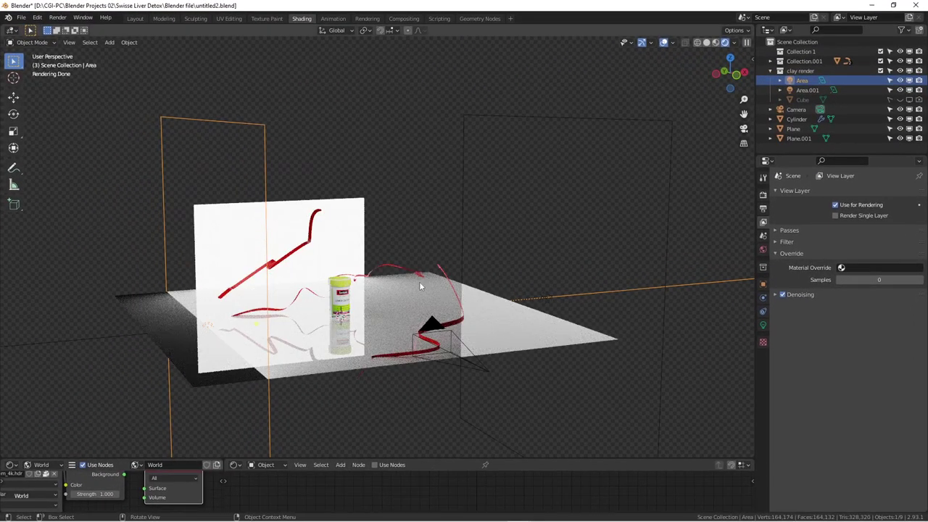
Select the upright backdrop plane and examine its Emission material nodes in an enlarged shader editor
middle_click_drag(419, 281, 449, 297)
middle_click_drag(574, 249, 406, 406)
left_click(200, 170)
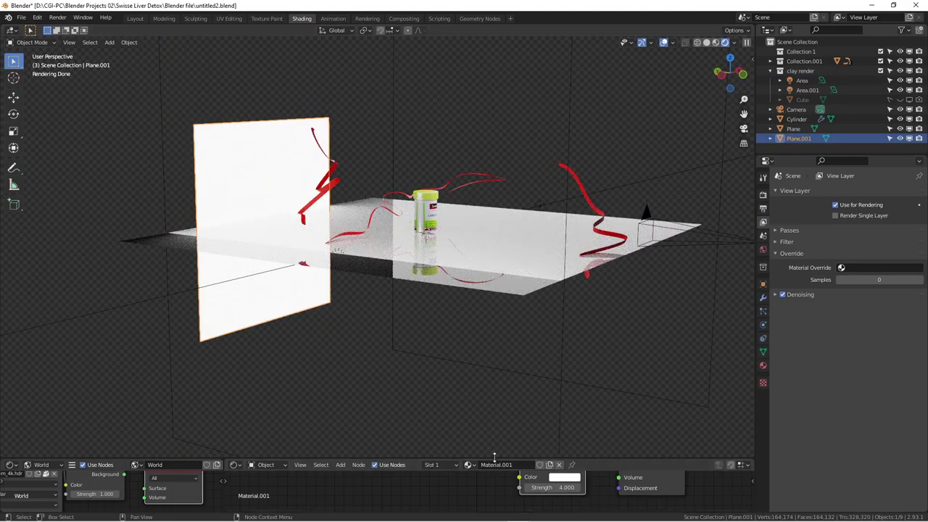
left_click_drag(495, 458, 494, 259)
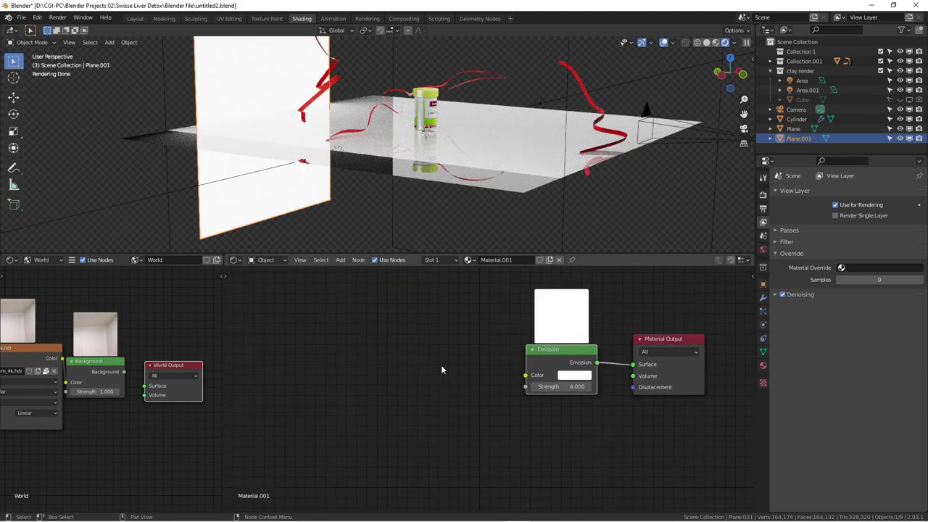
key("Home")
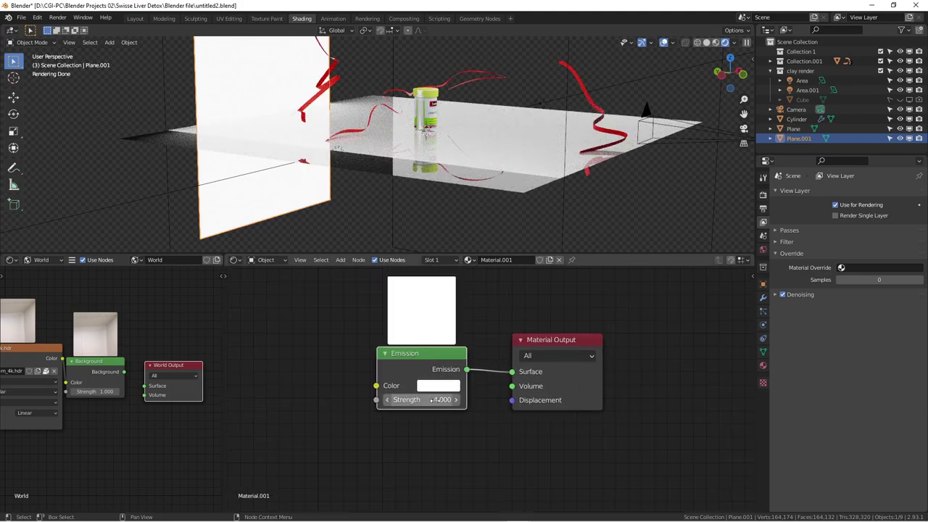
Select the floor plane and examine the Specular and Roughness settings of its Principled BSDF material
mouse_move(383, 177)
middle_mouse_down()
mouse_move(308, 213)
mouse_move(384, 205)
middle_mouse_up()
left_click(426, 200)
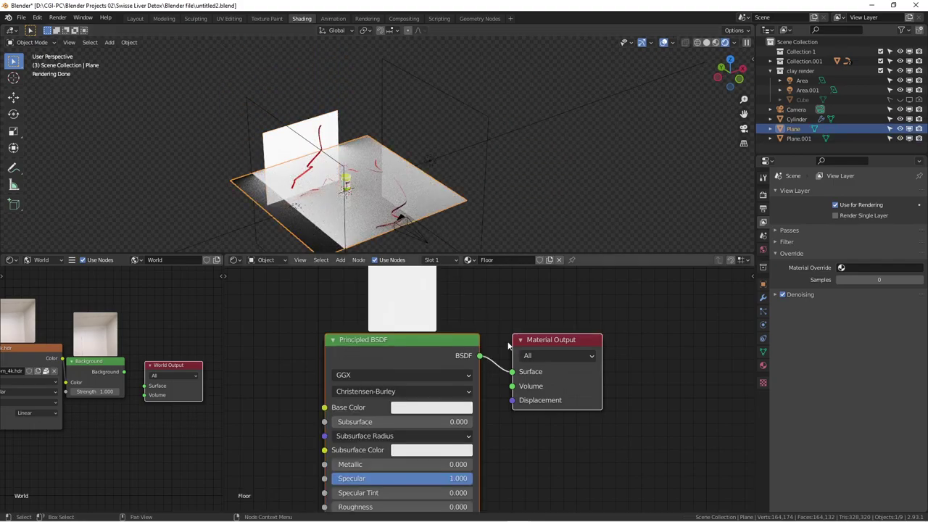
scroll(487, 343, "down", 1)
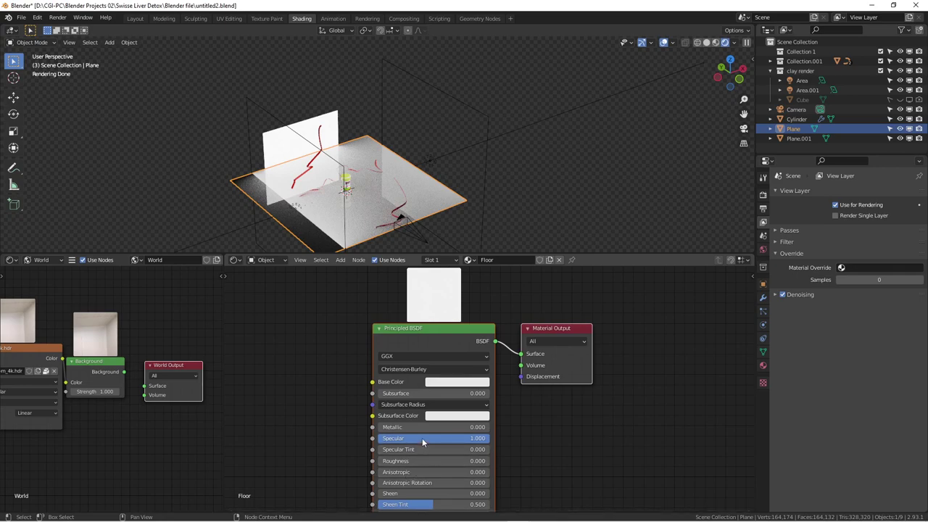
scroll(423, 438, "up", 2)
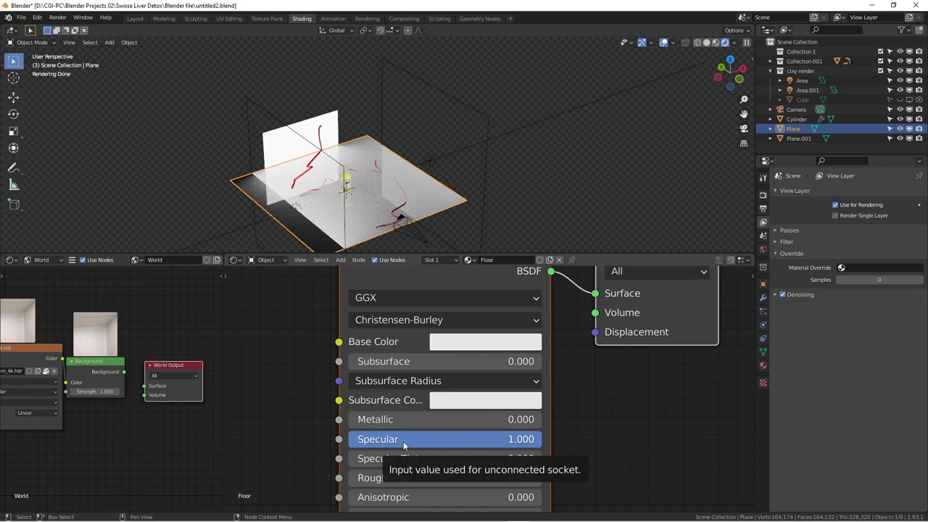
scroll(404, 441, "down", 1)
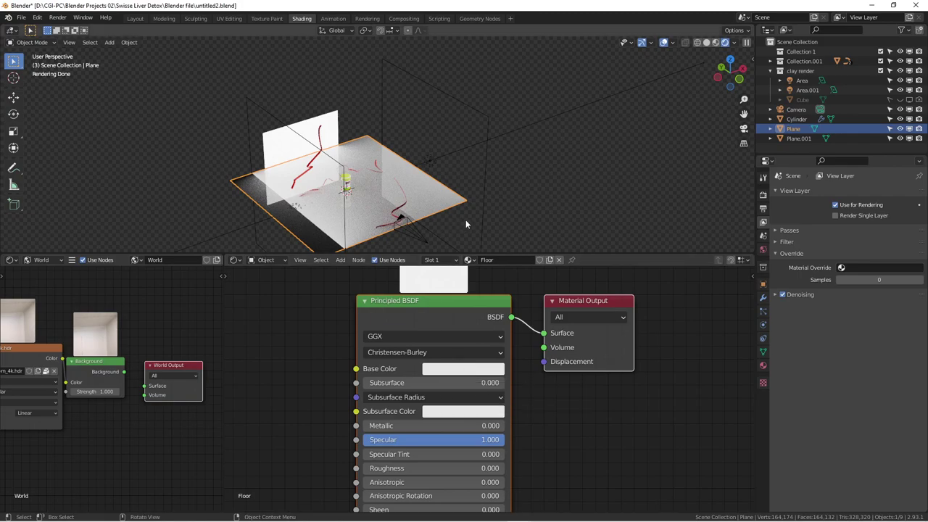
left_click_drag(498, 255, 498, 484)
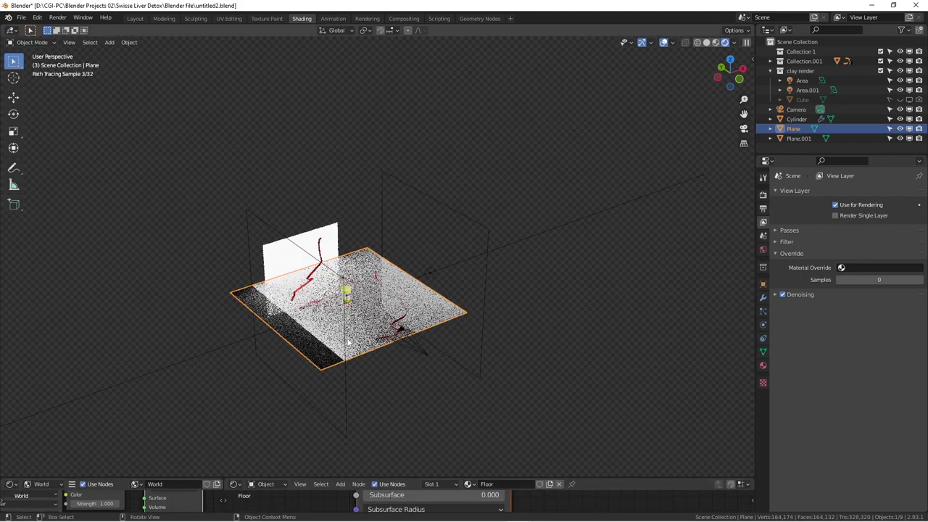
Select the foreground and background ribbon curves in turn and inspect their placement around the bottle
scroll(374, 302, "up", 4)
middle_click_drag(370, 227, 480, 272)
left_click(471, 270)
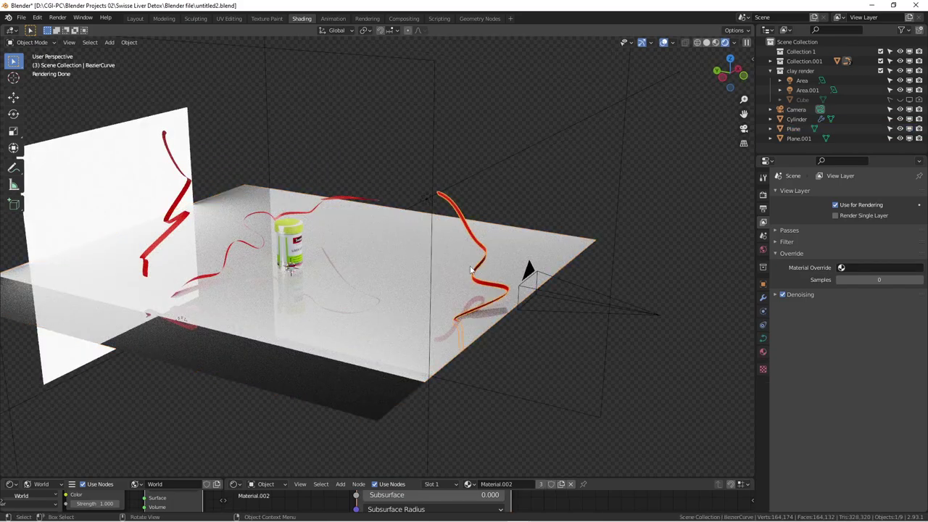
left_click(311, 211)
left_click(174, 224)
middle_click_drag(528, 265, 504, 274)
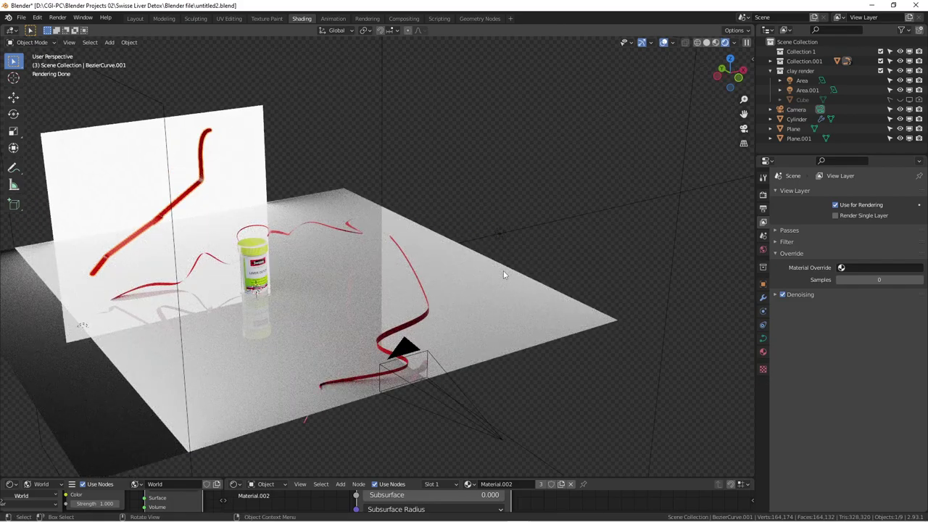
Select the foreground ribbon in camera view and compare its full outline with the camera frame
key("KP_0")
left_click(542, 218)
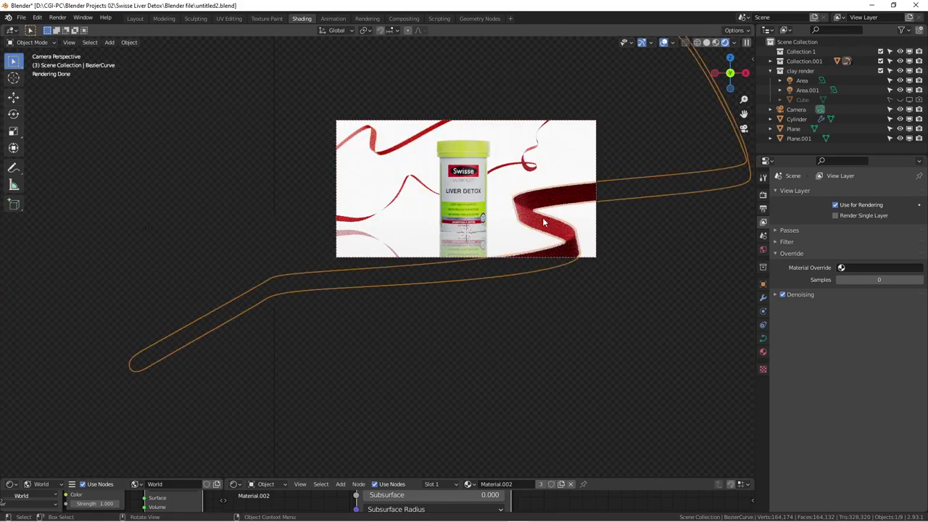
scroll(519, 304, "down", 3)
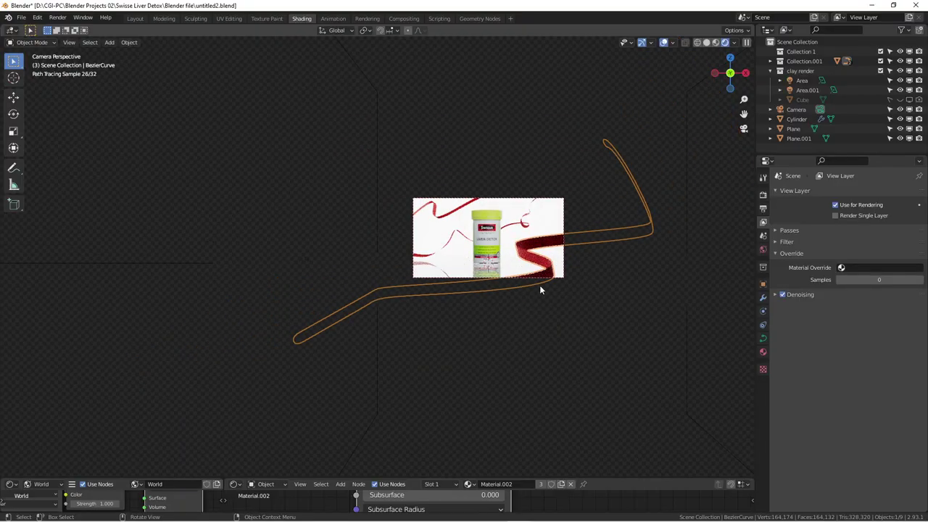
middle_click_drag(539, 290, 582, 315)
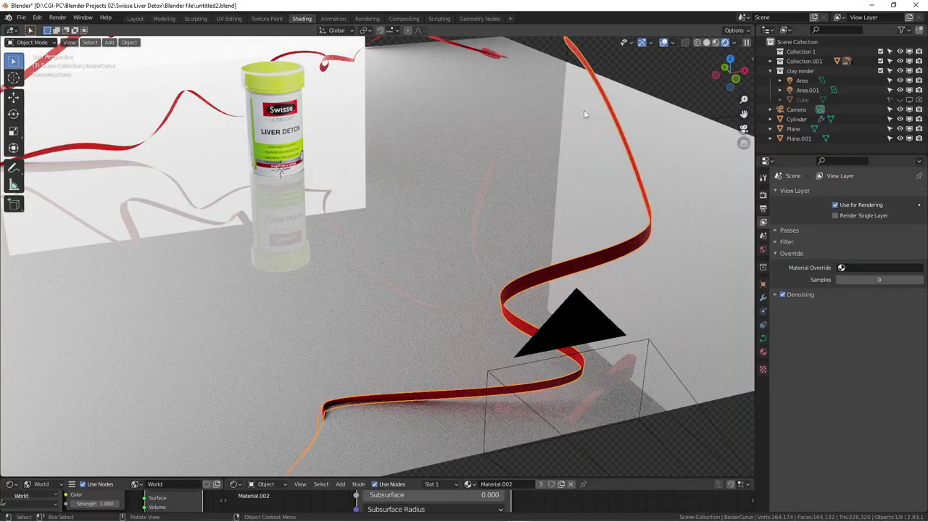
Select the area light beside the bottle and inspect the arrangement of lights, backdrop and floor from several angles
scroll(435, 141, "down", 3)
middle_click_drag(435, 141, 377, 148)
middle_click_drag(58, 184, 212, 192)
scroll(163, 181, "down", 3)
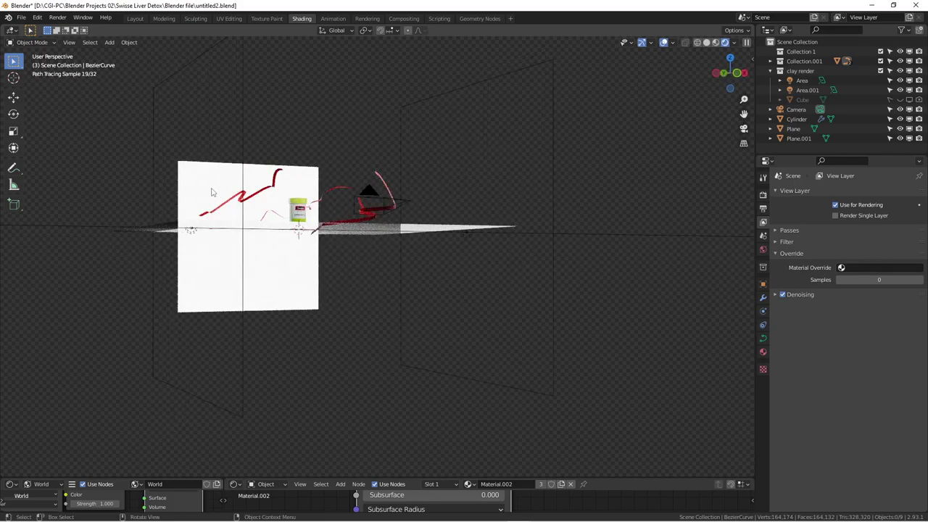
left_click(212, 192)
left_click(194, 236)
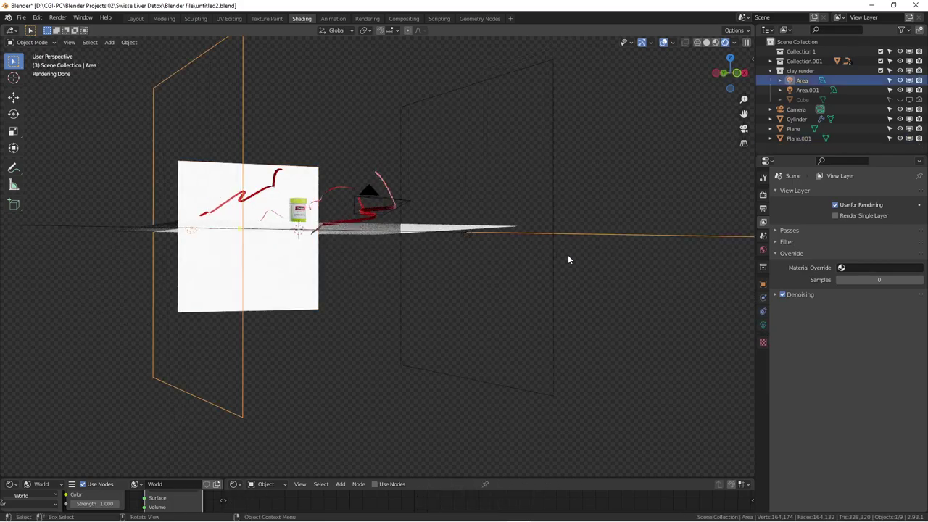
middle_click_drag(499, 235, 325, 138)
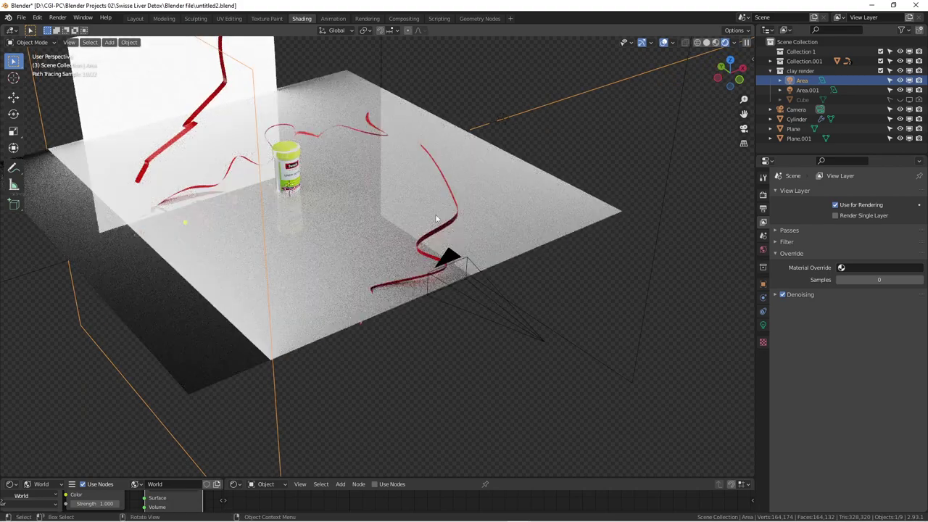
middle_click_drag(513, 221, 444, 215)
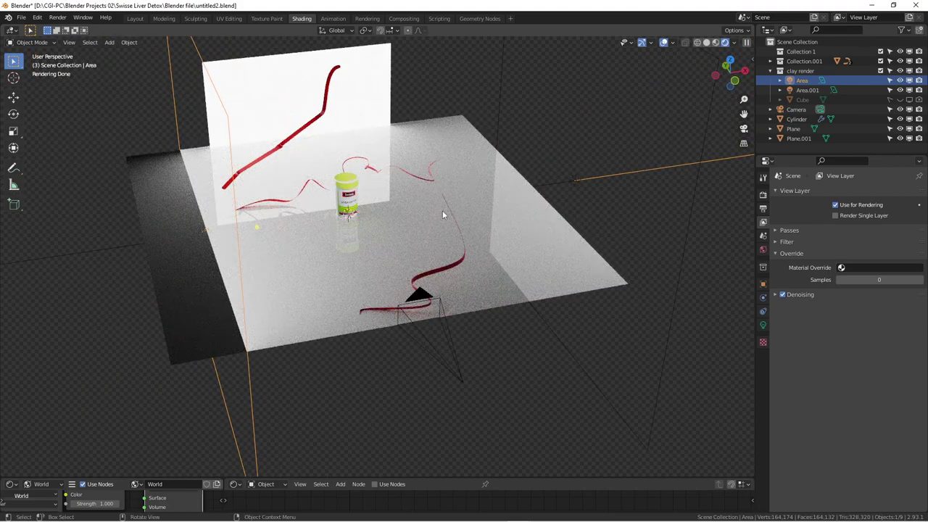
Examine the bottle, its cap edge and the ribbons up close through the camera, with the clay render collection collapsed
key("KP_0")
scroll(532, 237, "up", 3)
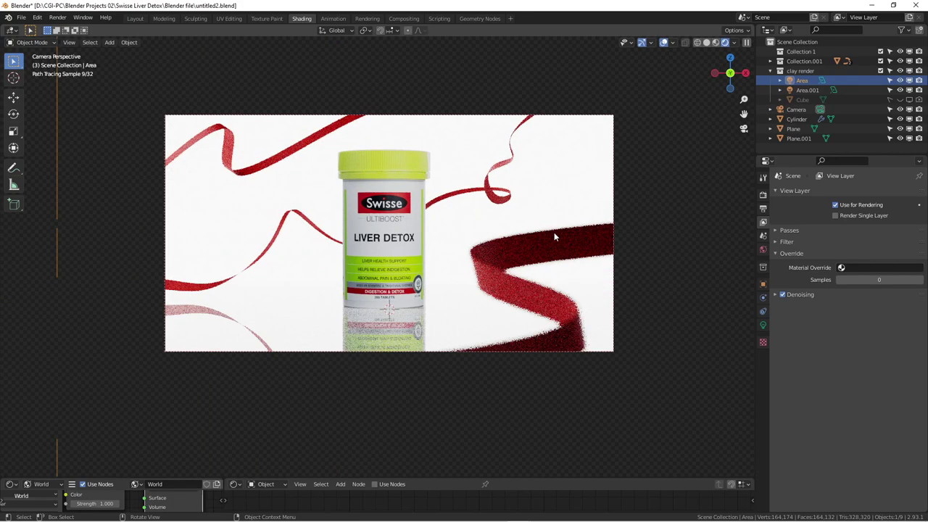
scroll(406, 255, "up", 1)
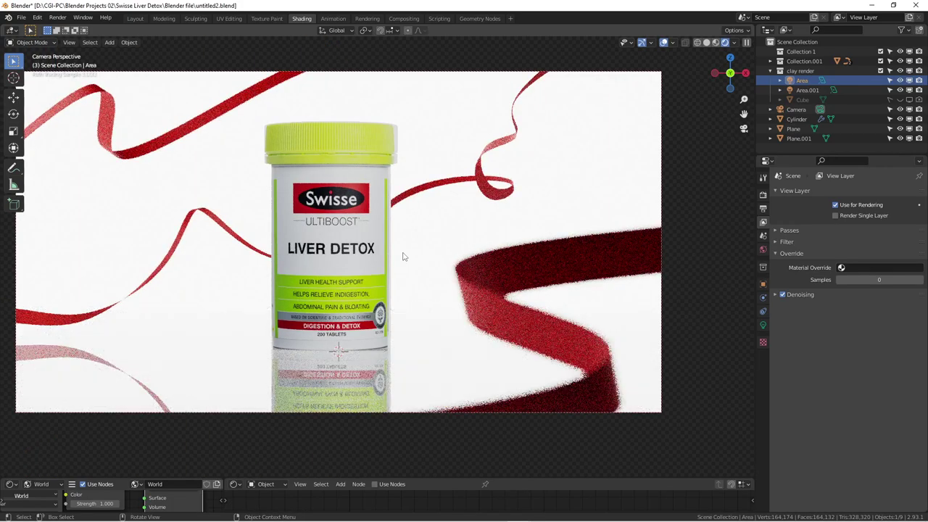
middle_click_drag(411, 257, 429, 257, "shift")
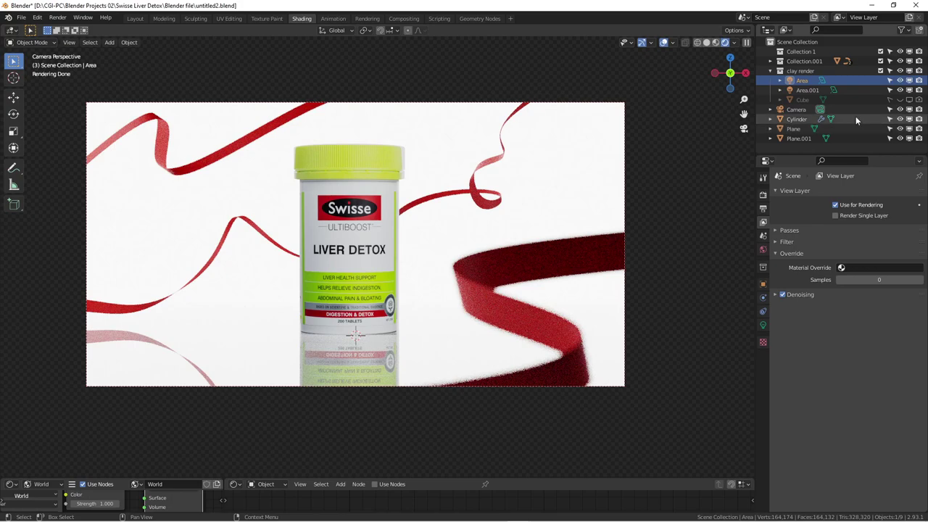
left_click(771, 71)
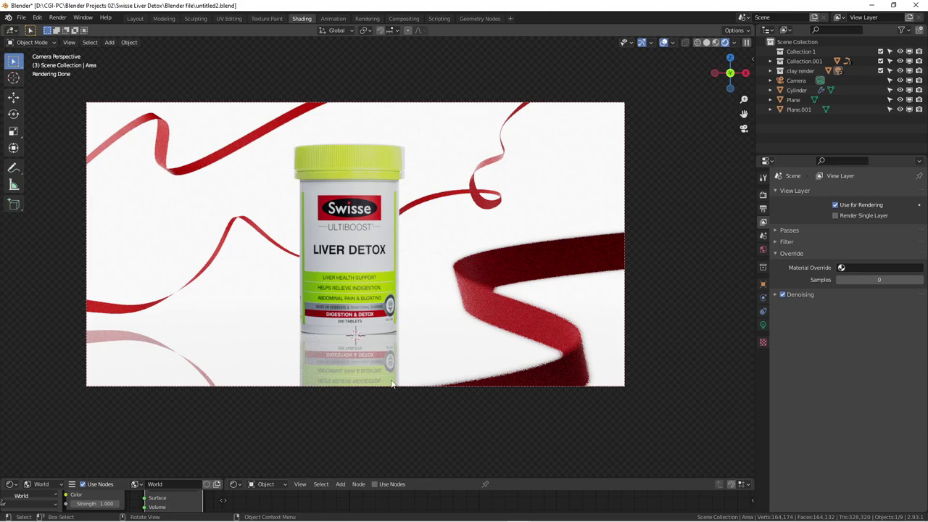
scroll(393, 150, "up", 6)
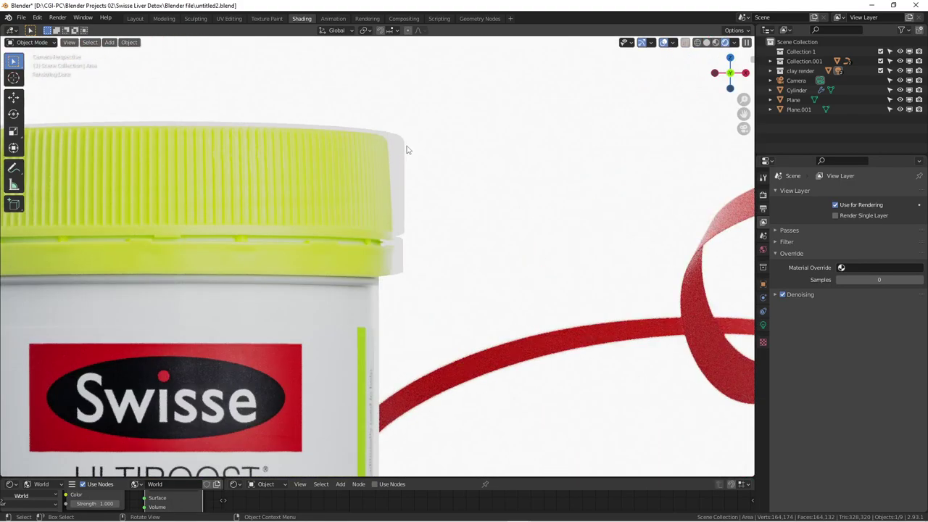
scroll(334, 258, "down", 6)
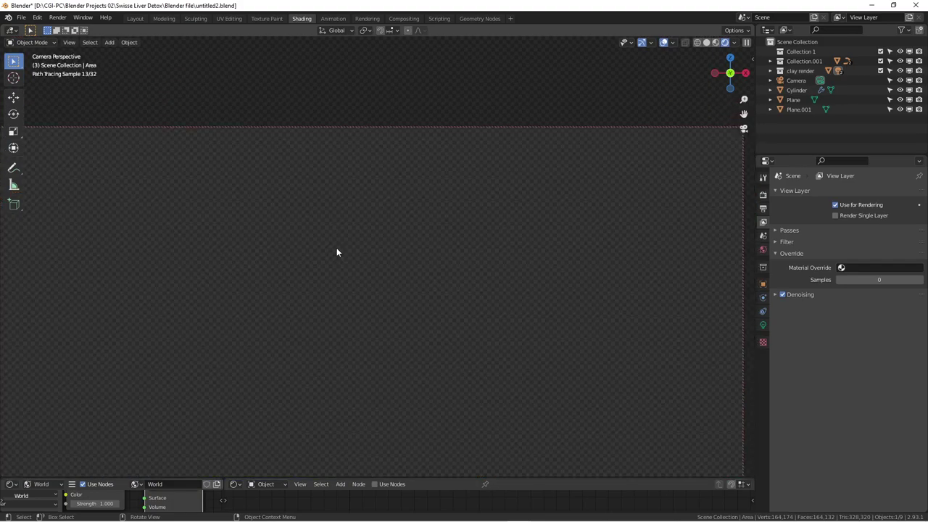
scroll(343, 253, "down", 2)
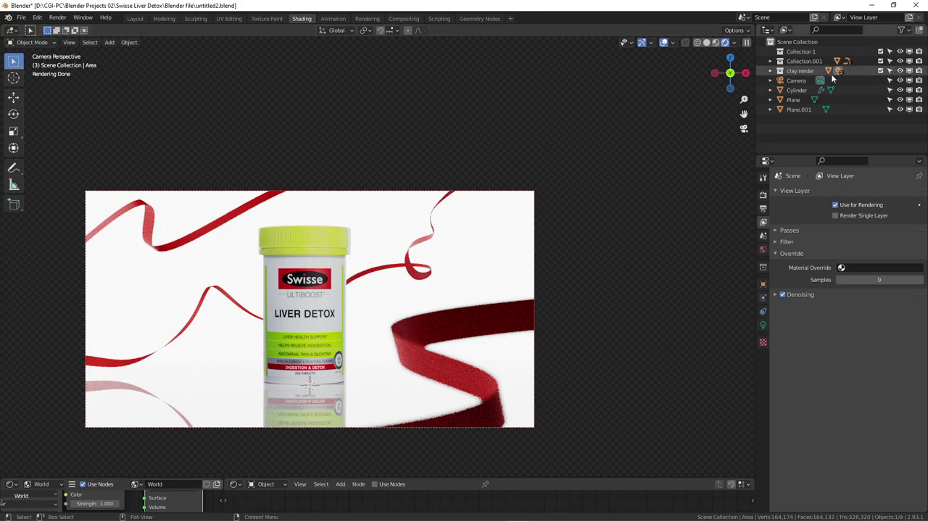
Hide the Cylinder bottle in the viewport and disable it in renders
left_click(900, 90)
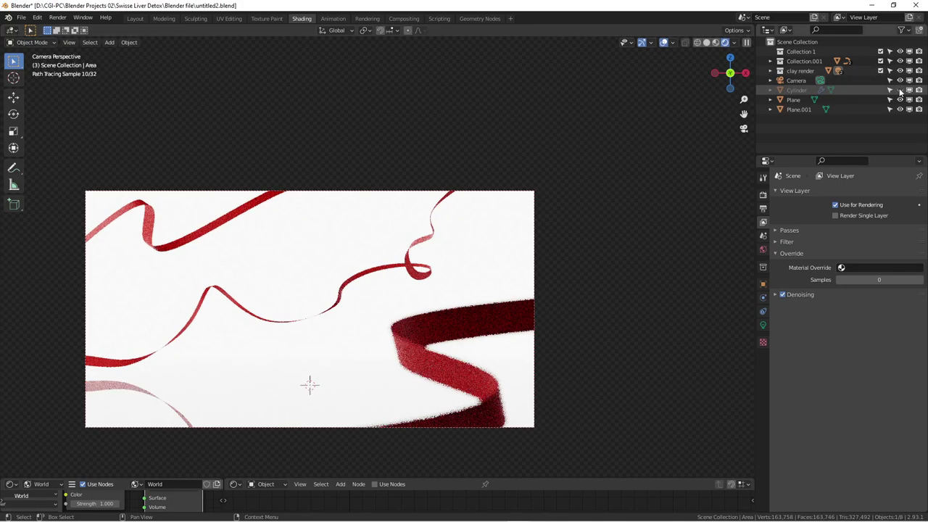
mouse_move(327, 276)
middle_mouse_down("shift")
mouse_move(476, 213)
mouse_move(477, 223)
middle_mouse_up("shift")
scroll(477, 223, "up", 1)
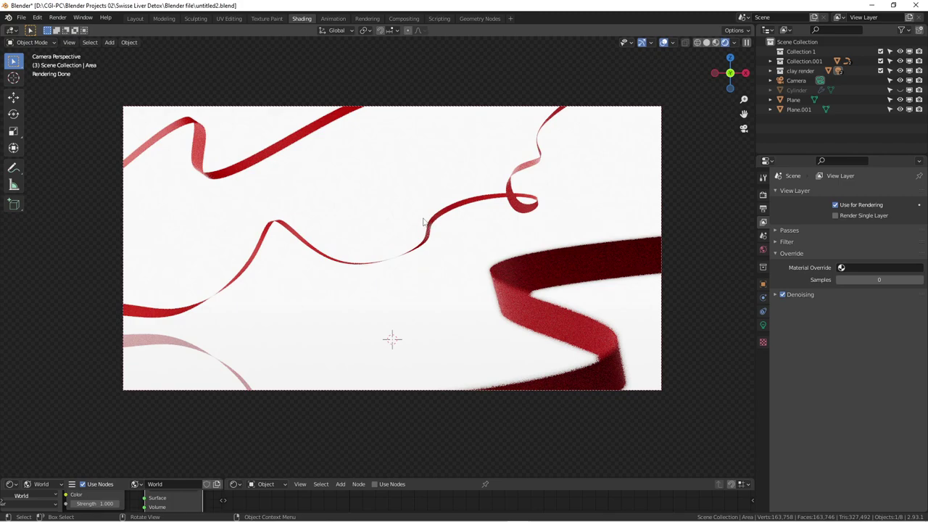
left_click(920, 90)
key("XF86AudioLowerVolume")
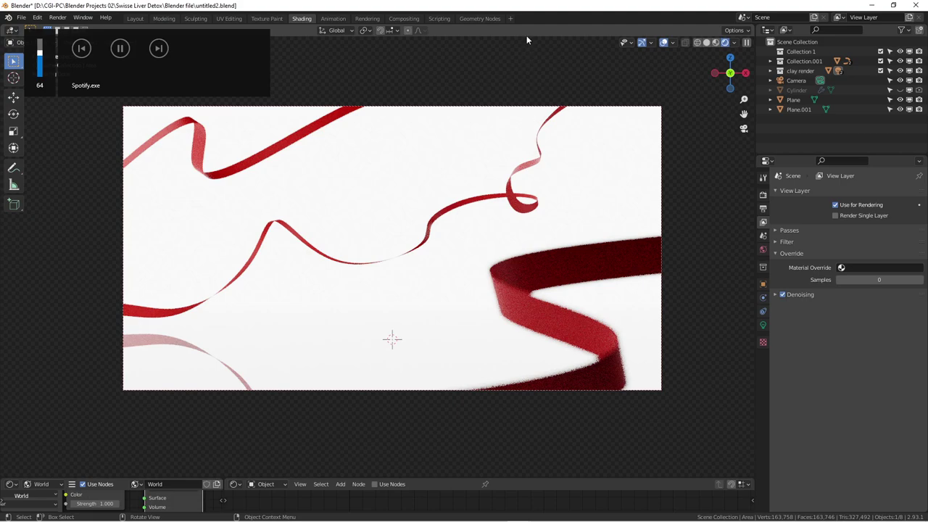
left_click(484, 91)
key("XF86AudioRaiseVolume")
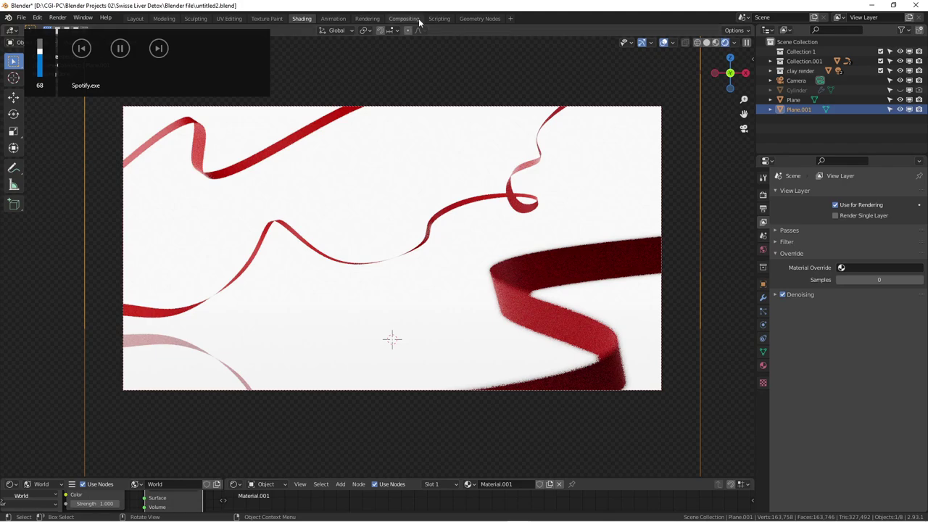
left_click(76, 254)
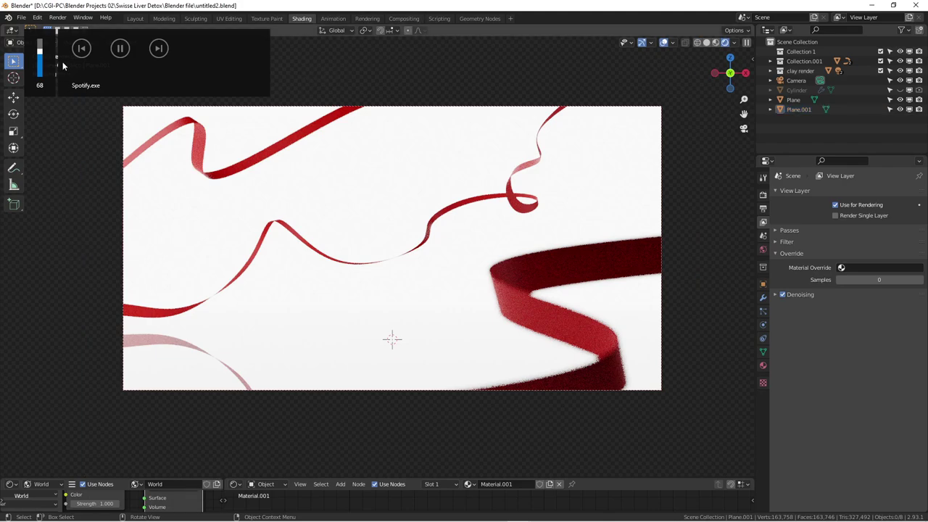
left_click(370, 66)
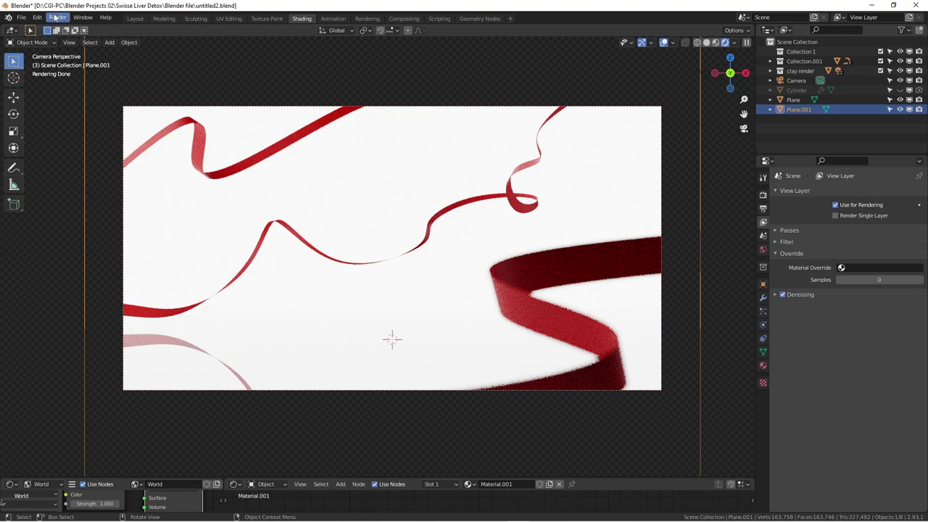
Render the camera view of the ribbons and background as a still image and fit the result in view
left_click(61, 20)
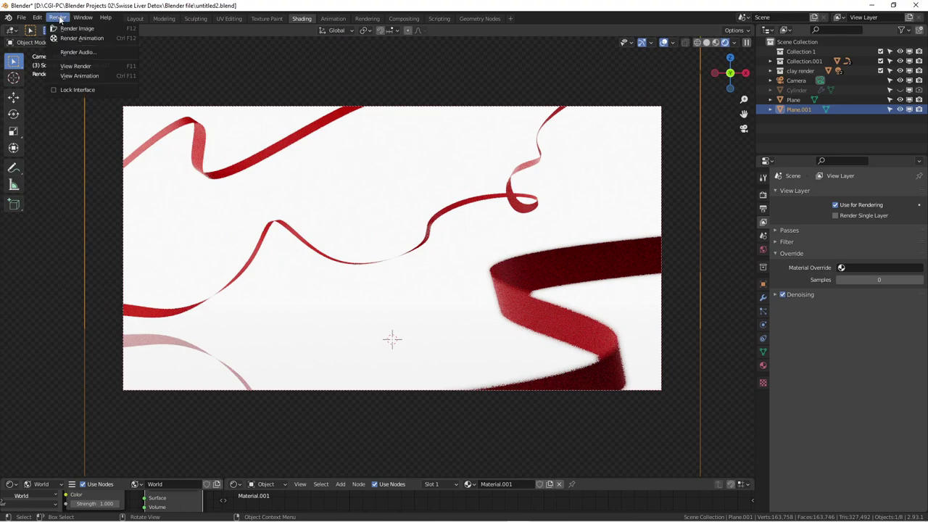
left_click(129, 30)
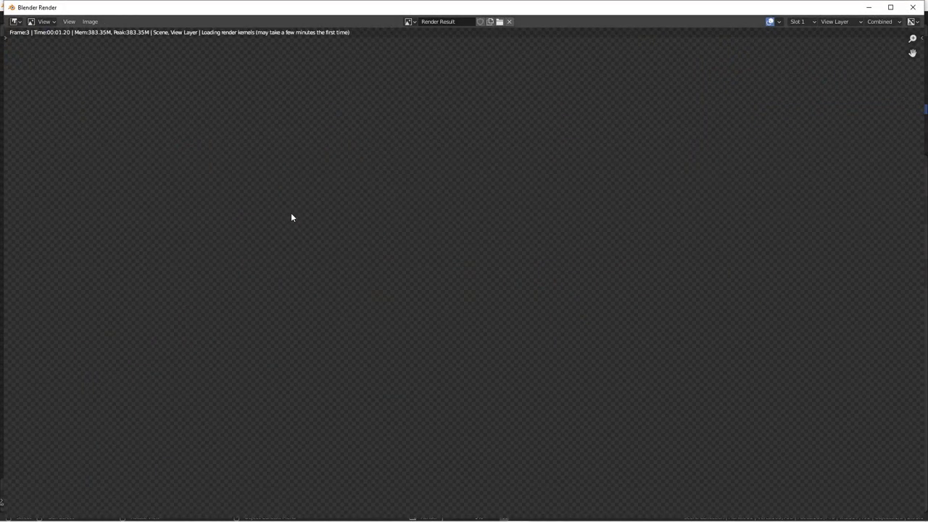
scroll(373, 197, "down", 4)
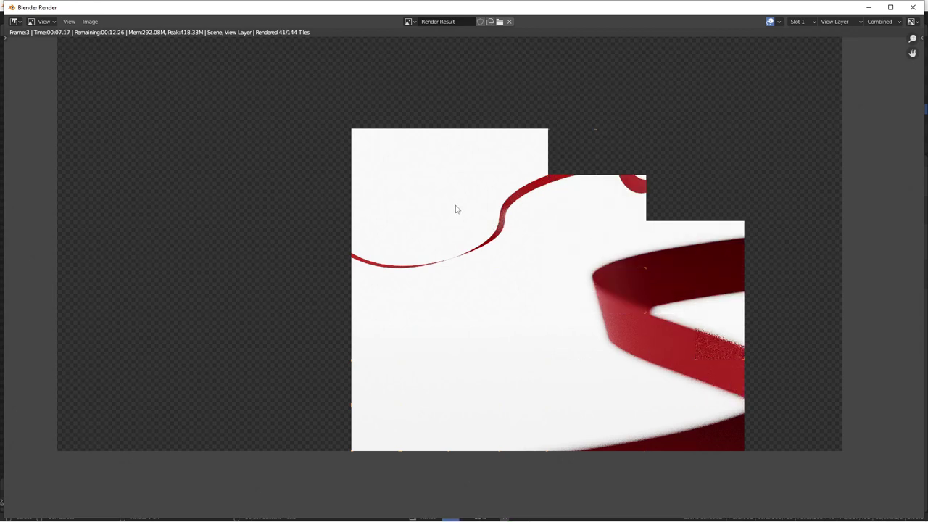
Switch to the master simple.psb composite in Photoshop and deselect all layers to view the bottle with the ribbons
middle_click_drag(451, 207, 439, 241)
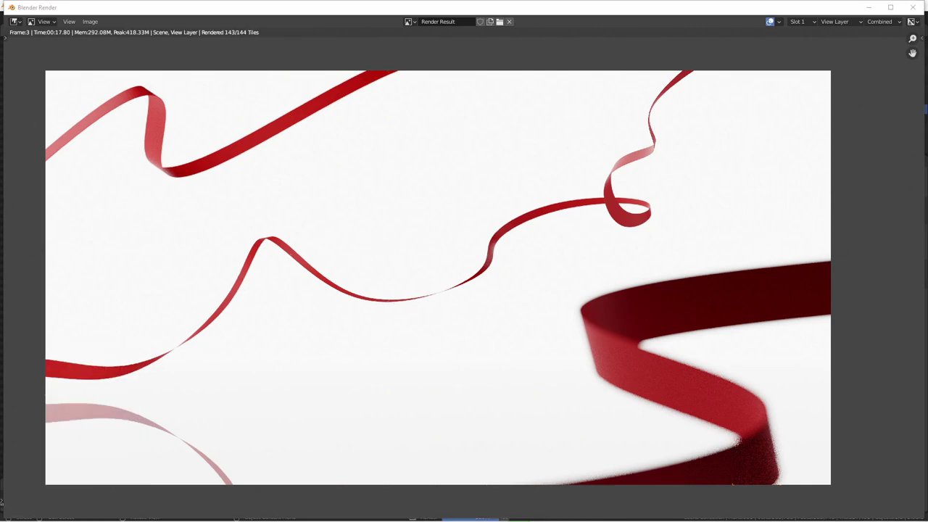
key("alt+Tab")
left_click(803, 86)
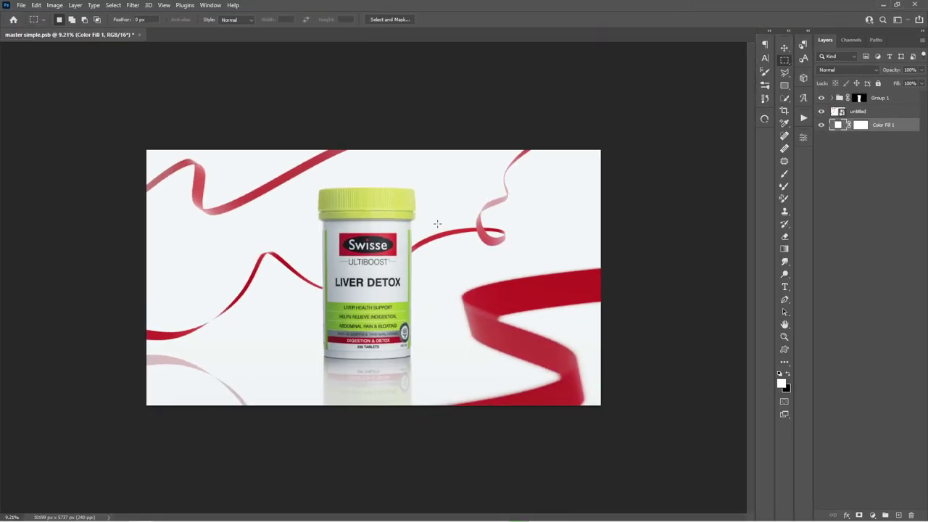
left_click(917, 226)
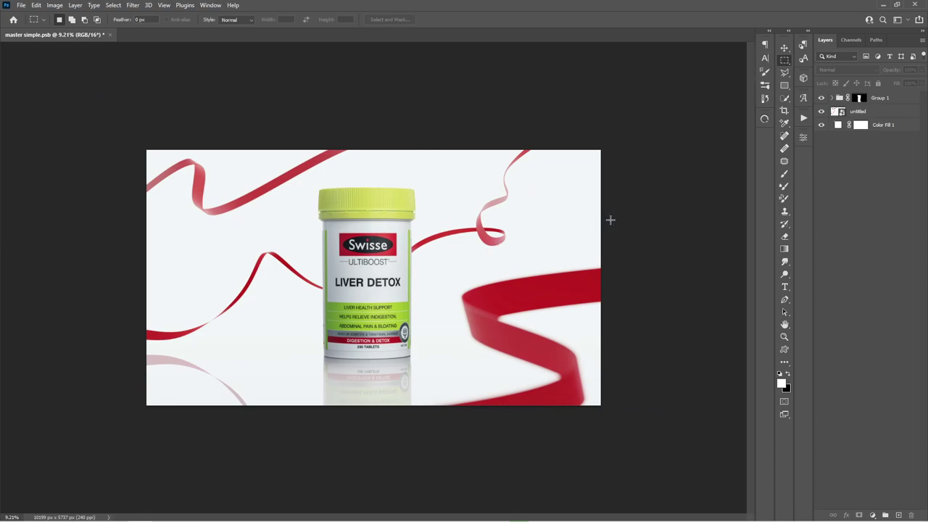
key("z")
left_click_drag(609, 216, 643, 203)
key("m")
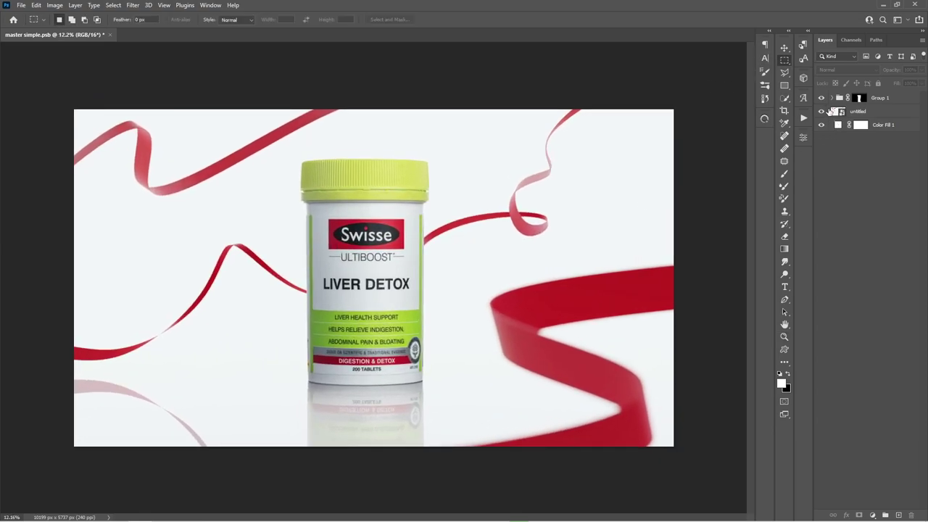
Hide and restore the untitled ribbon render and the Group 1 bottle in turn, and select the untitled layer
left_click(821, 111)
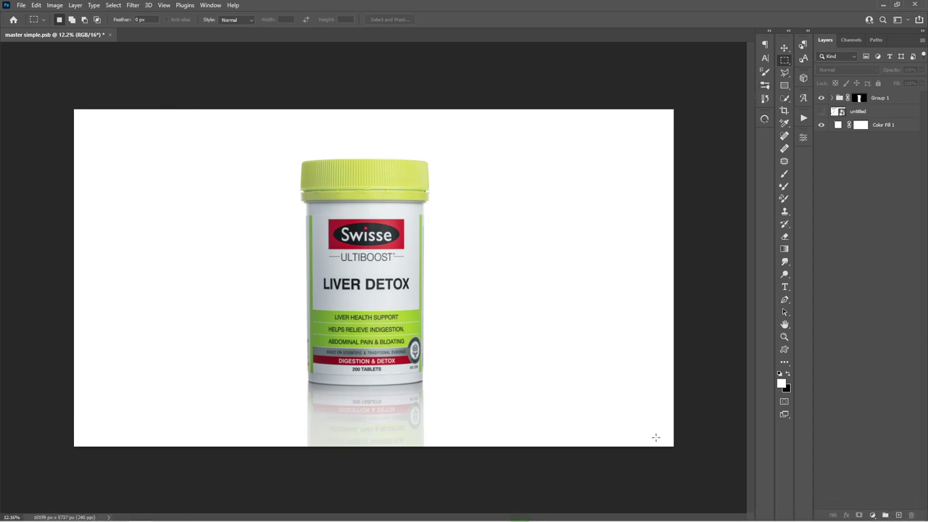
left_click(822, 112)
left_click(821, 98)
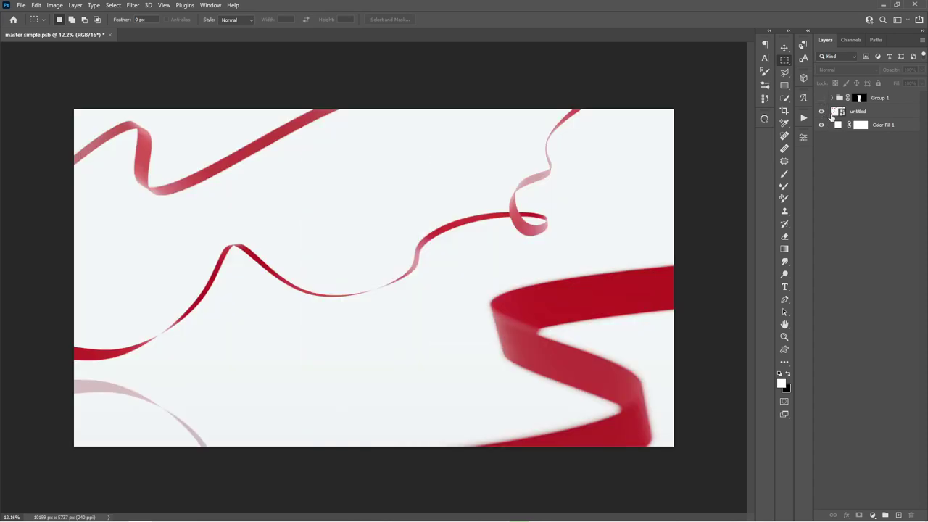
left_click(838, 113)
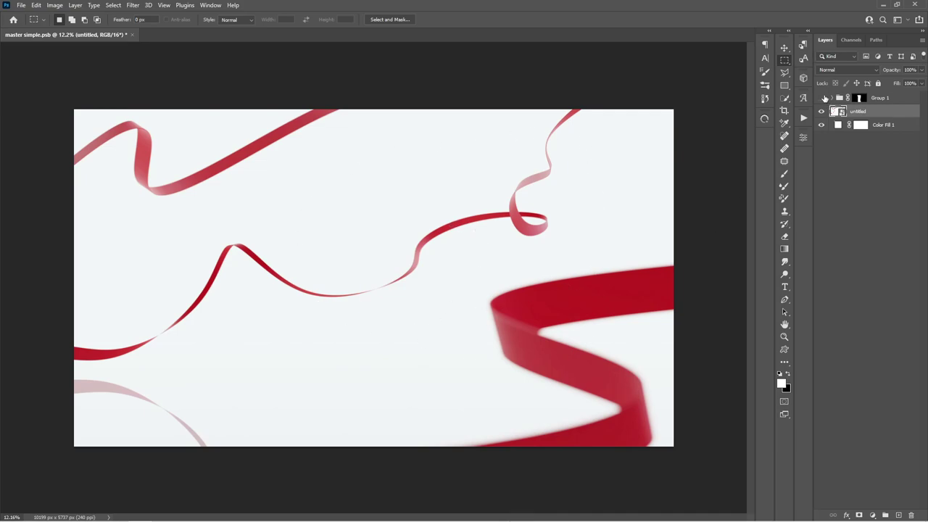
left_click(822, 98)
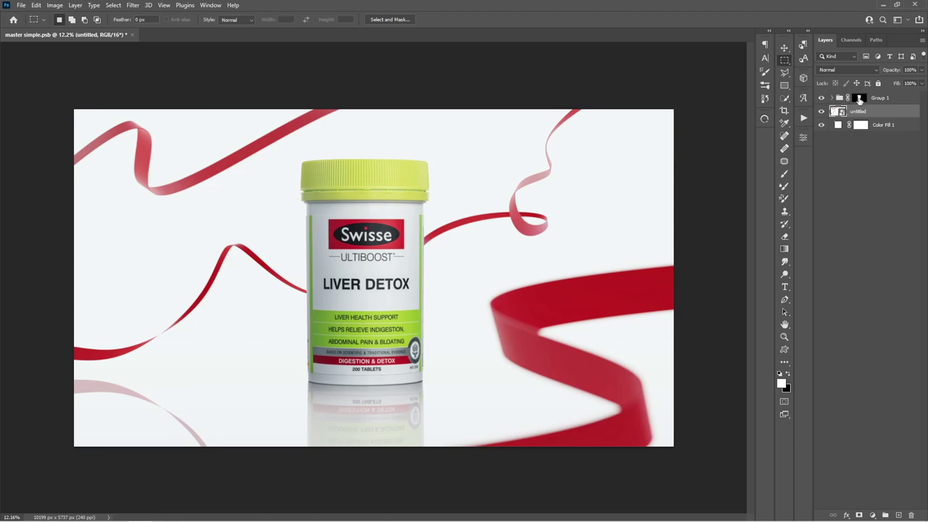
Compare the ribbon render alone, the white fill alone and the bottle group alone, then restore both layers' visibility
left_click(821, 111)
left_click(821, 111)
mouse_move(837, 115)
left_mouse_down()
mouse_move(835, 94)
mouse_move(838, 111)
left_mouse_up()
left_click(822, 97)
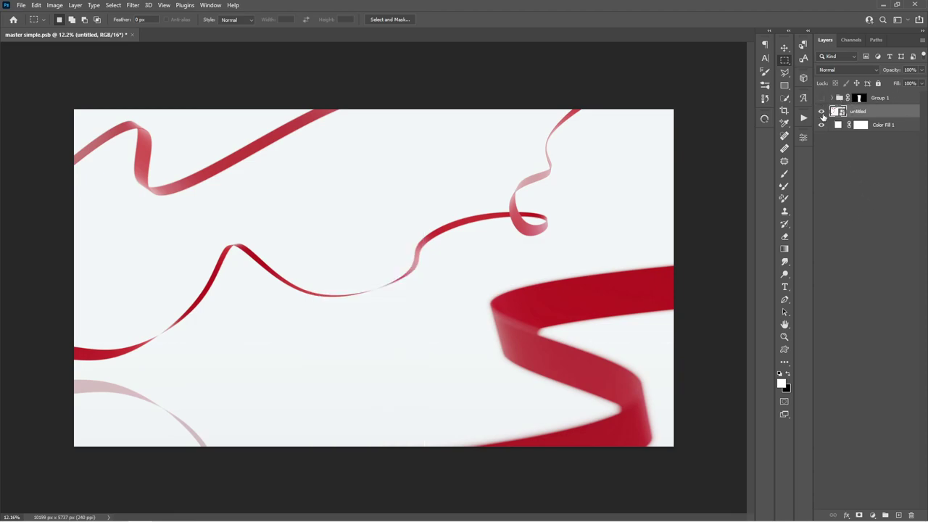
left_click(822, 112)
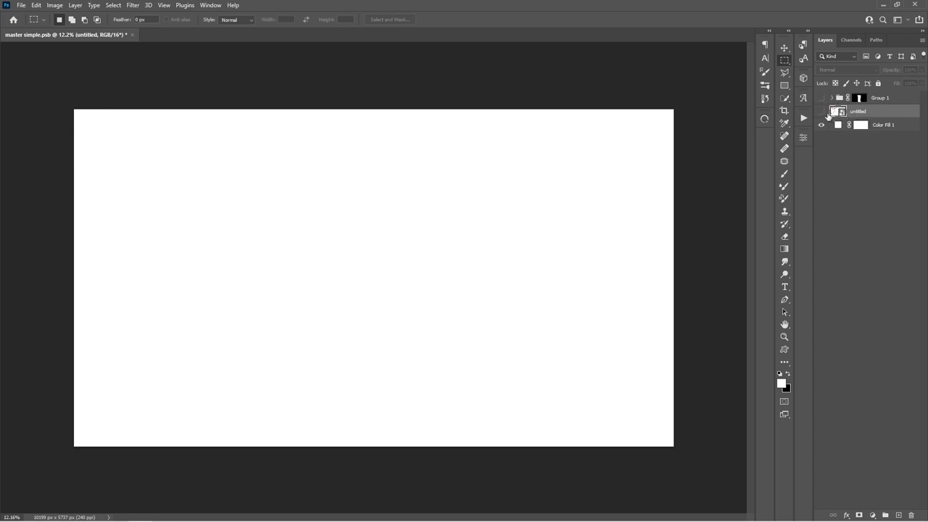
left_click(822, 98)
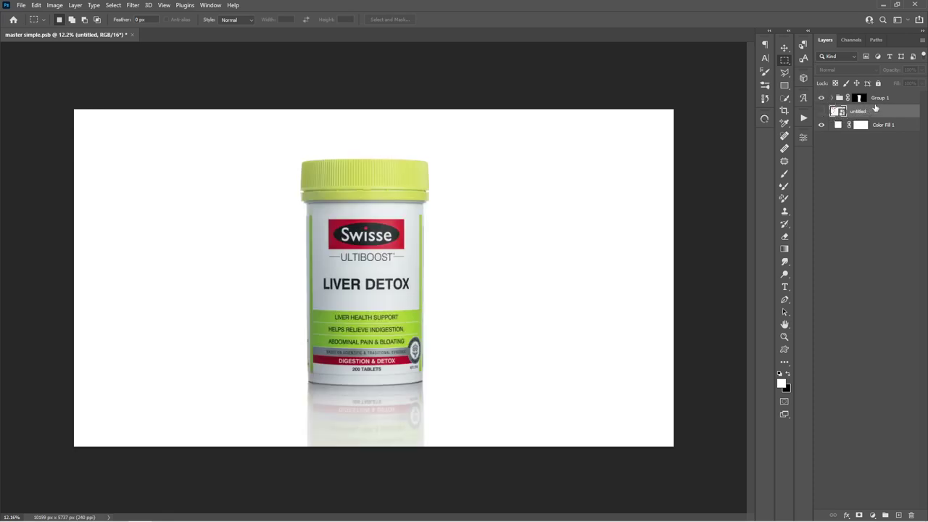
left_click(823, 112)
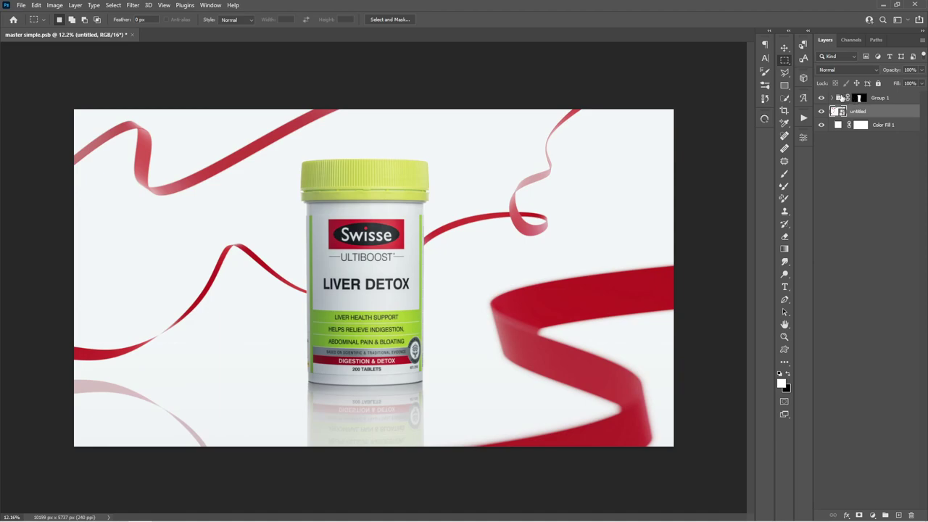
Select Group 1's layer mask, make black the foreground colour, and disable the mask to inspect the unmasked bottle photo
left_click(859, 98)
key("x")
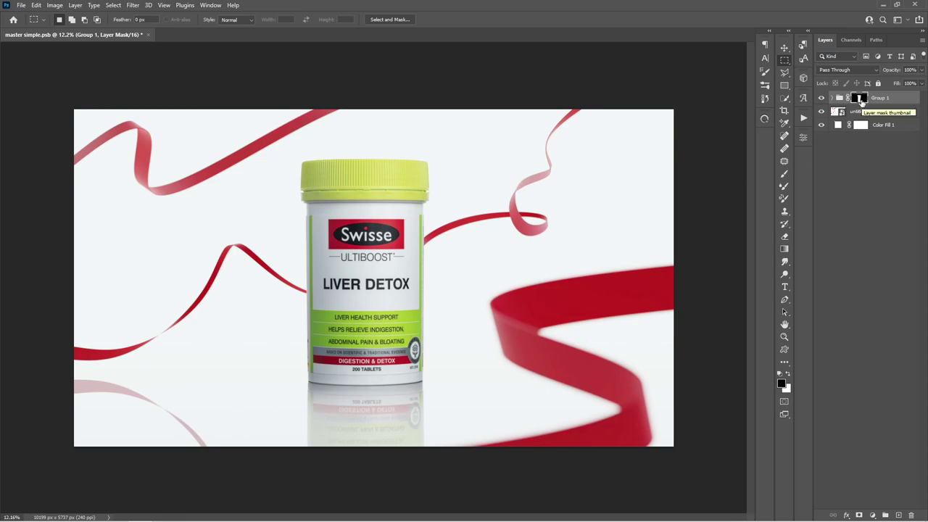
key("ctrl+BackSpace")
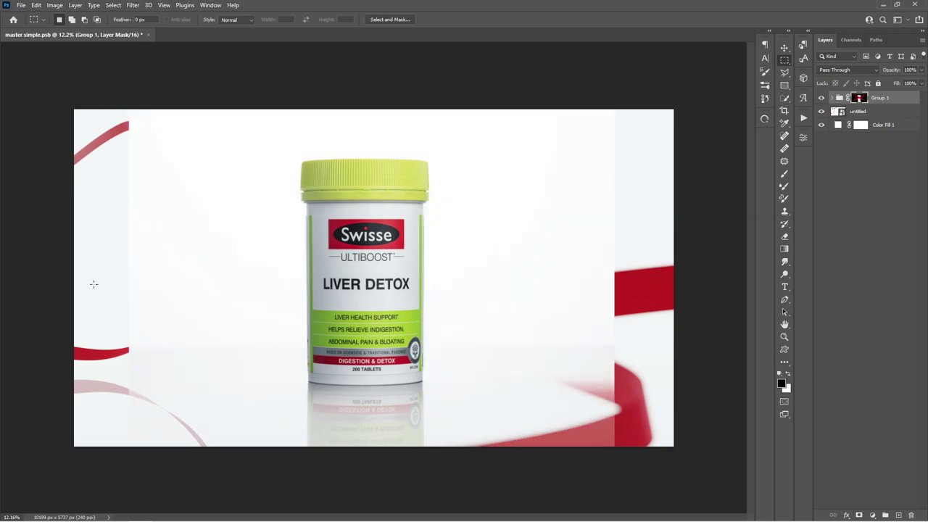
Hide the untitled and Color Fill 1 layers to examine the bottle cutout on transparency, then show the untitled ribbon render again
left_click(821, 112)
left_click(822, 125)
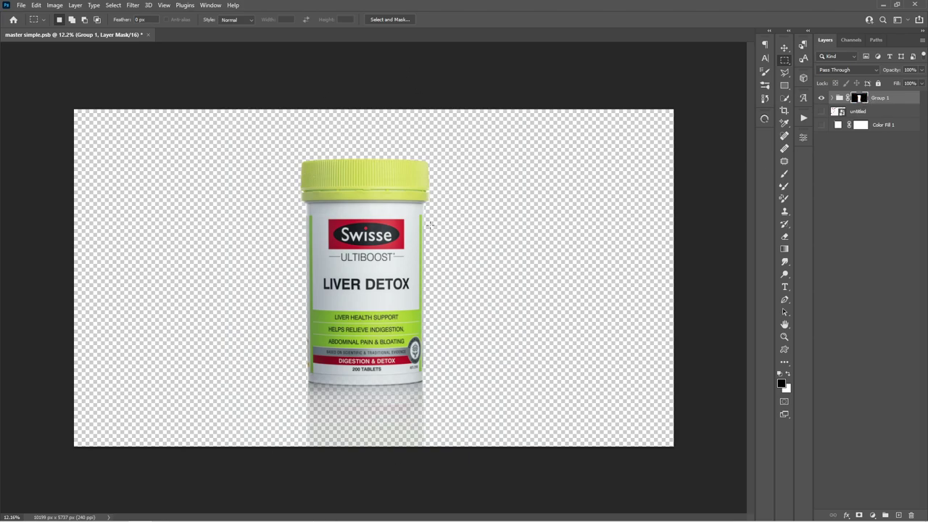
left_click(821, 112)
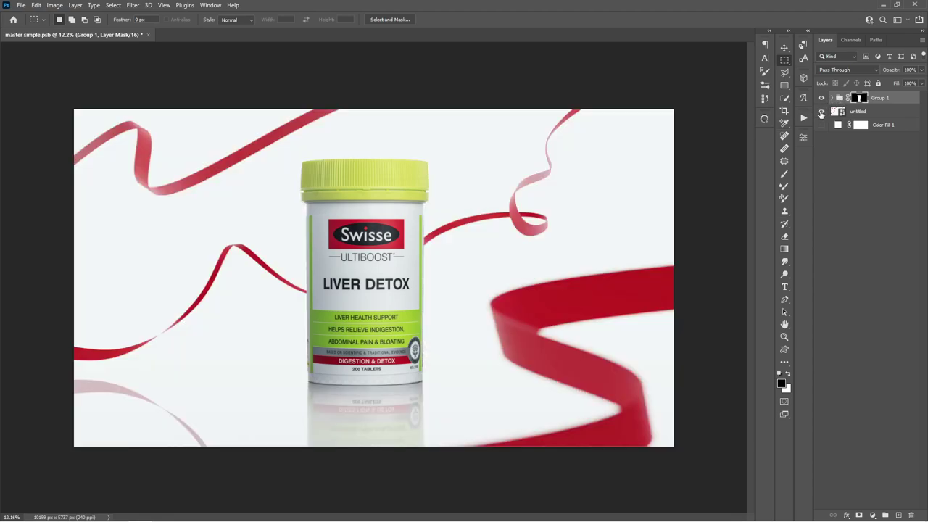